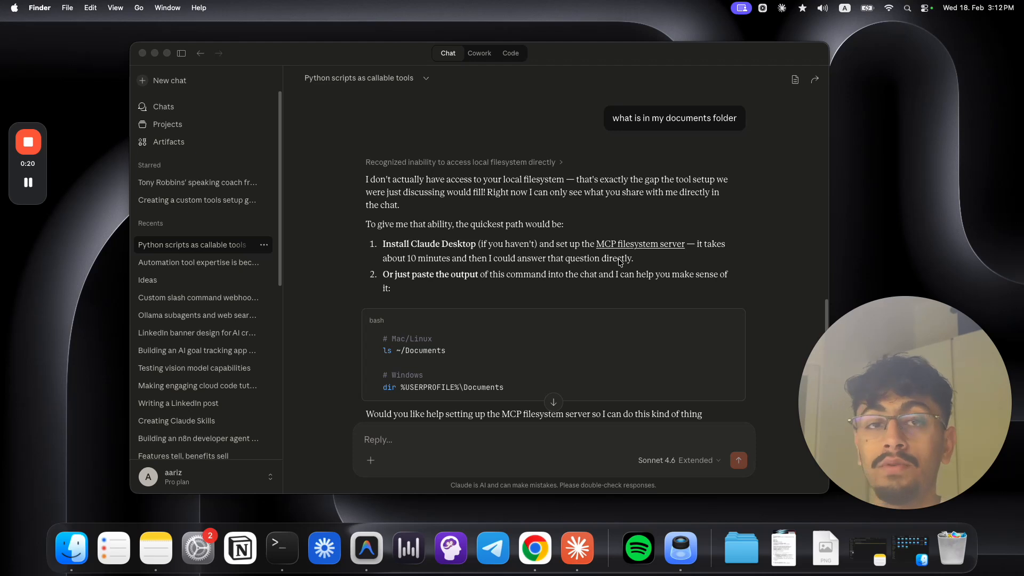
Step: Review the earlier "what is in my documents folder" question and the reply about local filesystem access
left_click(636, 155)
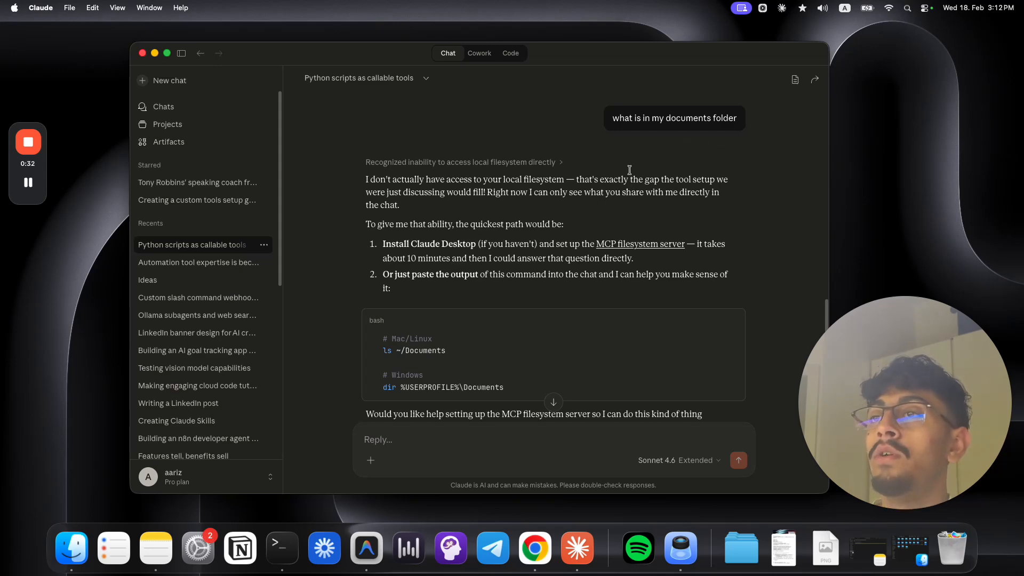
left_click_drag(615, 115, 621, 77)
scroll(654, 326, "down", 11)
scroll(653, 213, "up", 1)
scroll(652, 213, "up", 3)
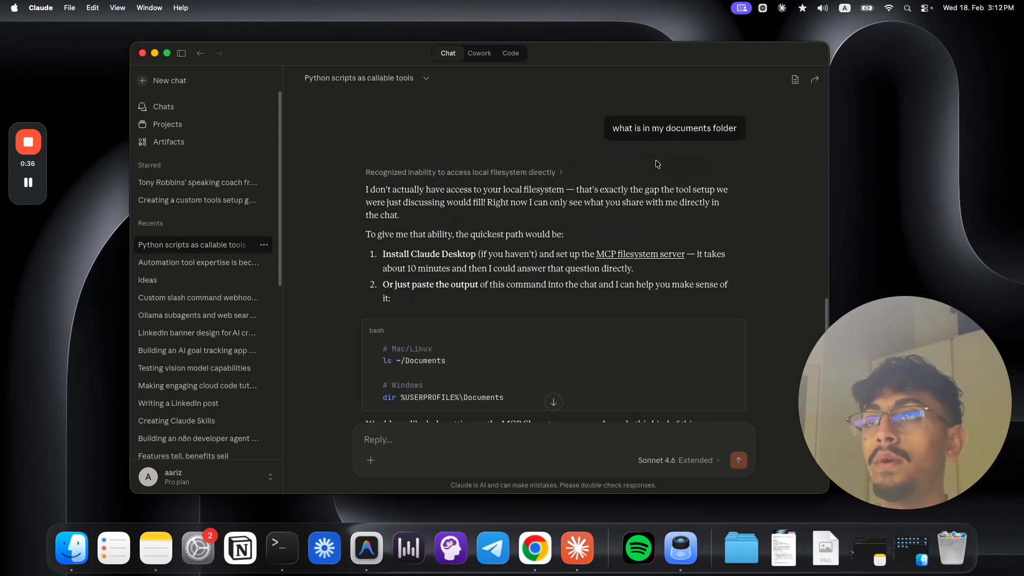
left_click_drag(628, 131, 703, 129)
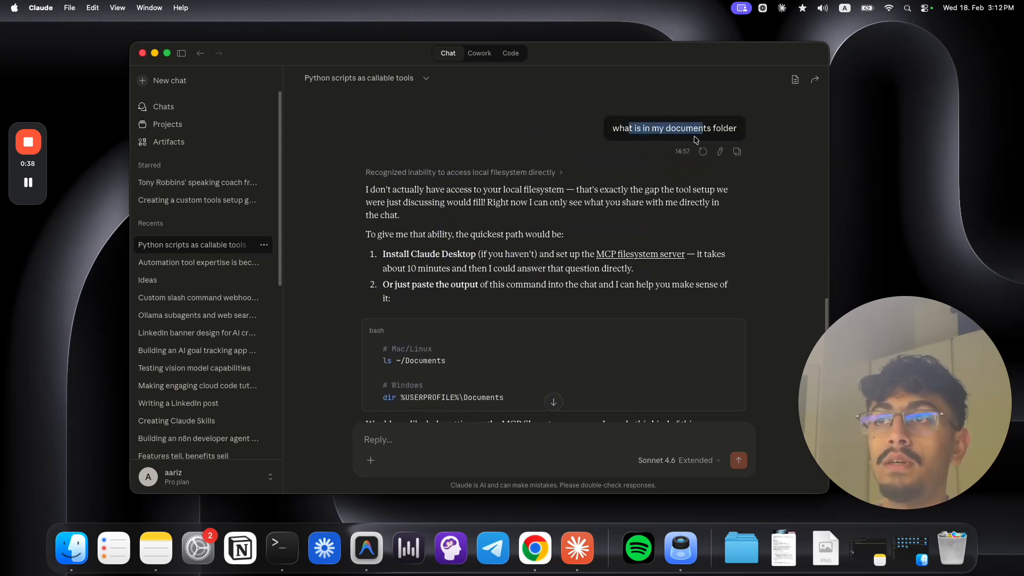
left_click(657, 182)
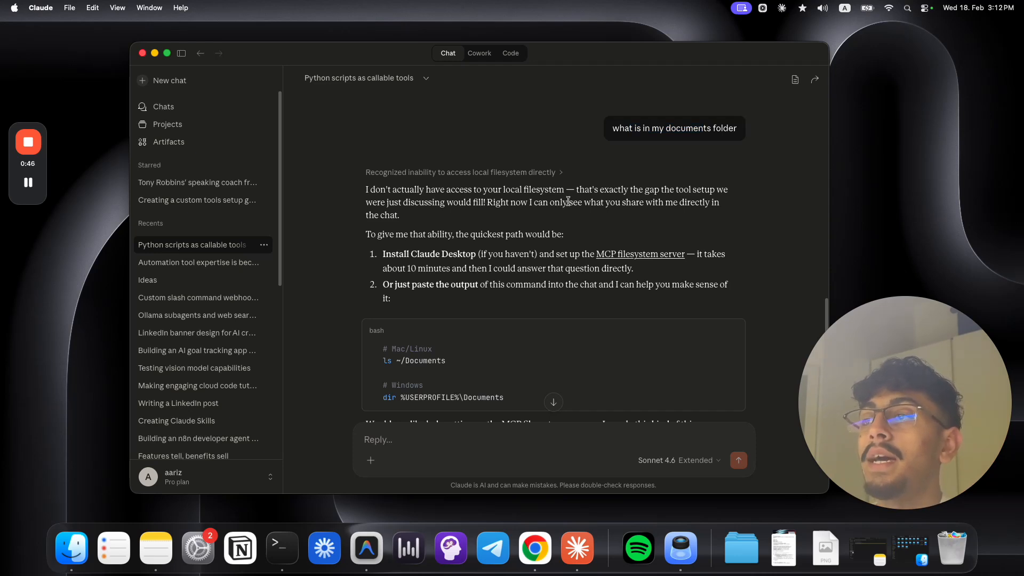
left_click_drag(609, 192, 733, 192)
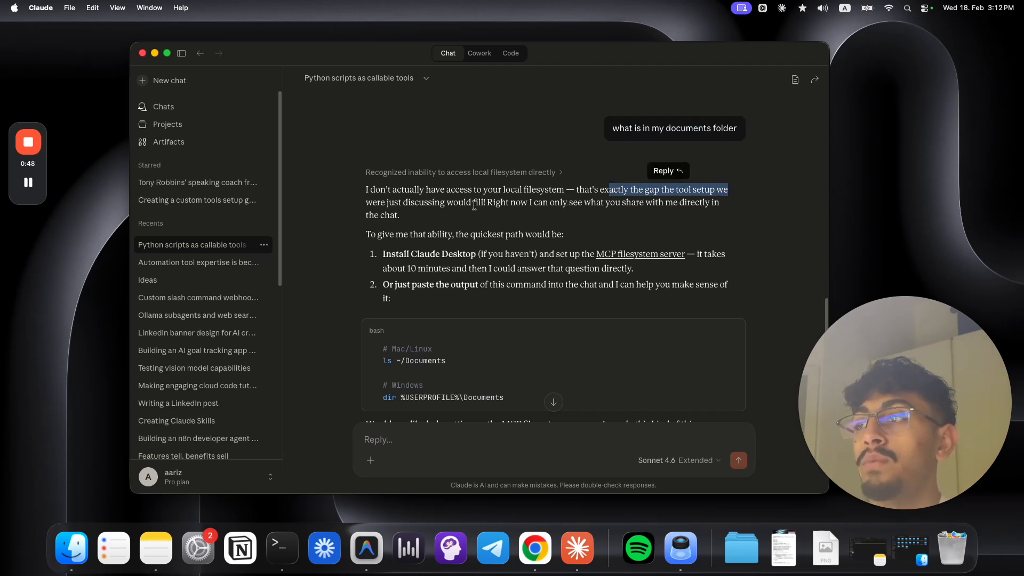
left_click(439, 206)
left_click_drag(439, 206, 528, 203)
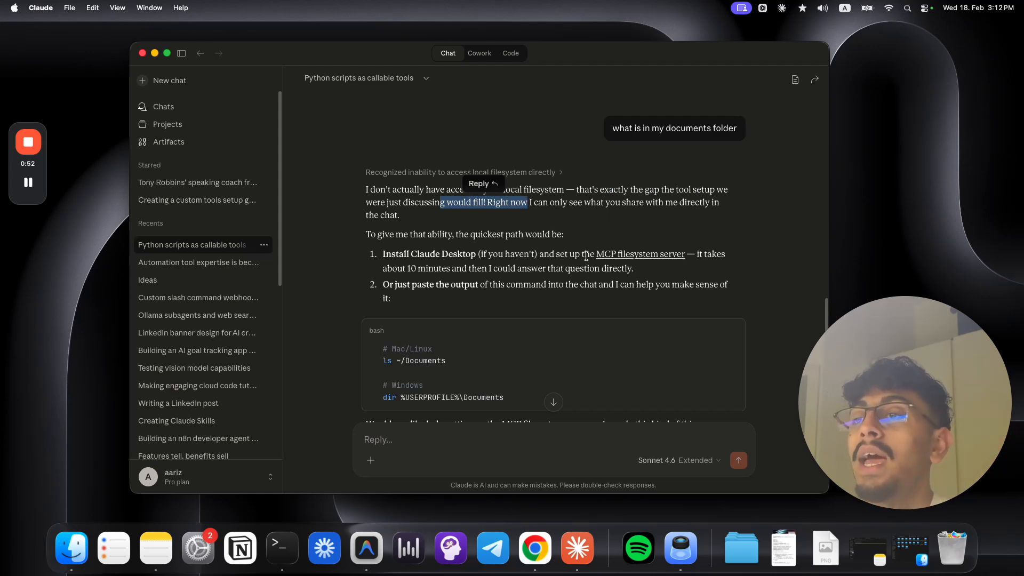
Step: Read through the rest of the chat down to the request to create hello.md
scroll(587, 260, "down", 3)
scroll(587, 260, "down", 20)
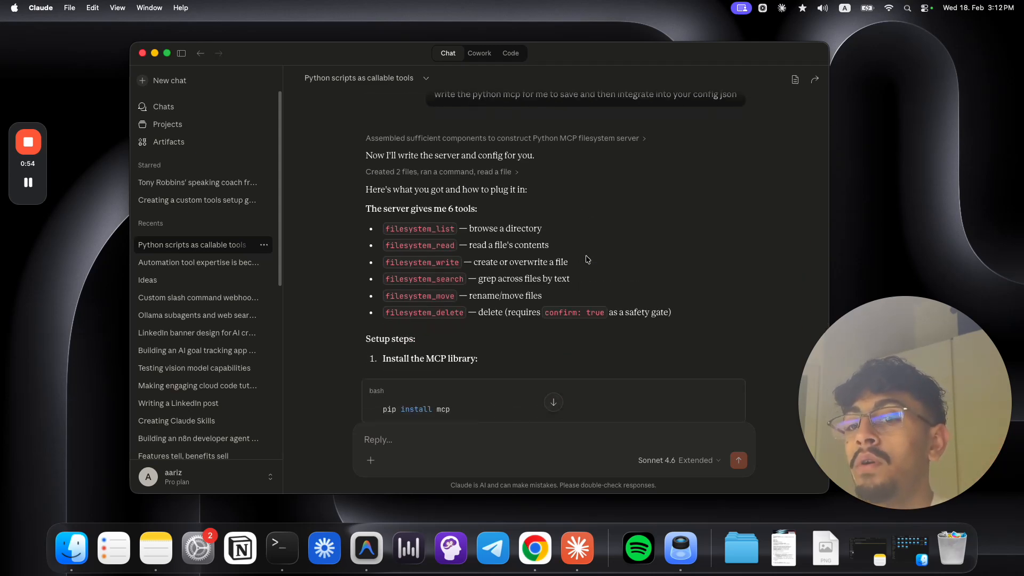
scroll(587, 260, "down", 10)
left_click_drag(632, 116, 724, 118)
left_click(725, 119)
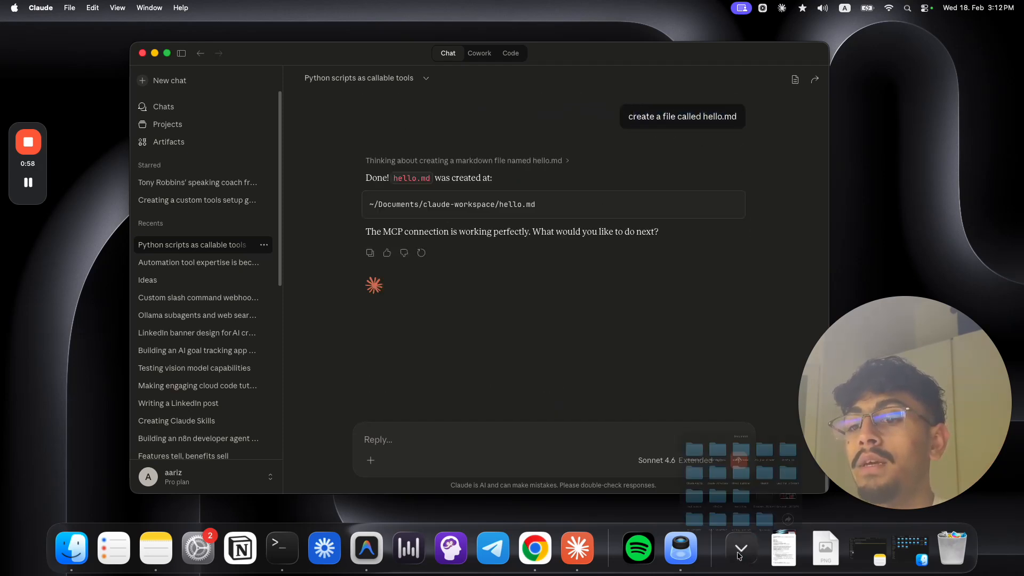
Step: Open the Documents folder in Finder and go into its claude-workspace folder
left_click(741, 547)
left_click(892, 509)
left_click_drag(875, 495, 988, 497)
left_click(742, 548)
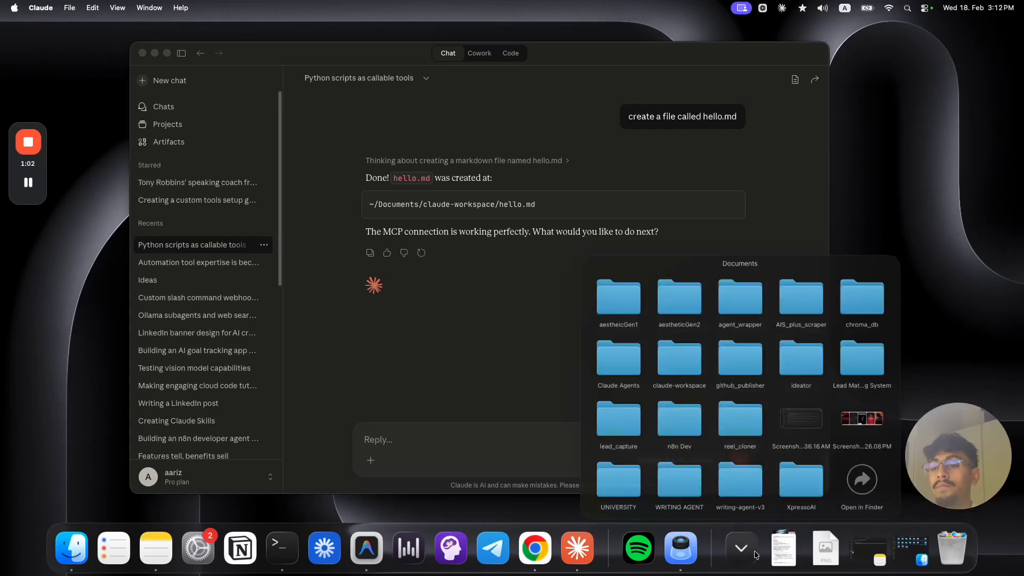
left_click(871, 478)
double_click(688, 277)
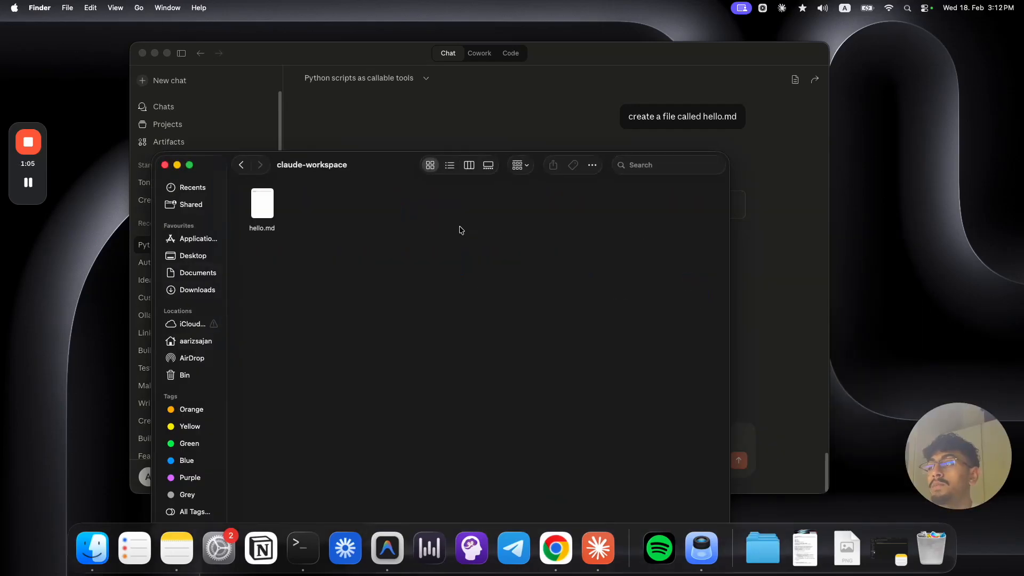
Step: Preview hello.md with Quick Look, close the preview and return to the Documents folder
left_click(272, 207)
right_click(263, 202)
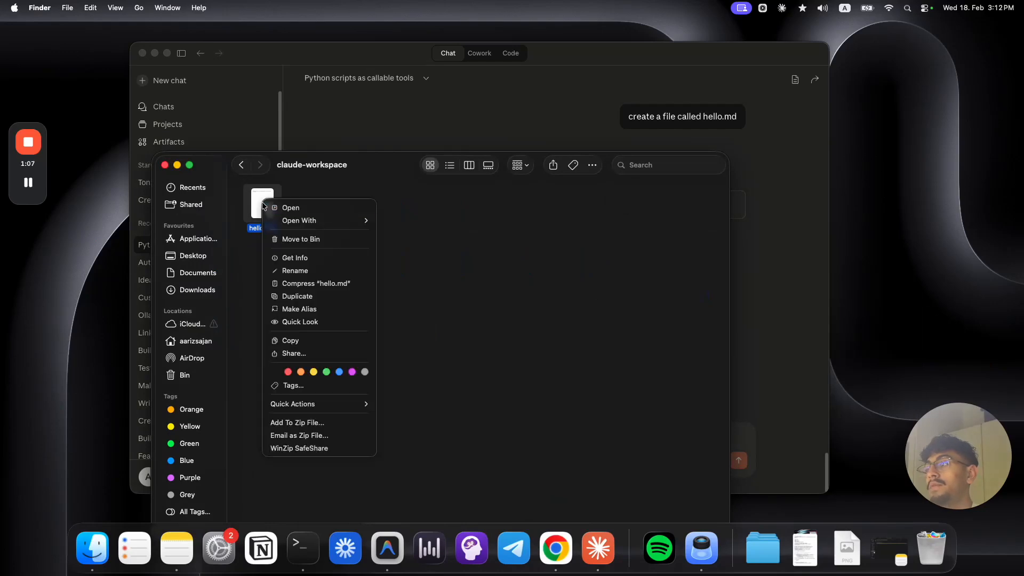
left_click(291, 322)
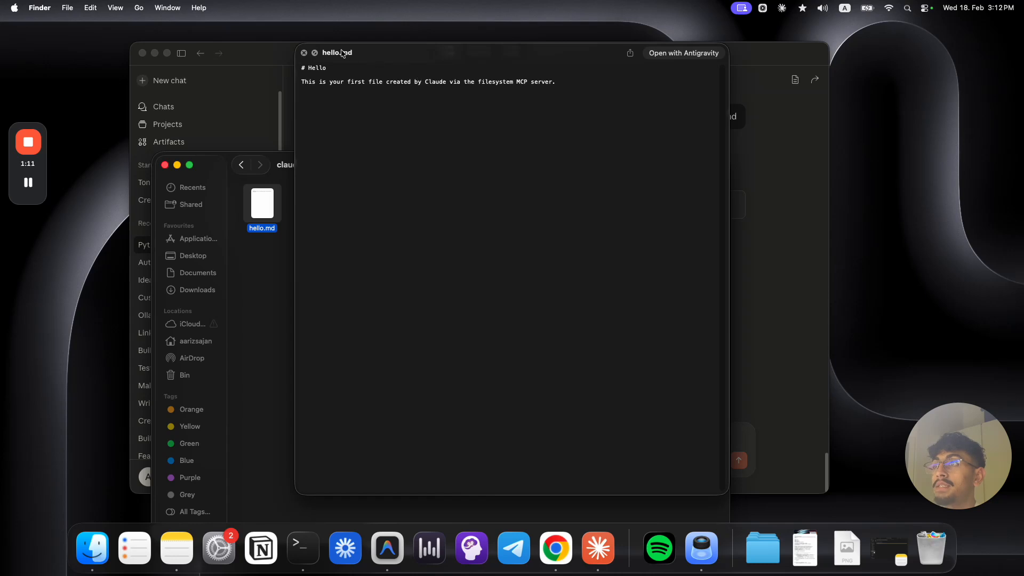
left_click(305, 53)
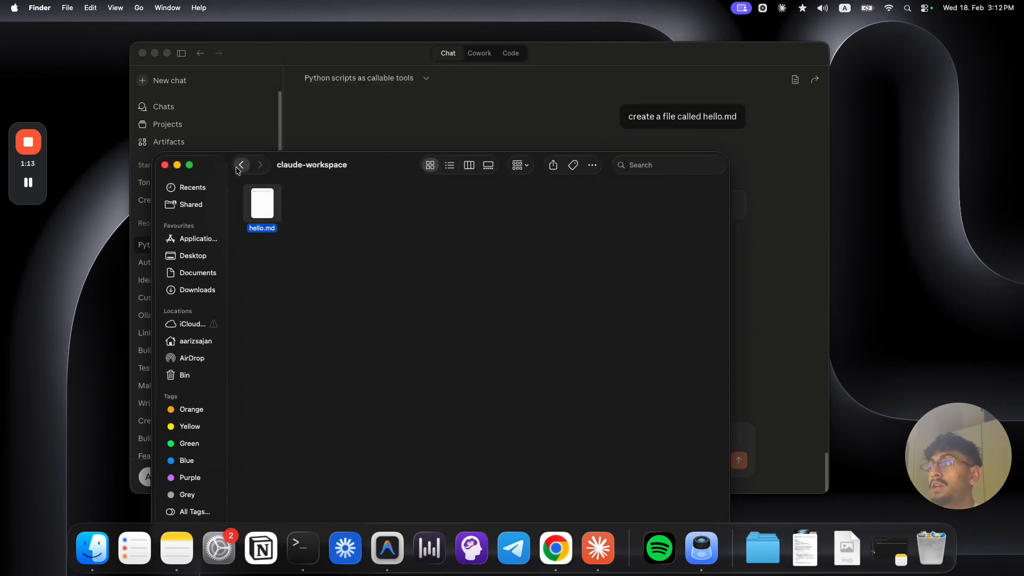
left_click(241, 165)
Step: Switch to Claude, ask "what is in my documents folder" in the same chat and review the reply
left_click(344, 143)
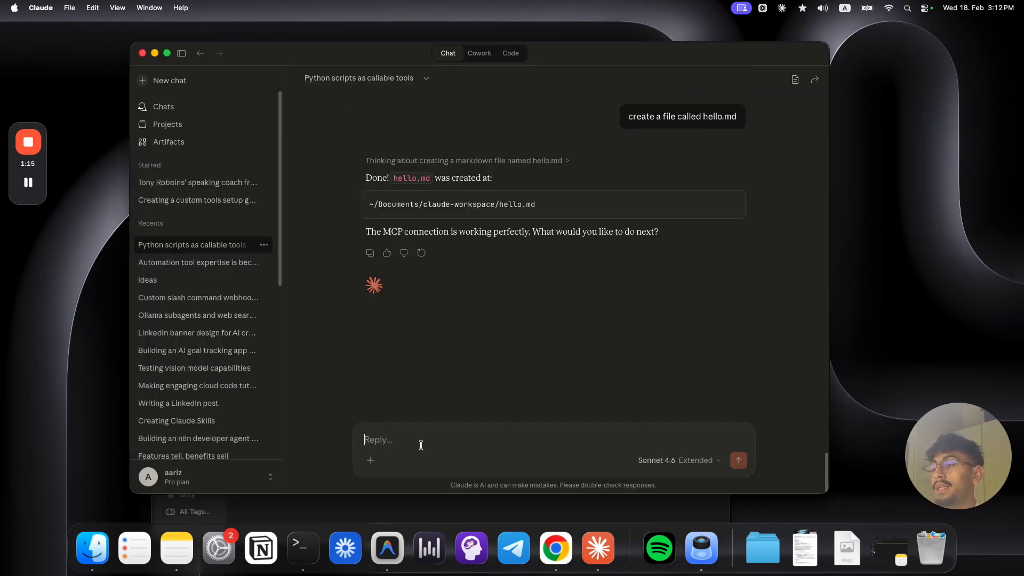
type("what is in my documents fold")
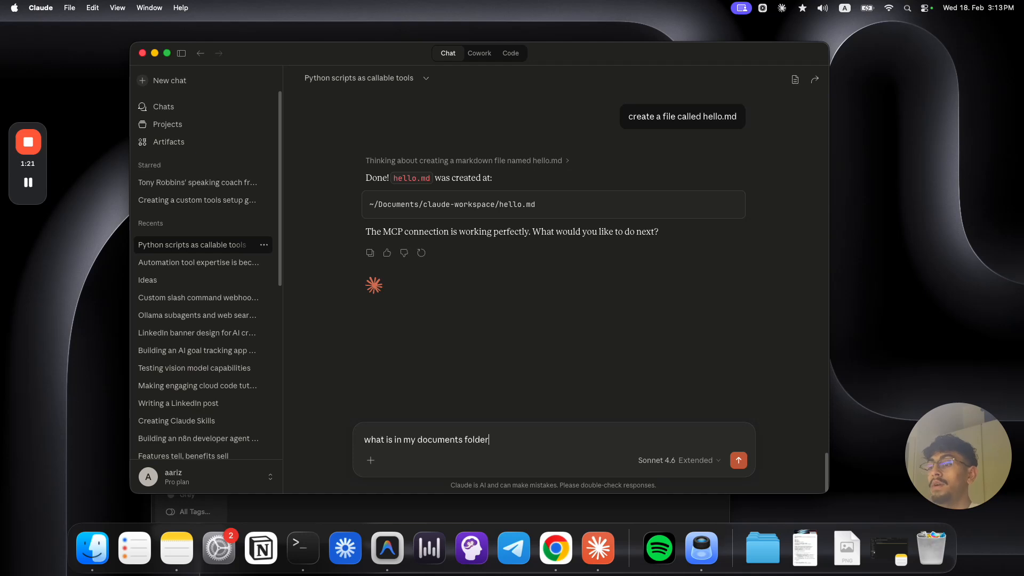
type("er")
key("Return")
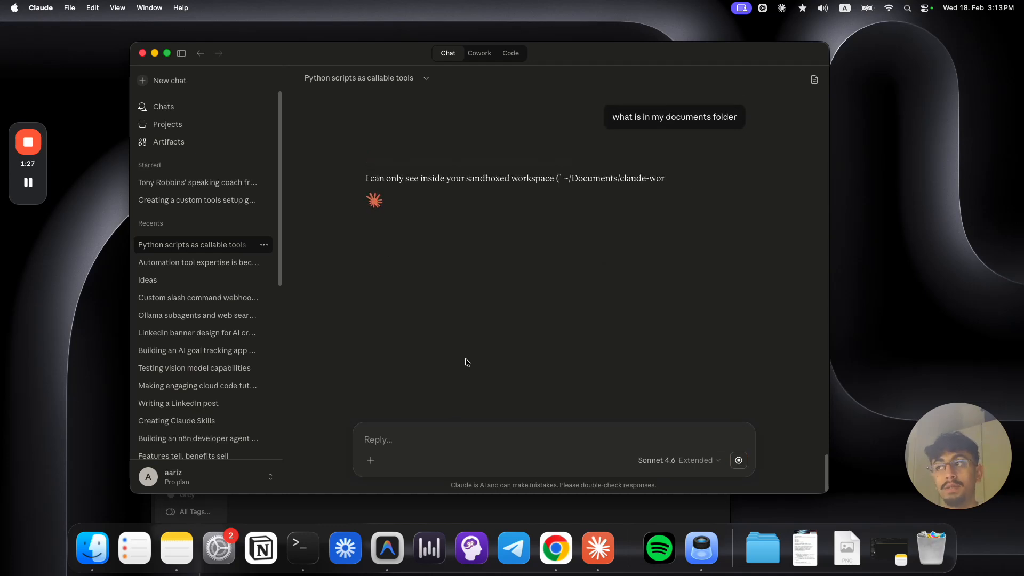
left_click(460, 299)
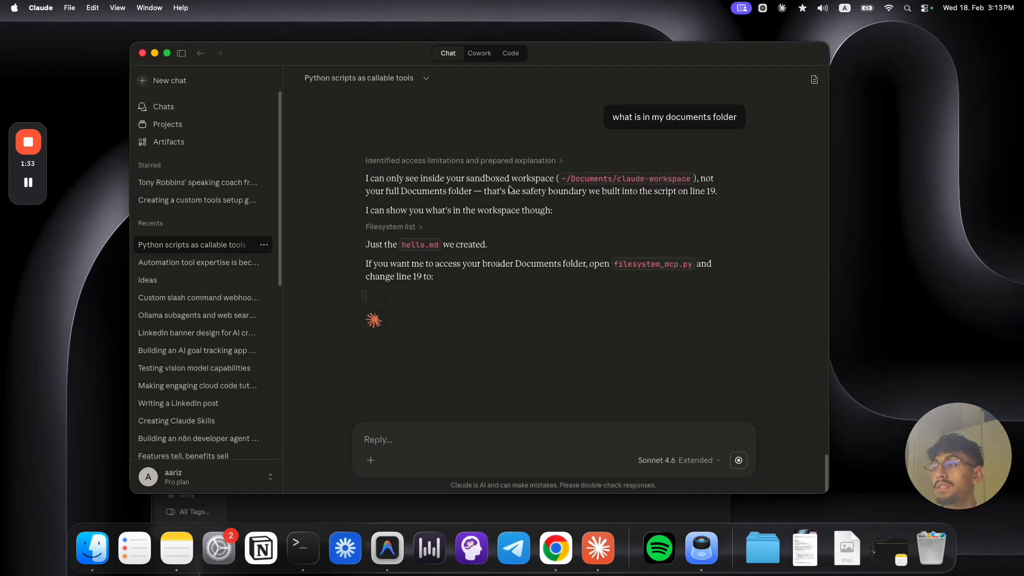
left_click_drag(401, 244, 483, 250)
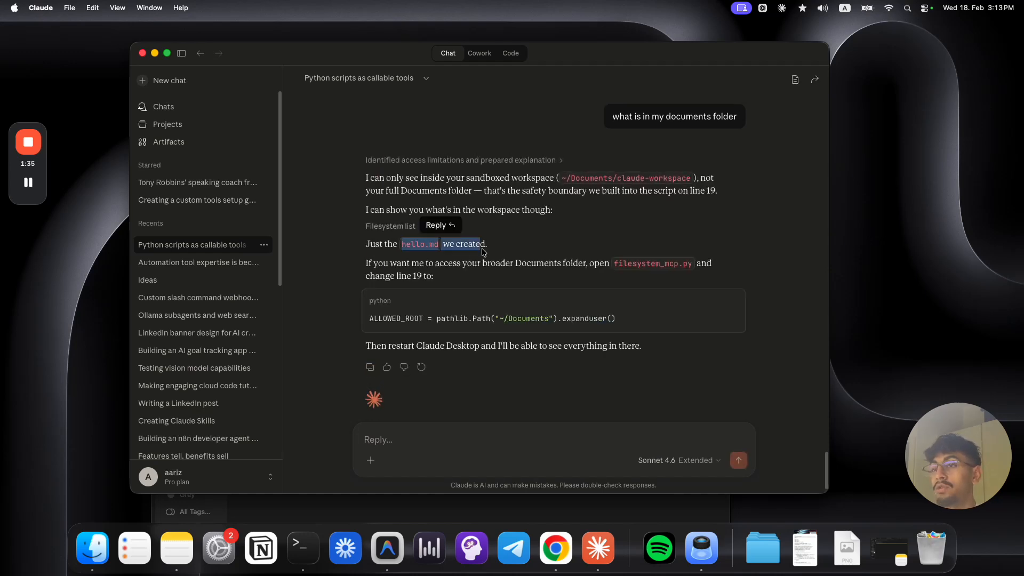
left_click(556, 259)
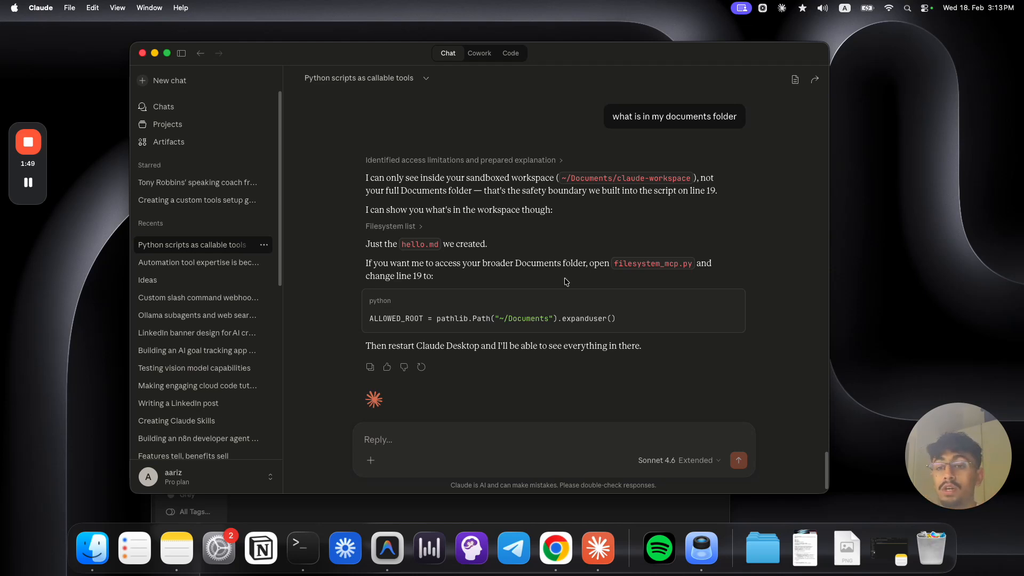
Step: Inspect the claude-workspace, Documents and Downloads folders in Finder, close the Finder window and return to Claude
left_click(646, 500)
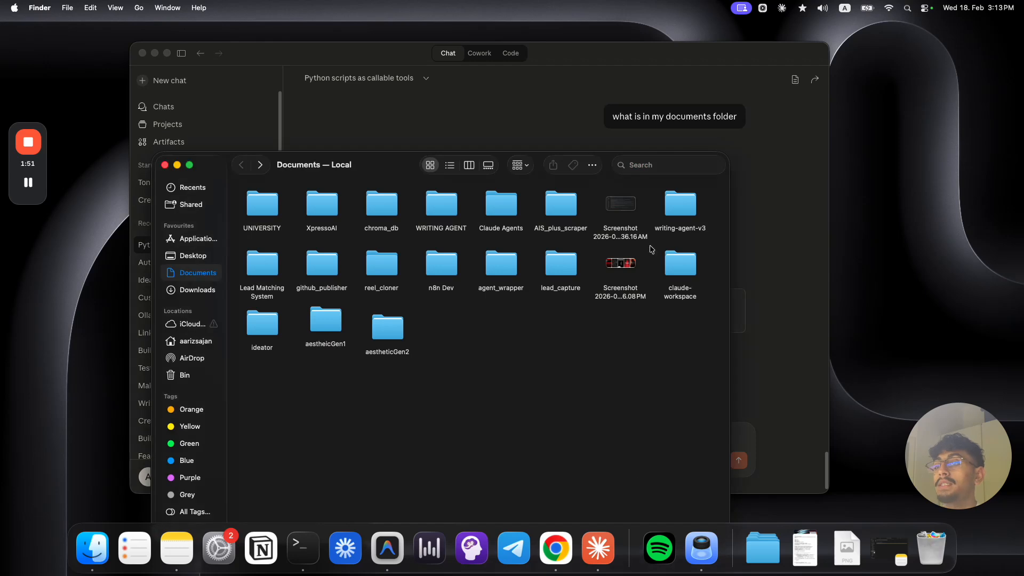
double_click(677, 266)
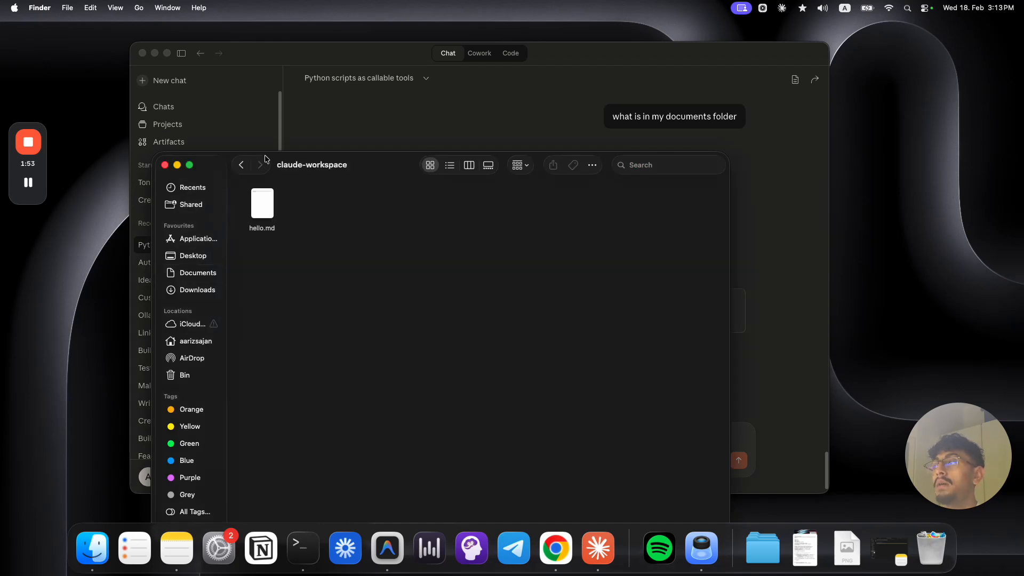
left_click(243, 165)
left_click_drag(694, 423, 200, 259)
left_click(202, 291)
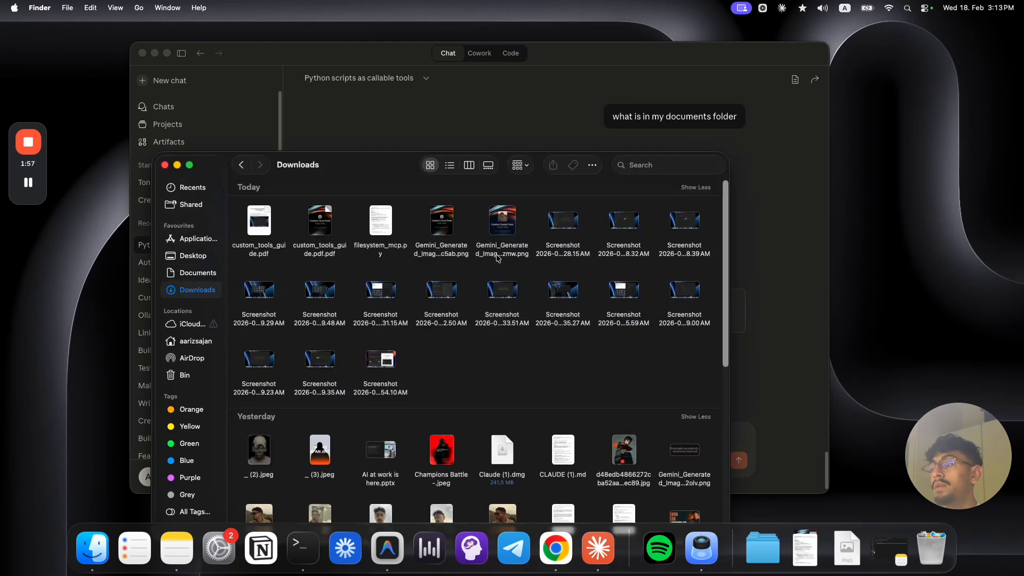
left_click(166, 165)
left_click(547, 191)
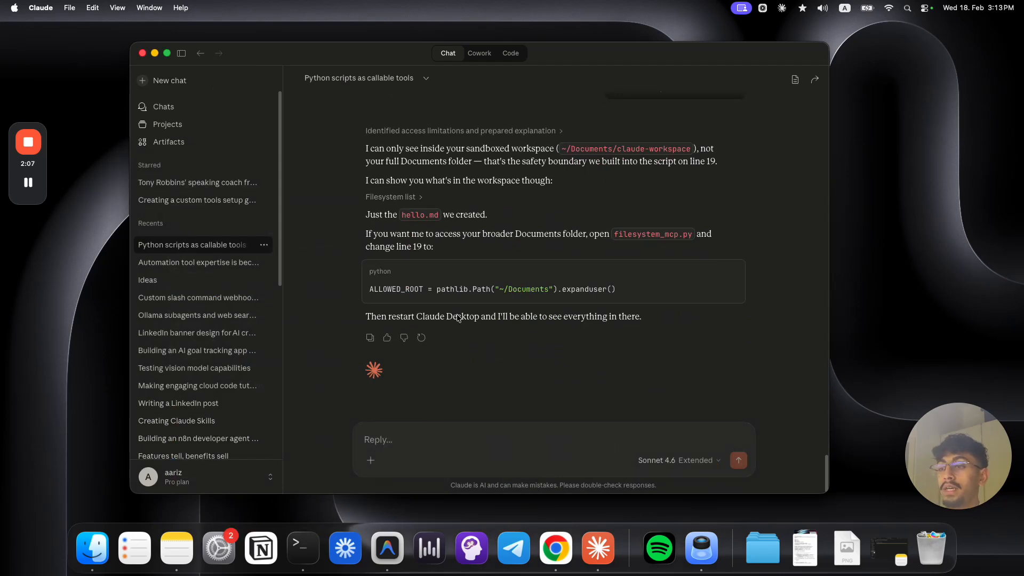
Step: Open Claude's Developer settings for local MCP servers and reveal the config file for editing
left_click(179, 476)
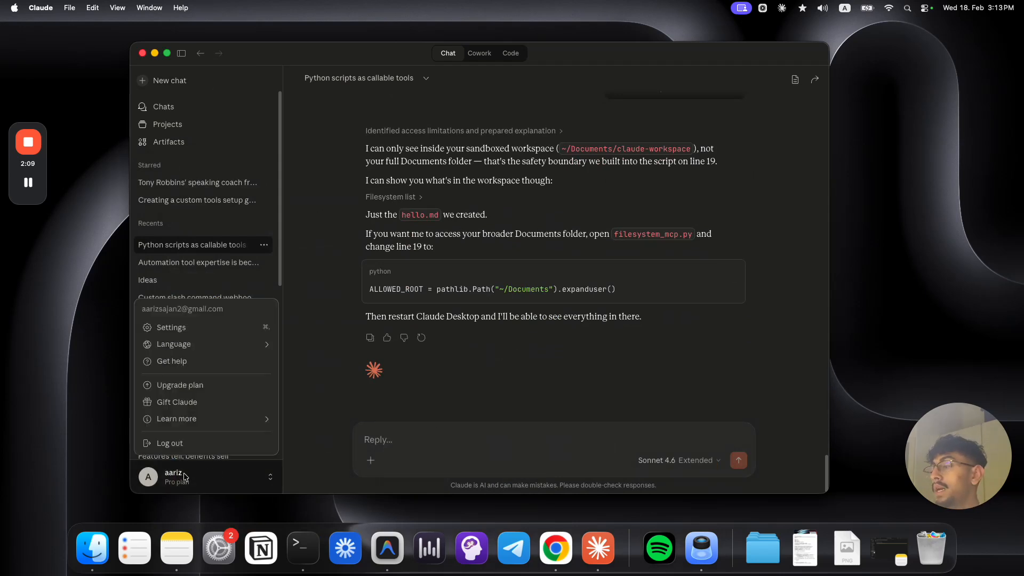
left_click(199, 333)
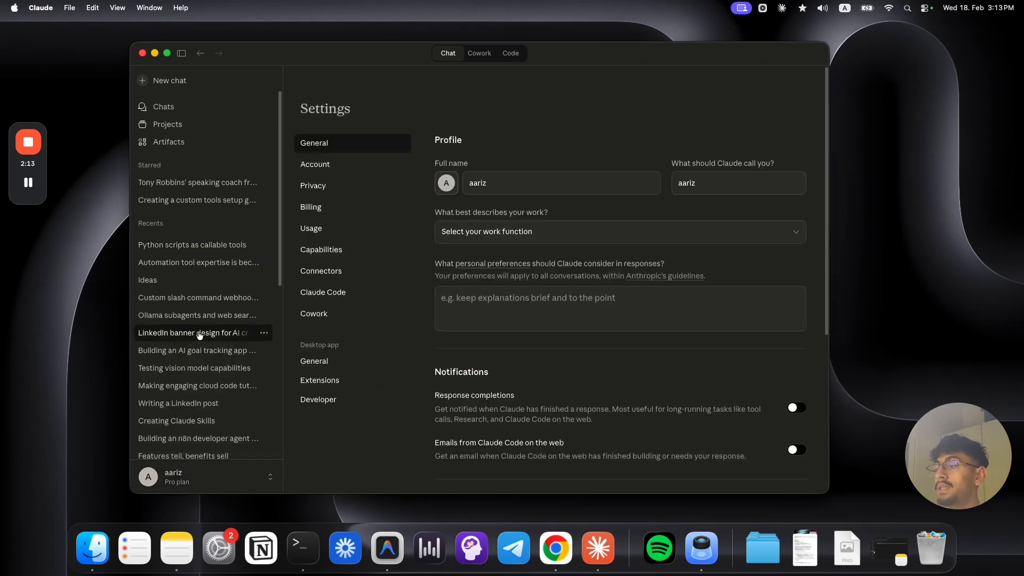
left_click(331, 405)
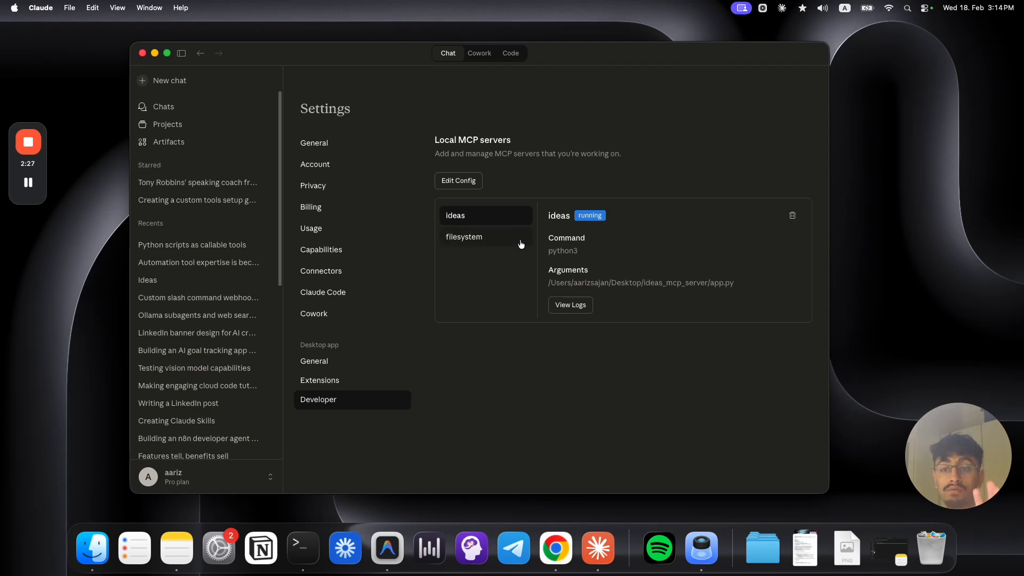
left_click(470, 188)
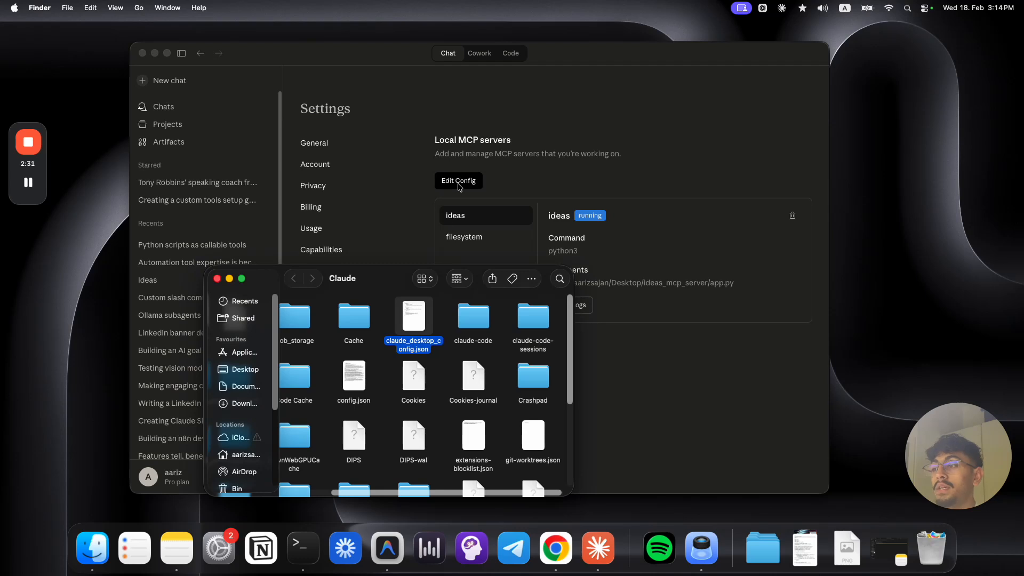
Step: Enlarge the Finder window and open claude_desktop_config.json in TextEdit
left_click_drag(392, 286, 381, 164)
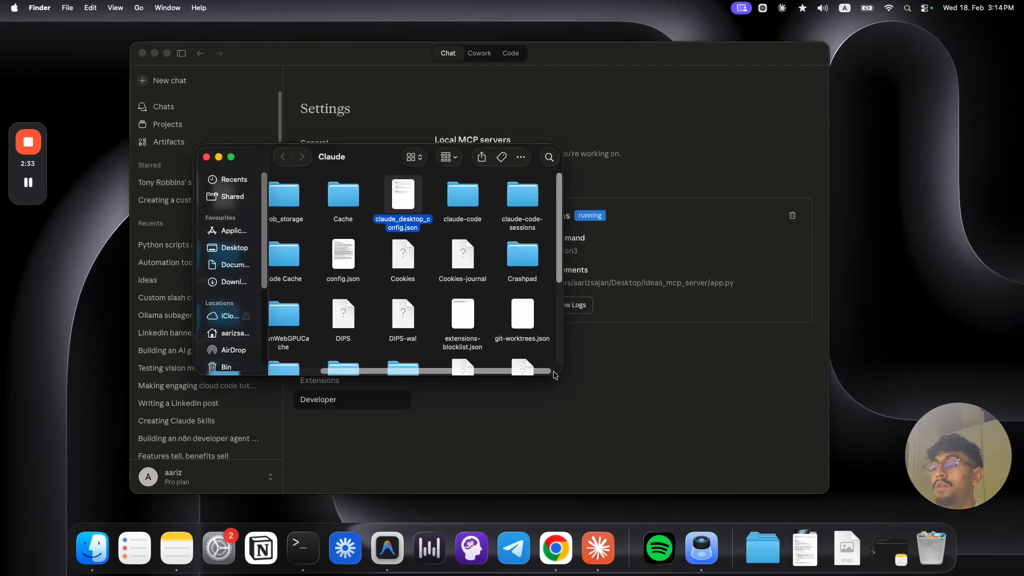
left_click_drag(554, 374, 838, 480)
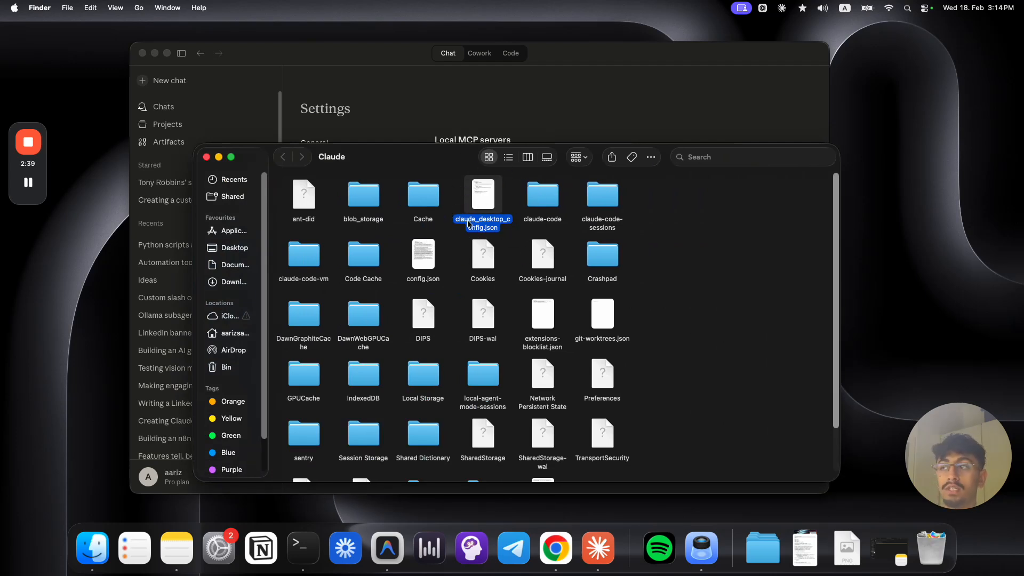
right_click(479, 204)
mouse_move(520, 221)
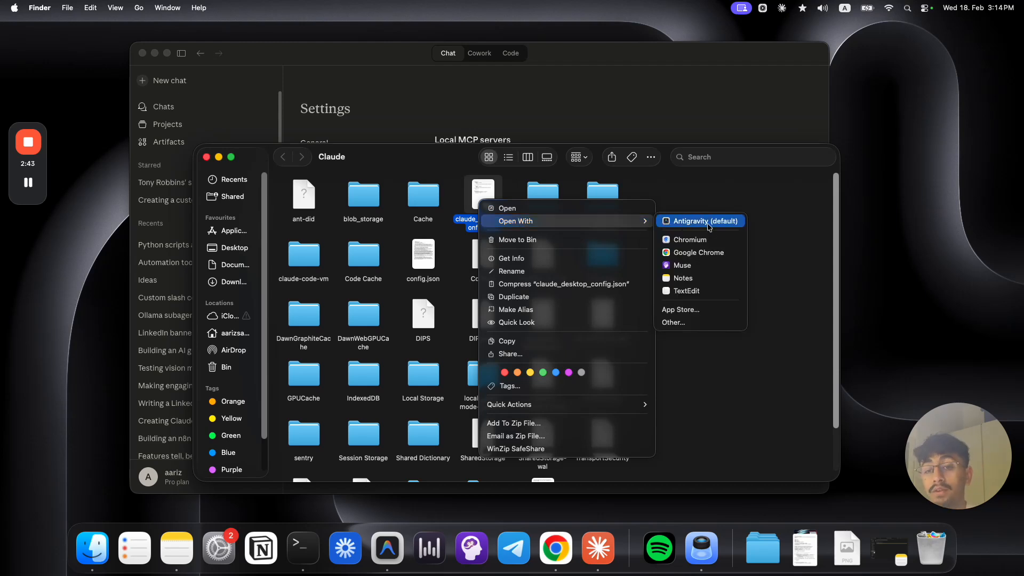
left_click(713, 290)
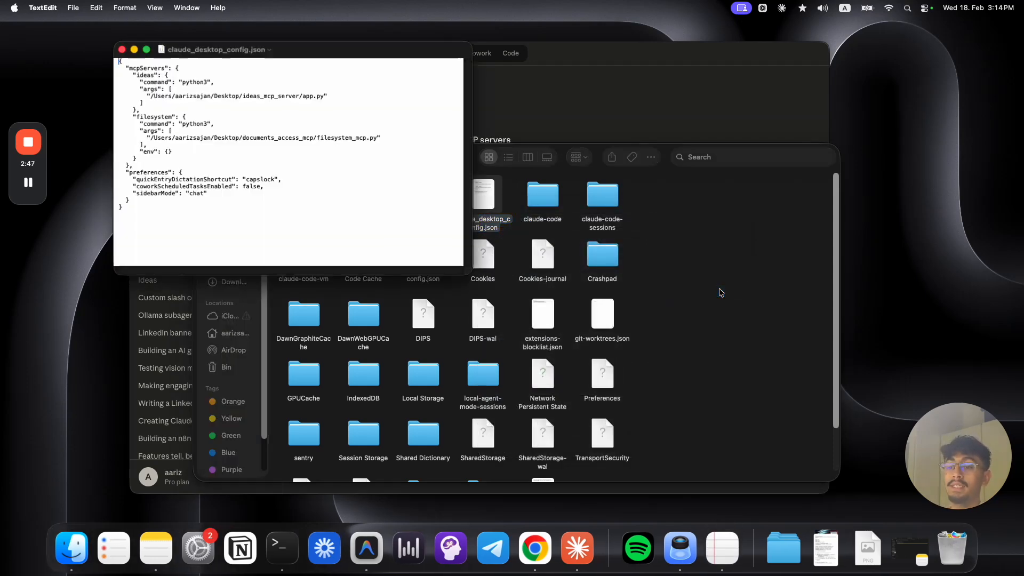
Step: Examine the mcpServers entries for ideas and filesystem in the config file and close it unedited
left_click_drag(216, 223, 118, 61)
left_click(259, 130)
left_click(148, 75)
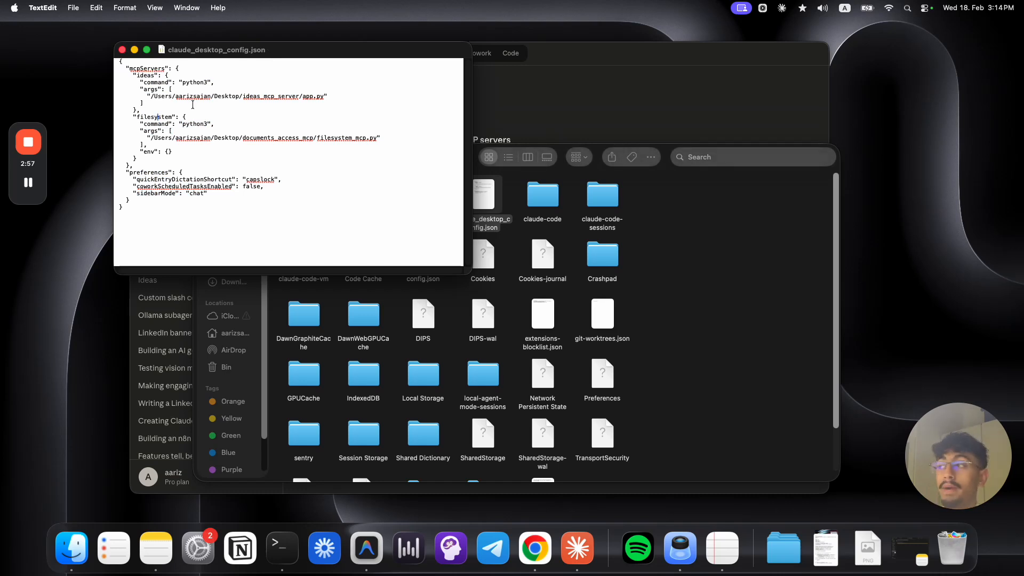
left_click_drag(135, 209, 133, 63)
left_click(223, 154)
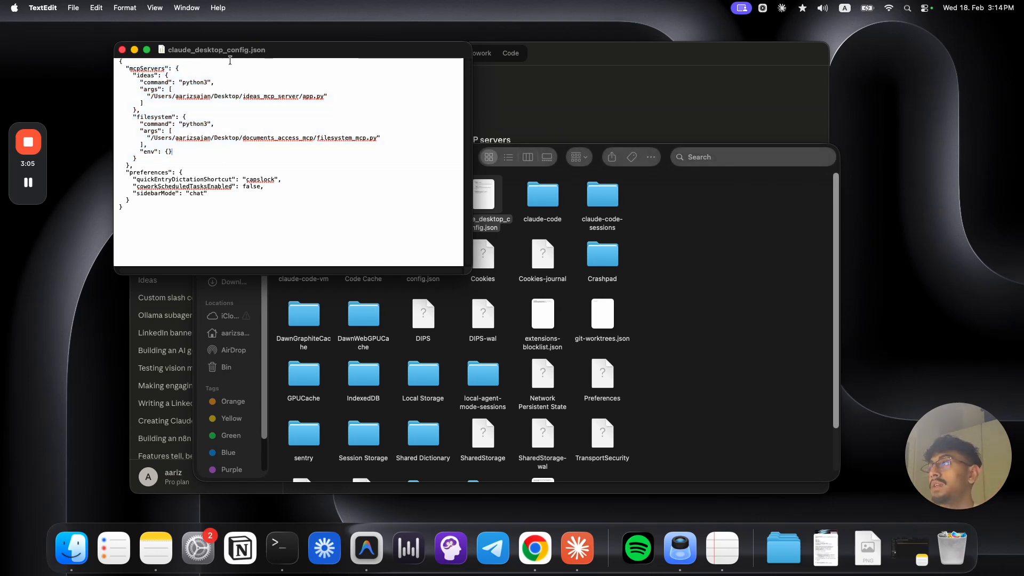
left_click(122, 50)
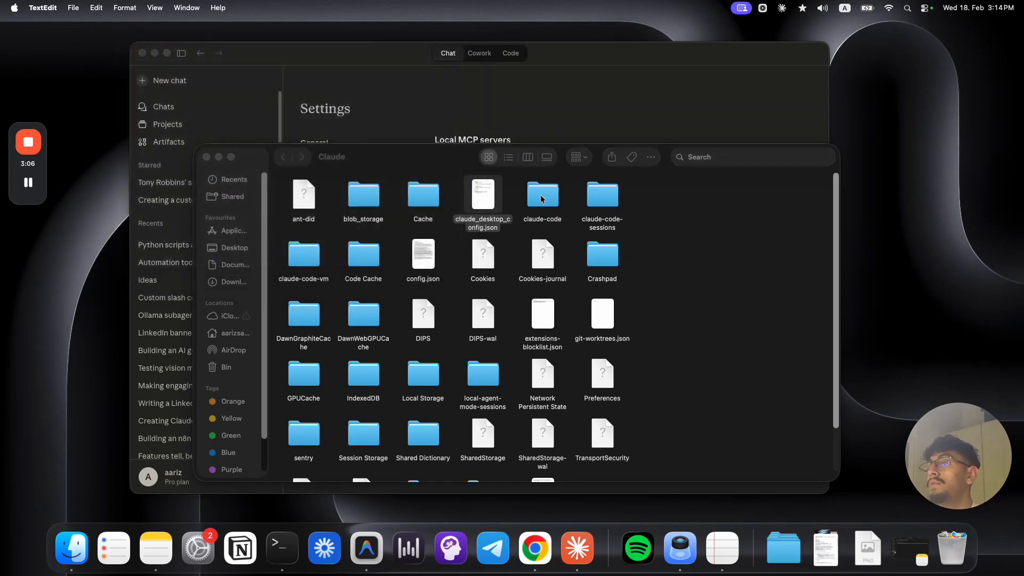
Step: Open claude_desktop_config.json from the Claude folder in Antigravity
right_click(487, 194)
mouse_move(513, 210)
left_click(677, 213)
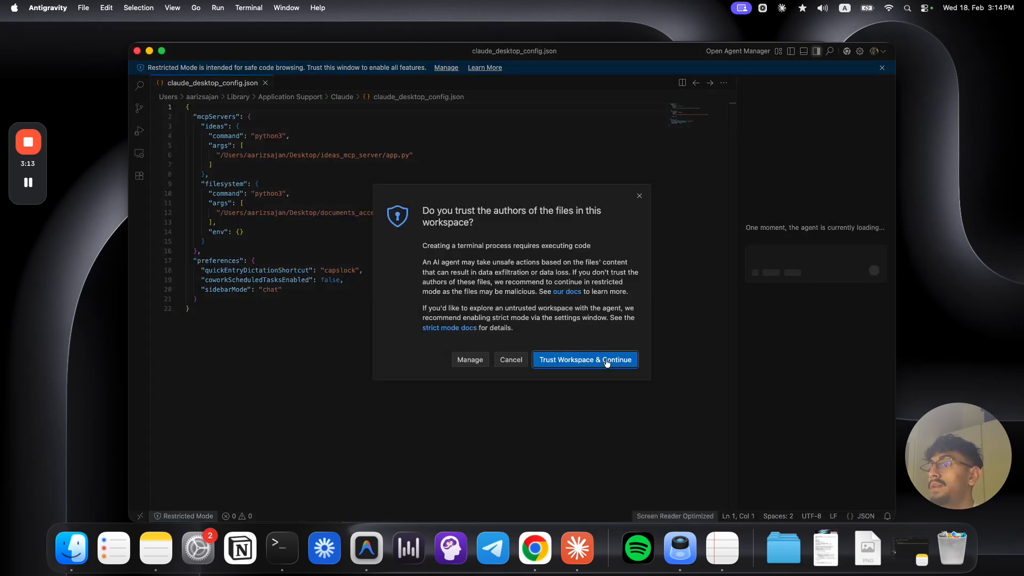
Step: Trust the authors of this workspace so claude_desktop_config.json opens without Restricted Mode
left_click(568, 361)
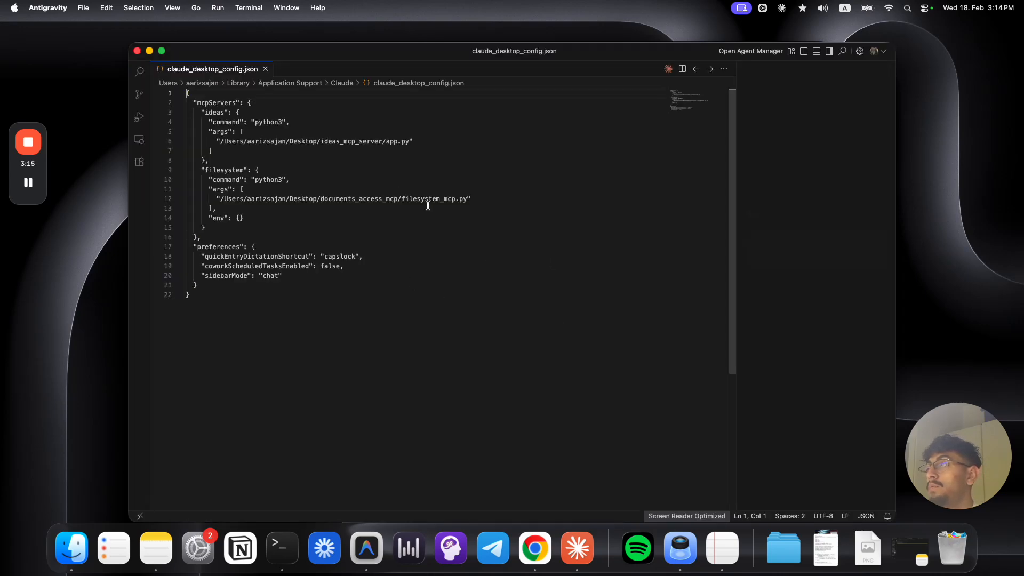
left_click(262, 288)
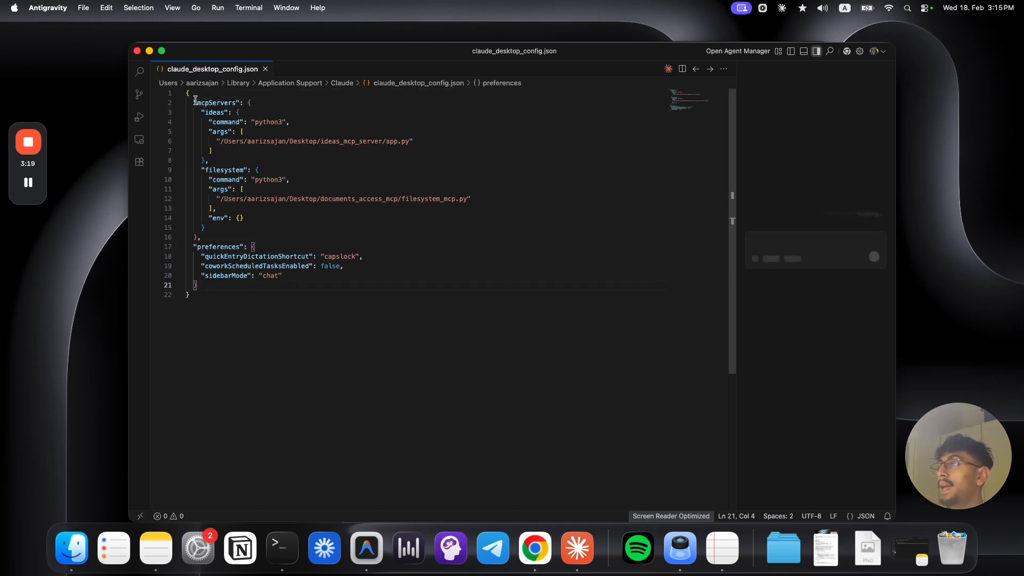
Step: Delete the whole mcpServers block and its leftover blank line from claude_desktop_config.json, keeping the preferences block
left_click_drag(193, 102, 209, 236)
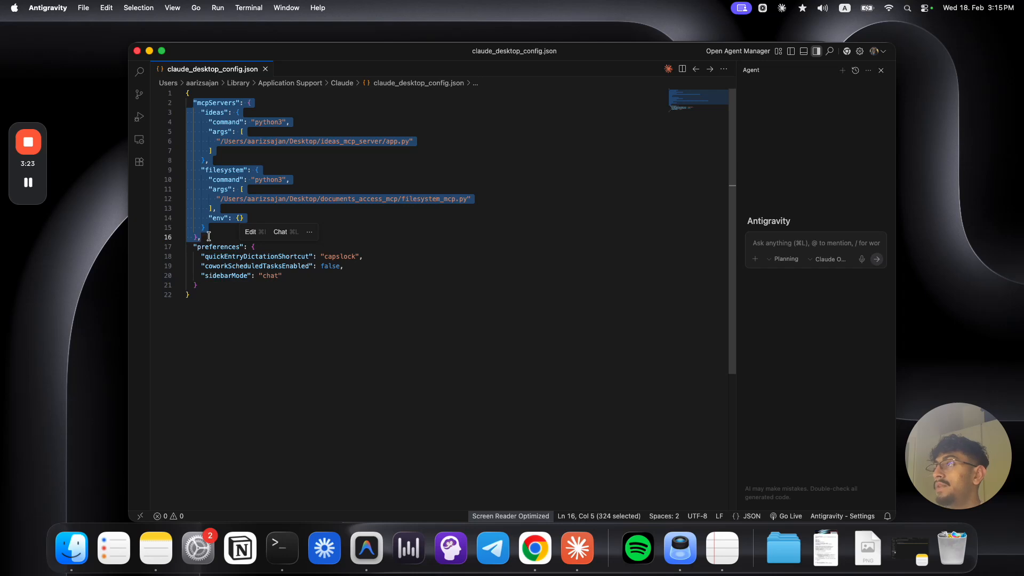
key("BackSpace")
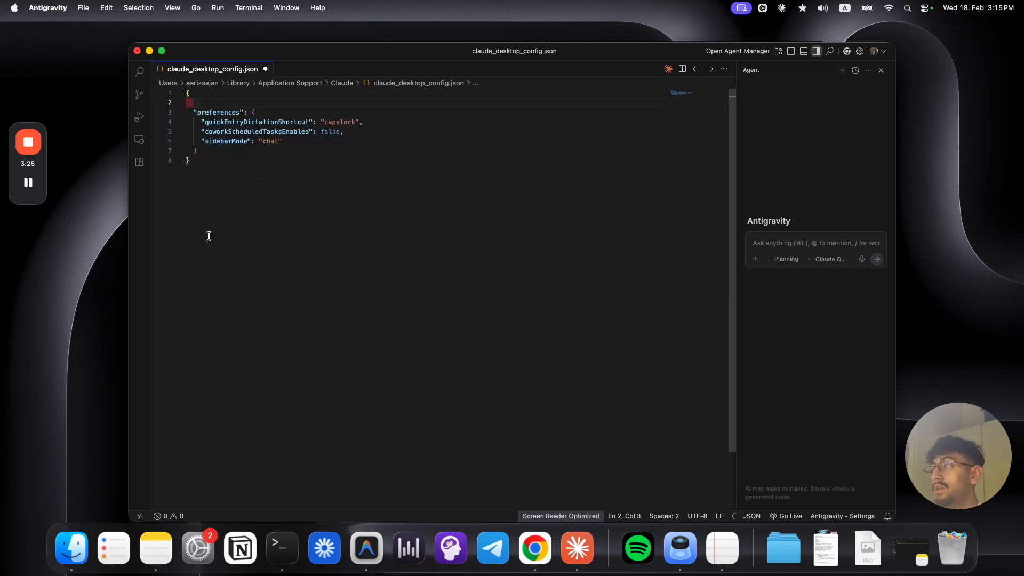
key("BackSpace")
key("BackSpace")
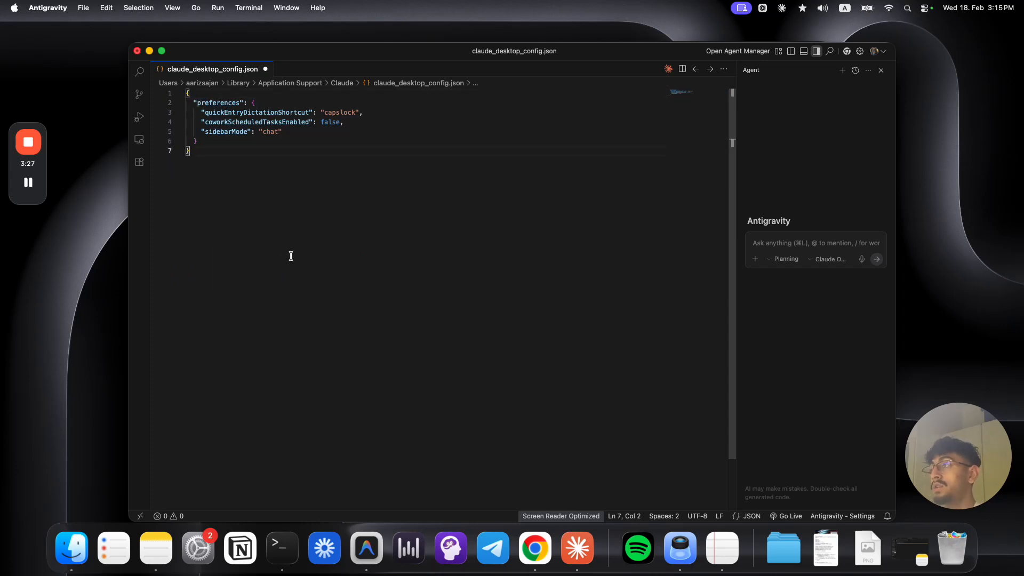
key("super+a")
left_click(334, 211)
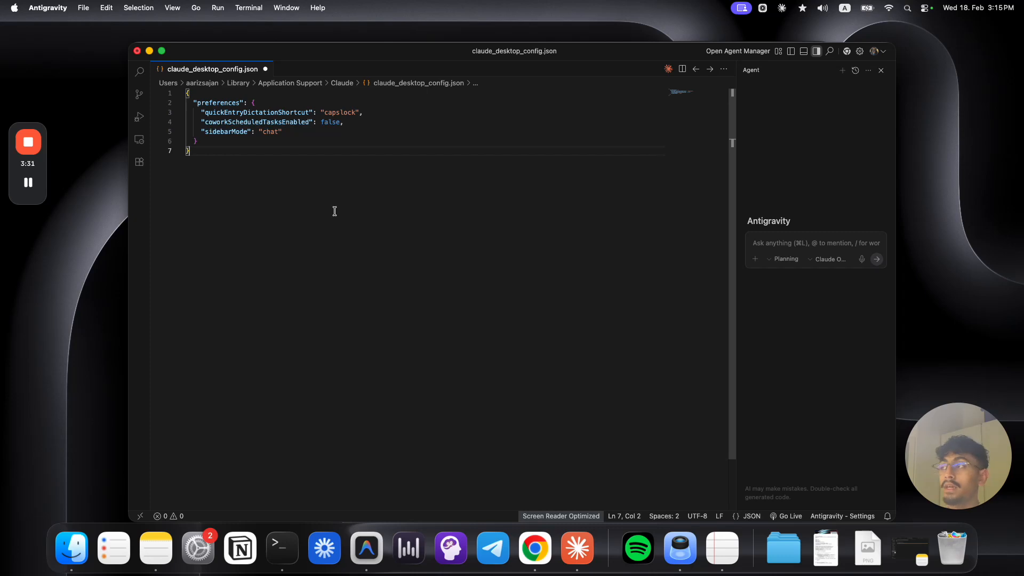
Step: Undo the deletion of the mcpServers block and look over the full config file
key("super+z")
key("super+z")
left_click(335, 211)
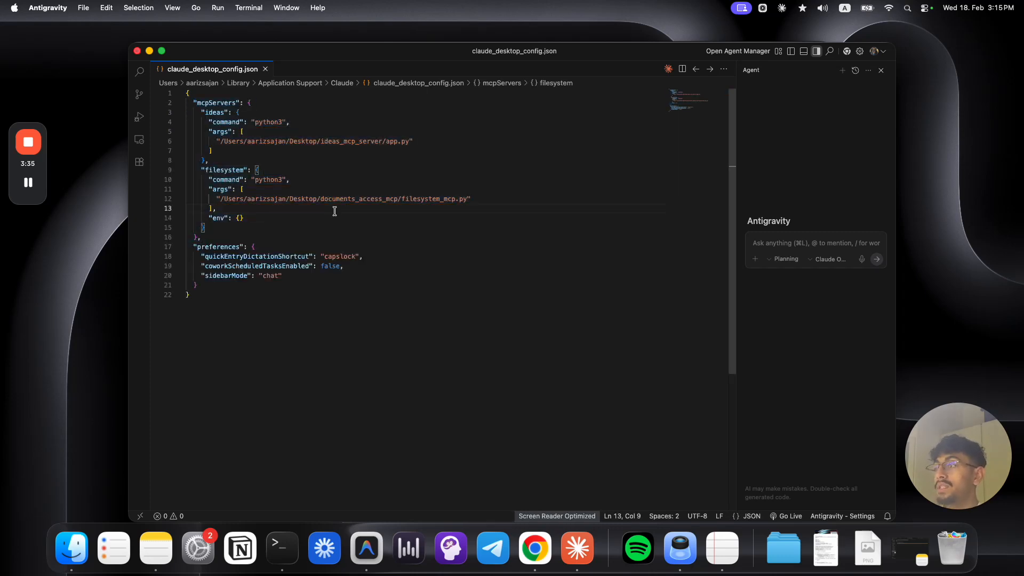
left_click_drag(208, 296, 177, 93)
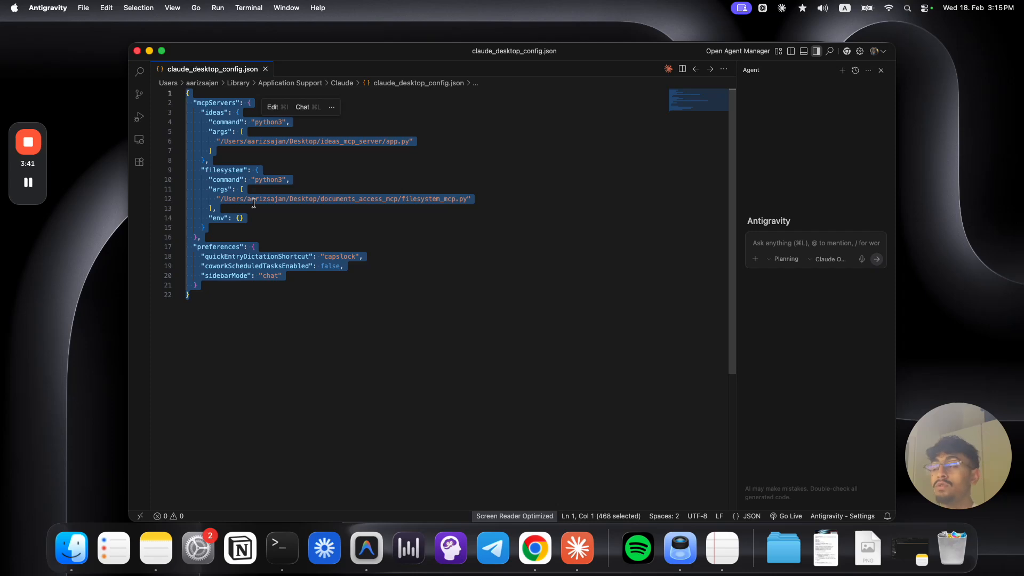
left_click(354, 302)
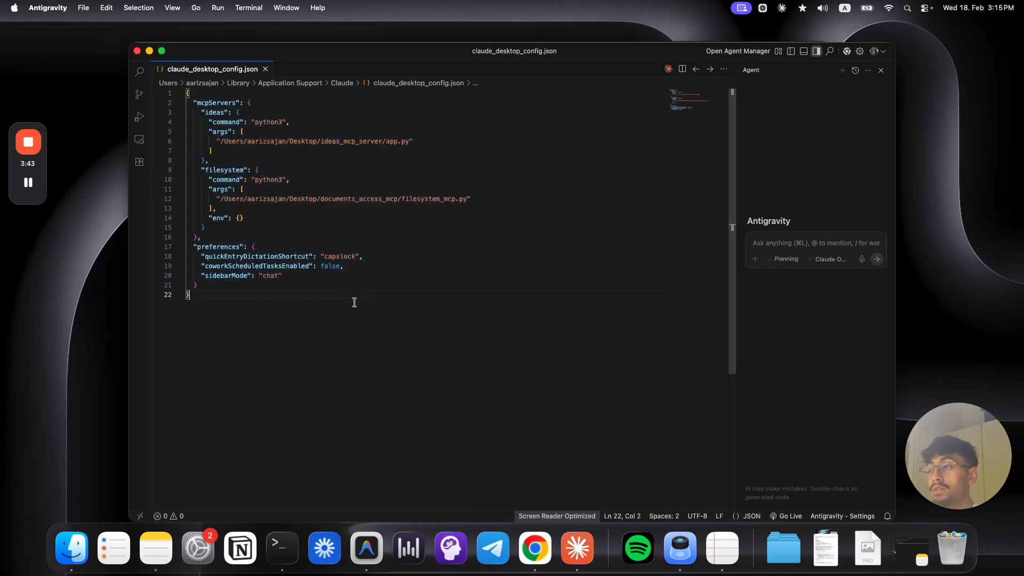
Step: Switch to Claude, start a new chat and hide the sidebar
key("ctrl+Up")
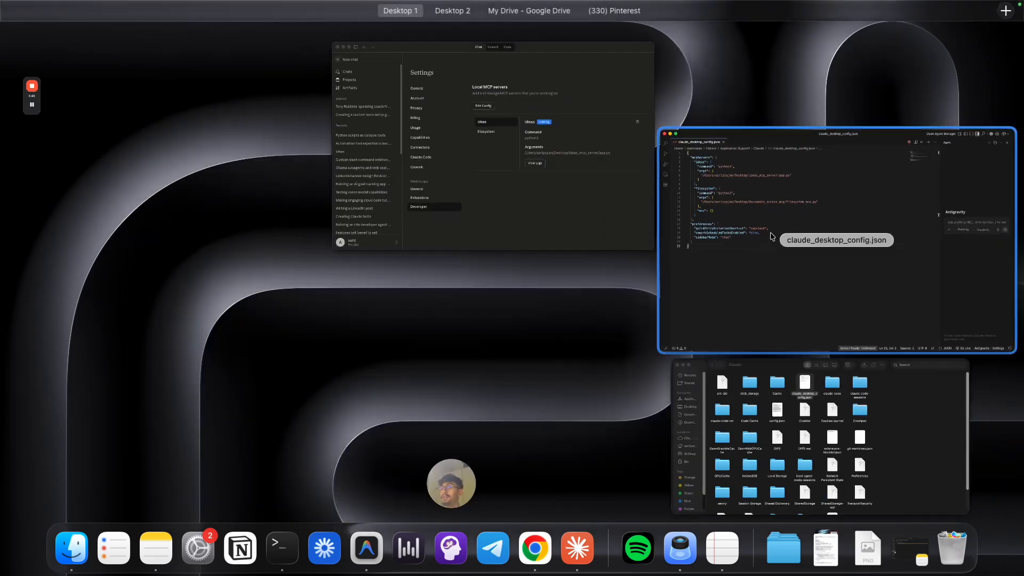
left_click(559, 200)
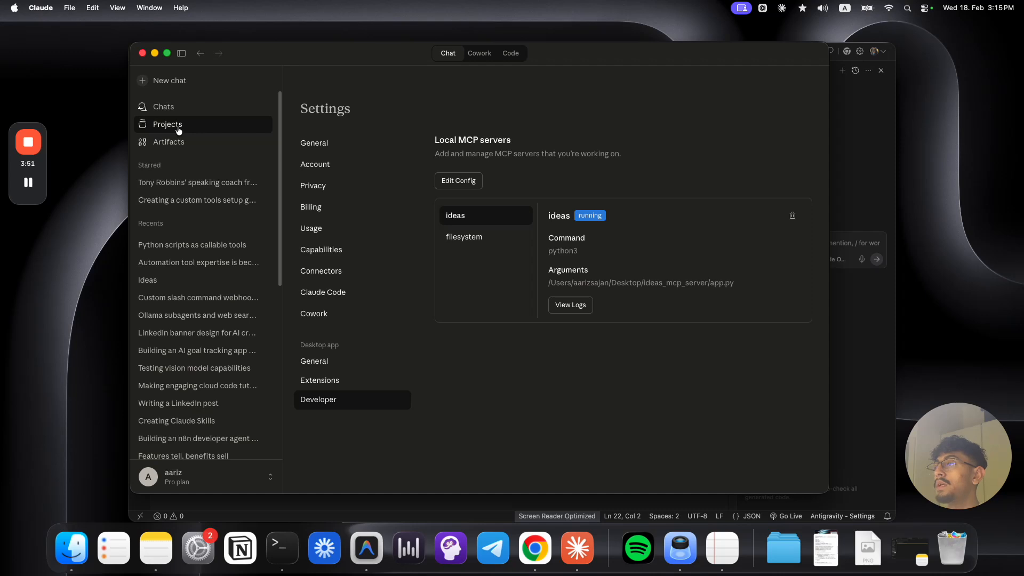
left_click(181, 82)
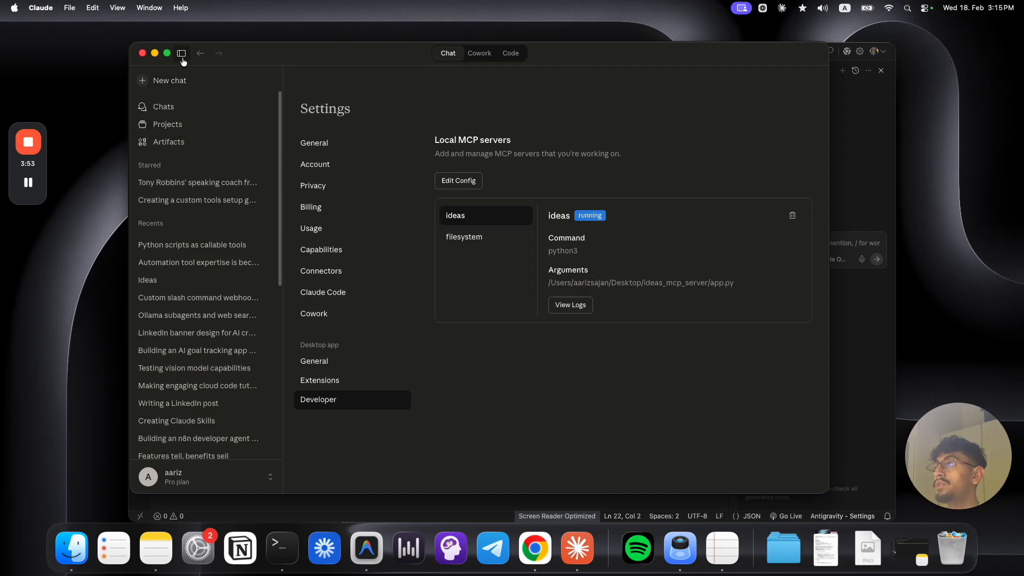
left_click(181, 53)
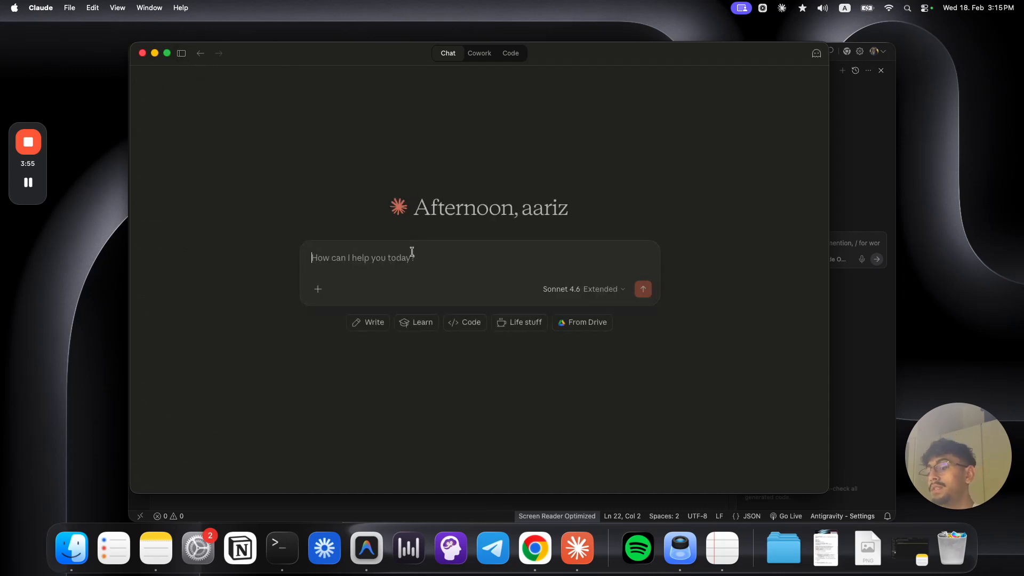
Step: Ask Claude to write a Python MCP server script connecting it to the downloads directory, plus the JSON for its config file
type("can you wri")
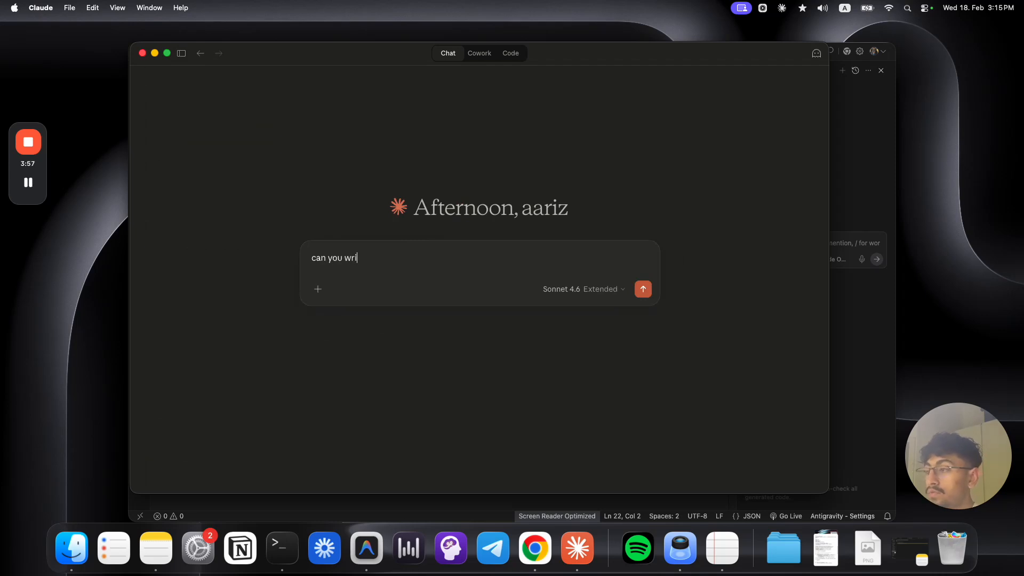
type("te the python s")
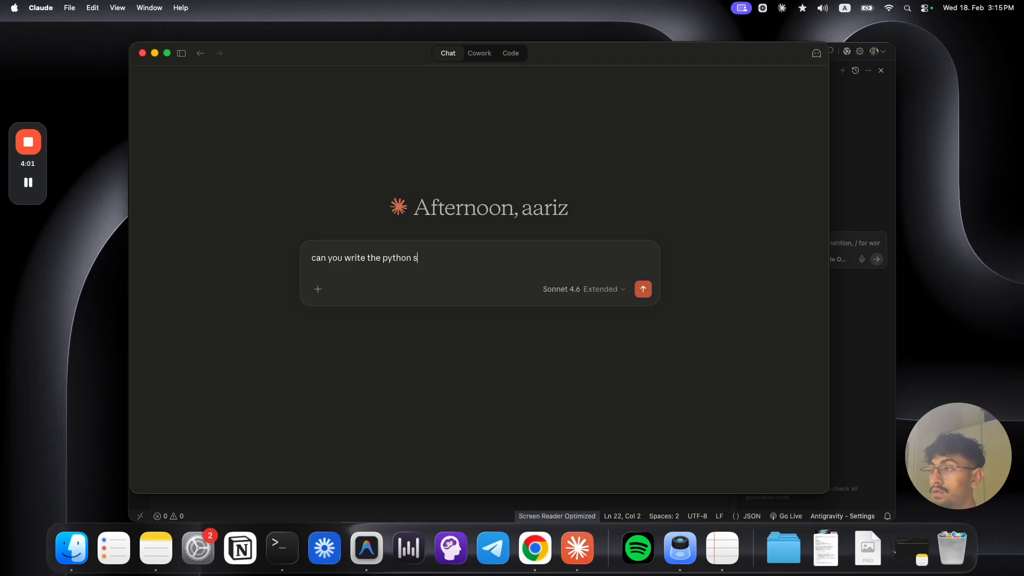
type("cript fro an mcp server to c")
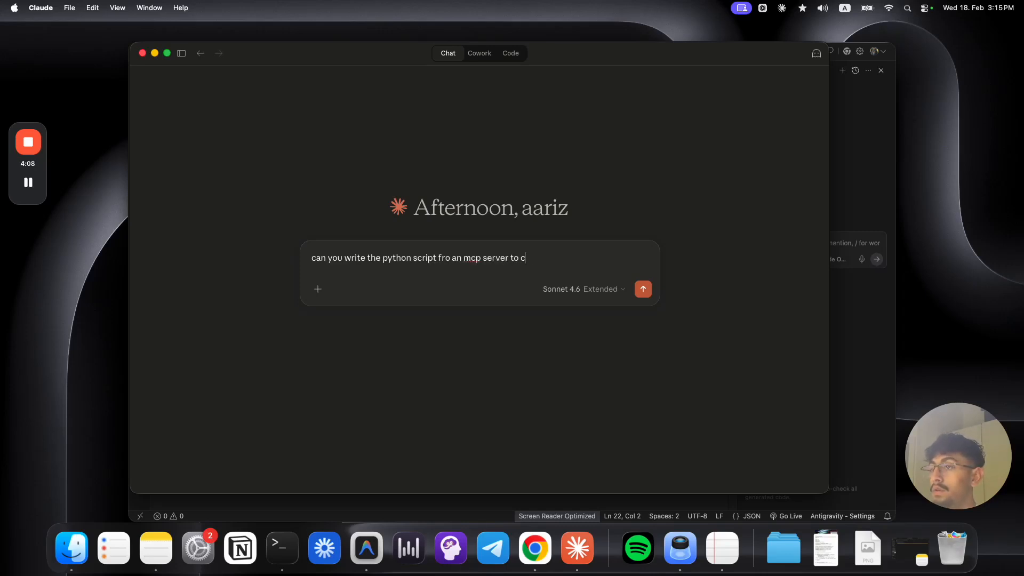
type("onnect you to my ")
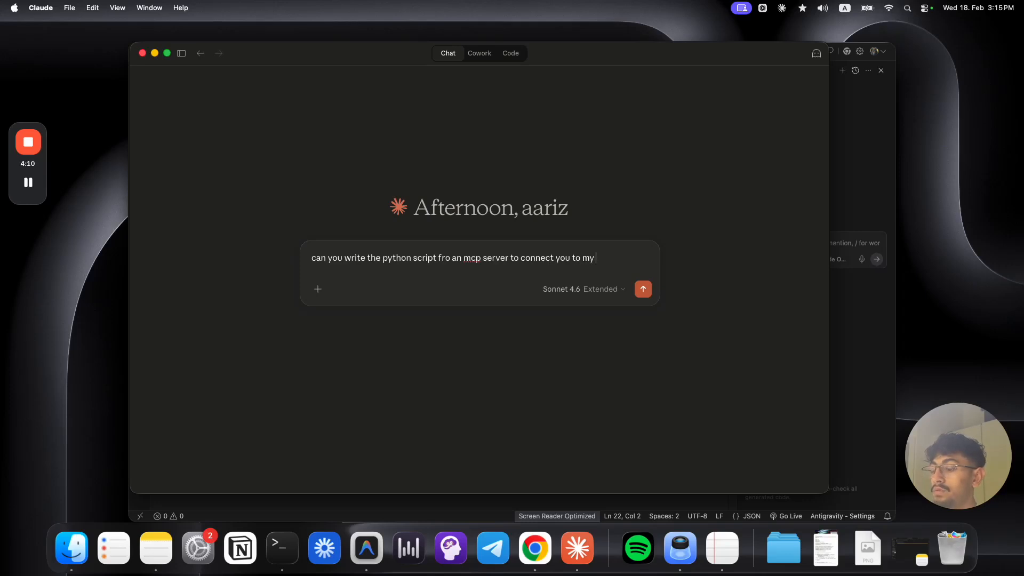
type("downloads direc")
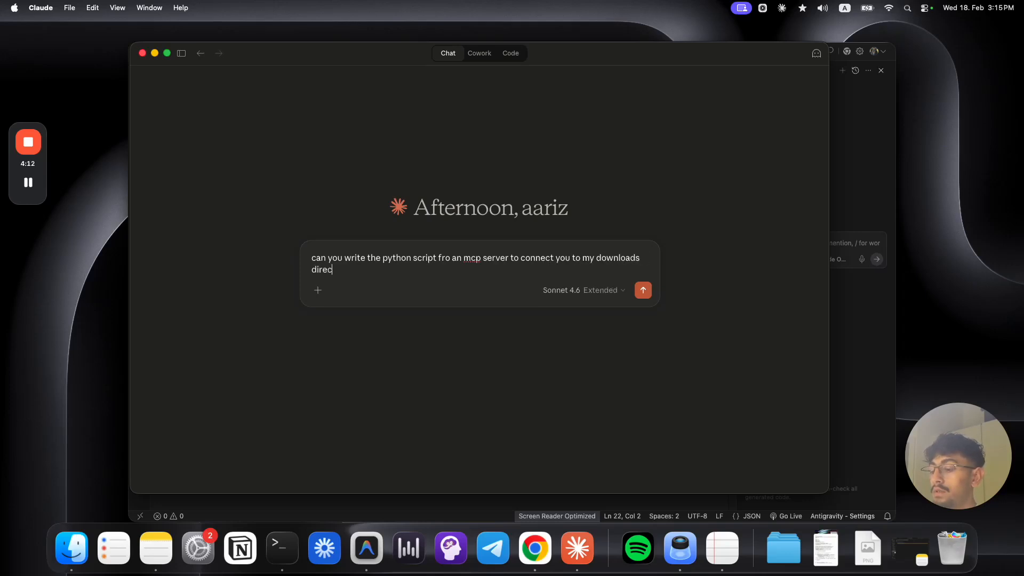
type("tory - and then writ the JSON for me to pase into your config file")
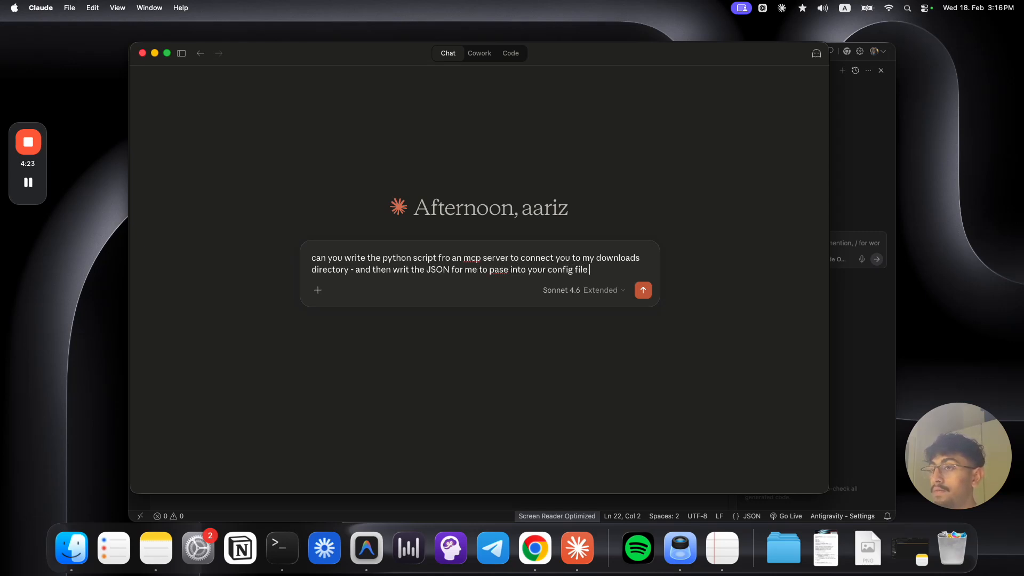
key("Return")
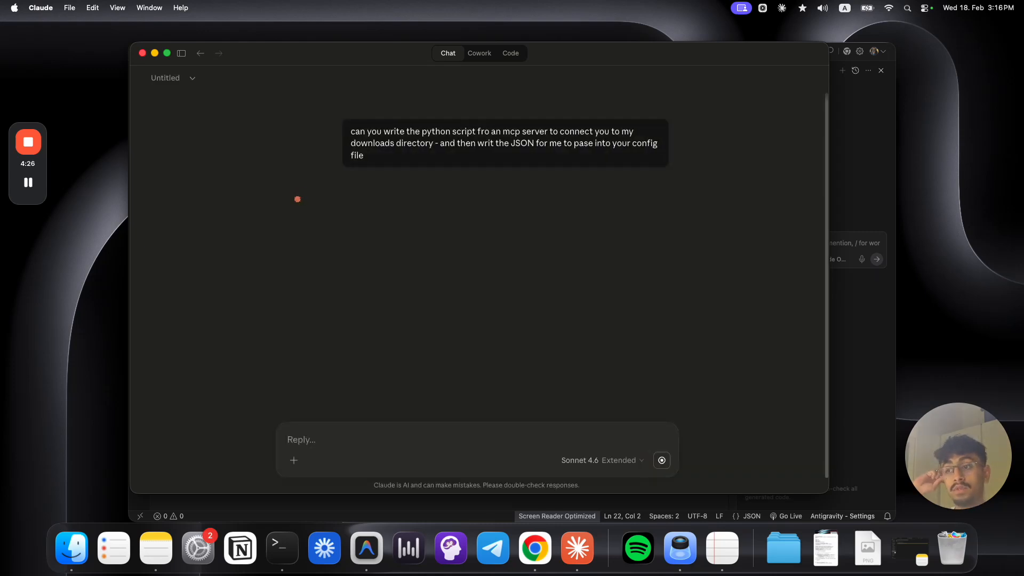
Step: Check the chat's model options and review the sent prompt, highlighting the downloads directory wording
left_click(587, 461)
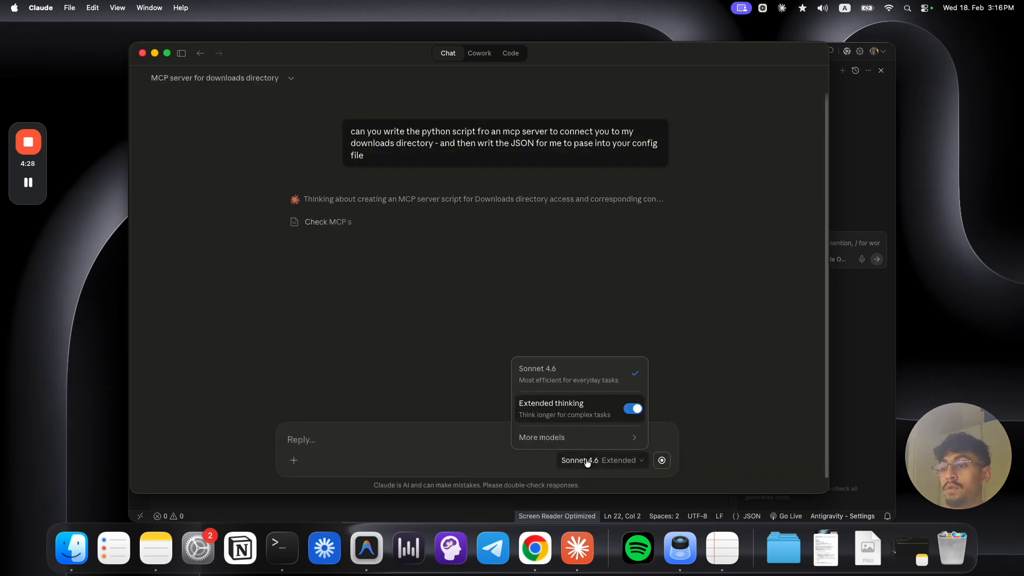
left_click(447, 429)
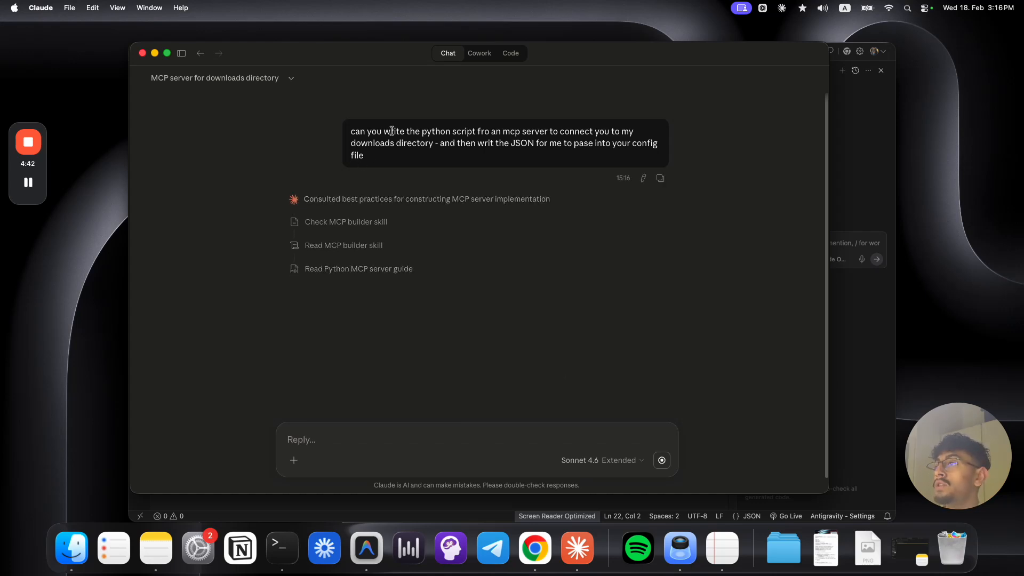
left_click_drag(353, 133, 404, 163)
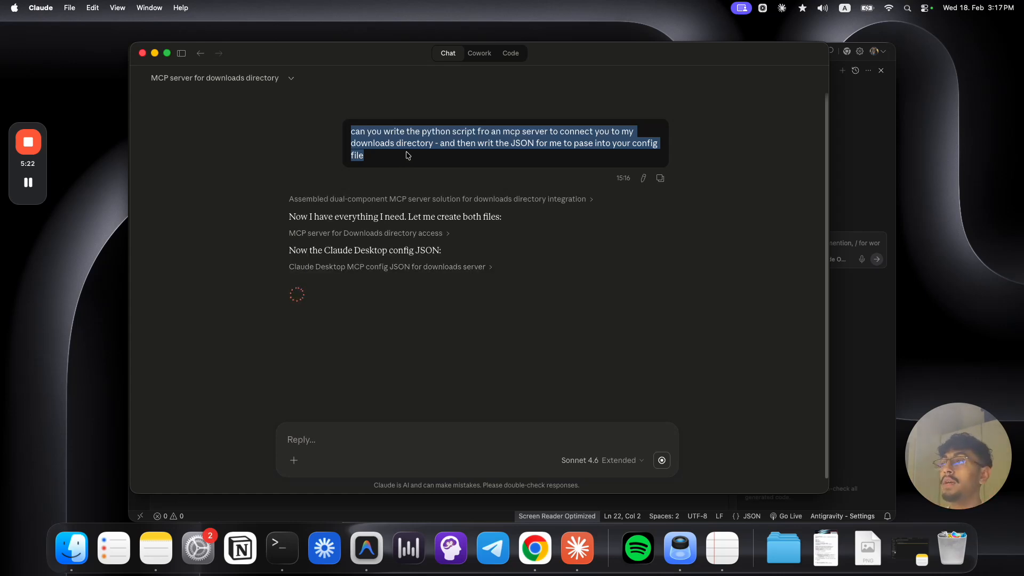
left_click(379, 141)
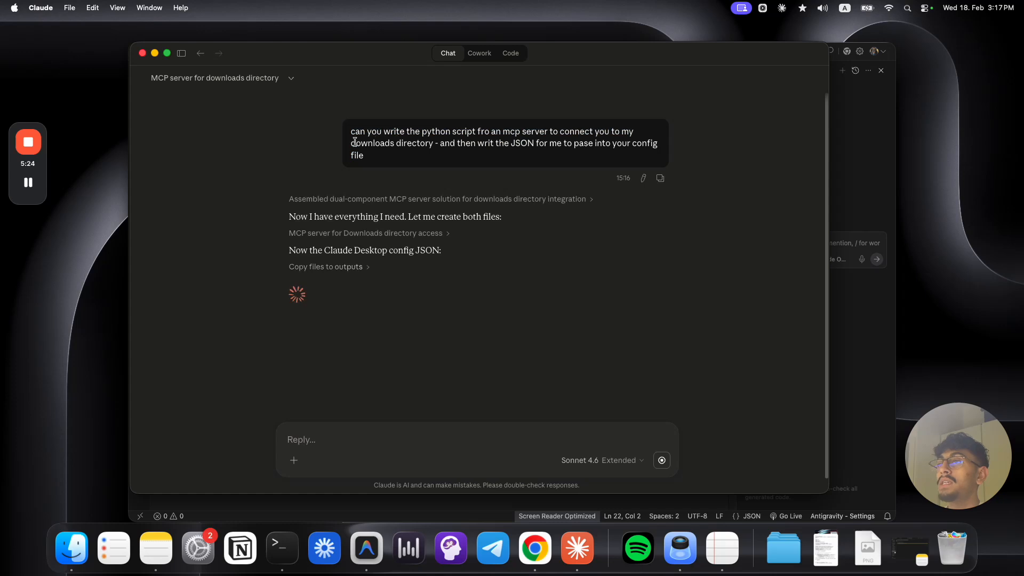
left_click_drag(351, 143, 433, 145)
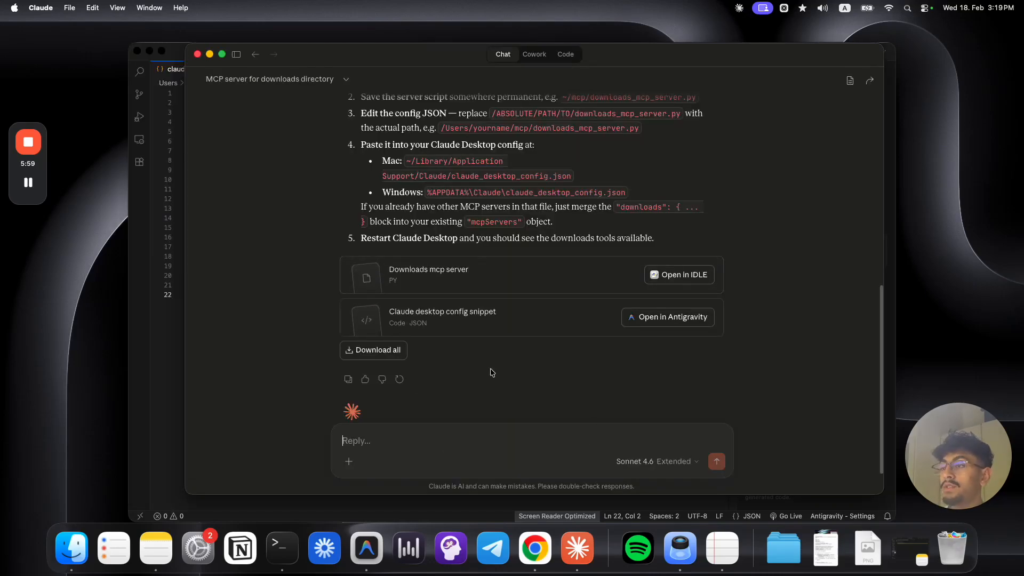
Step: Copy the generated Claude desktop config snippet and paste it above the preferences block of claude_desktop_config.json in Antigravity
left_click(477, 325)
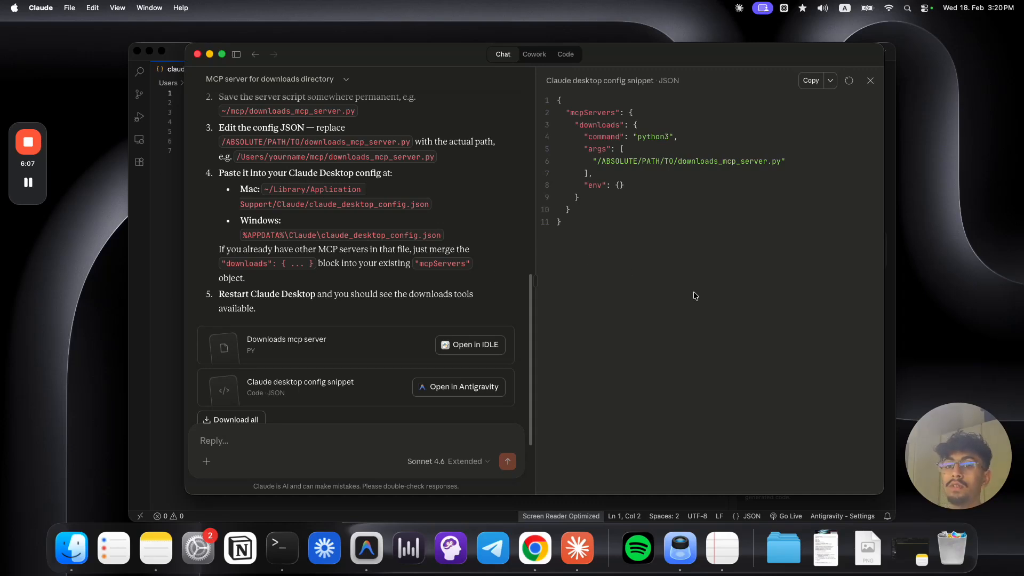
left_click(809, 87)
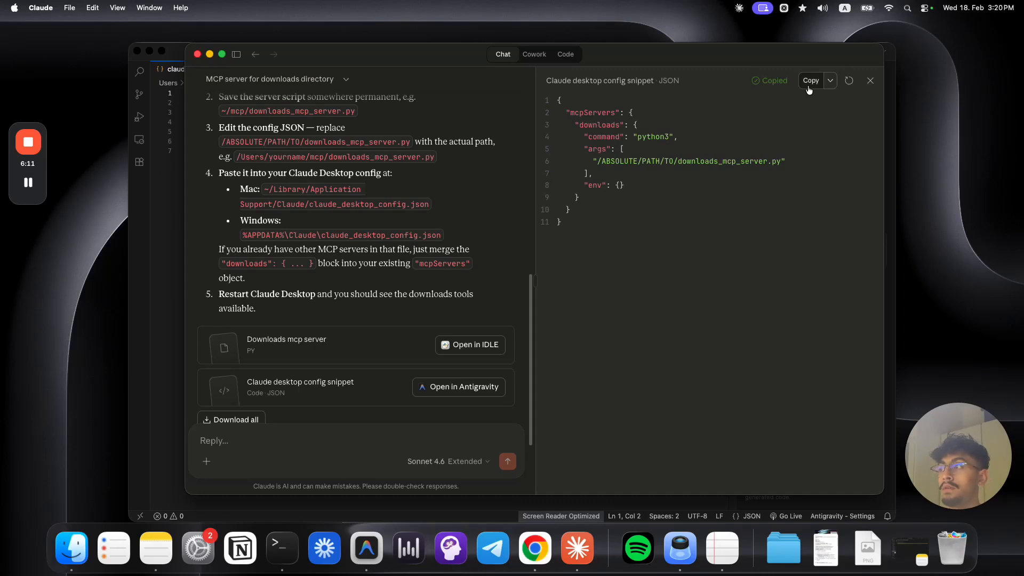
left_click(174, 258)
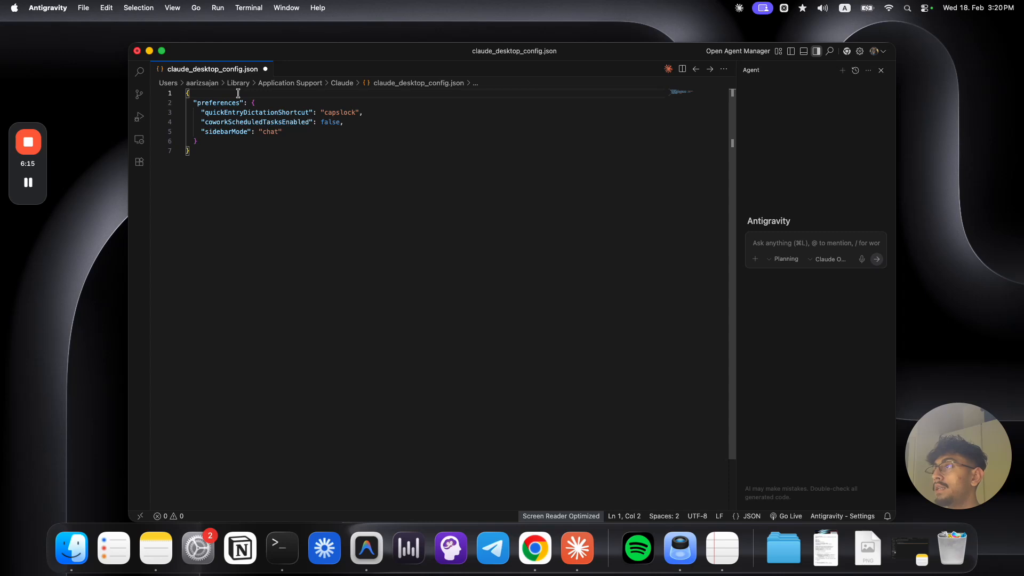
key("Return")
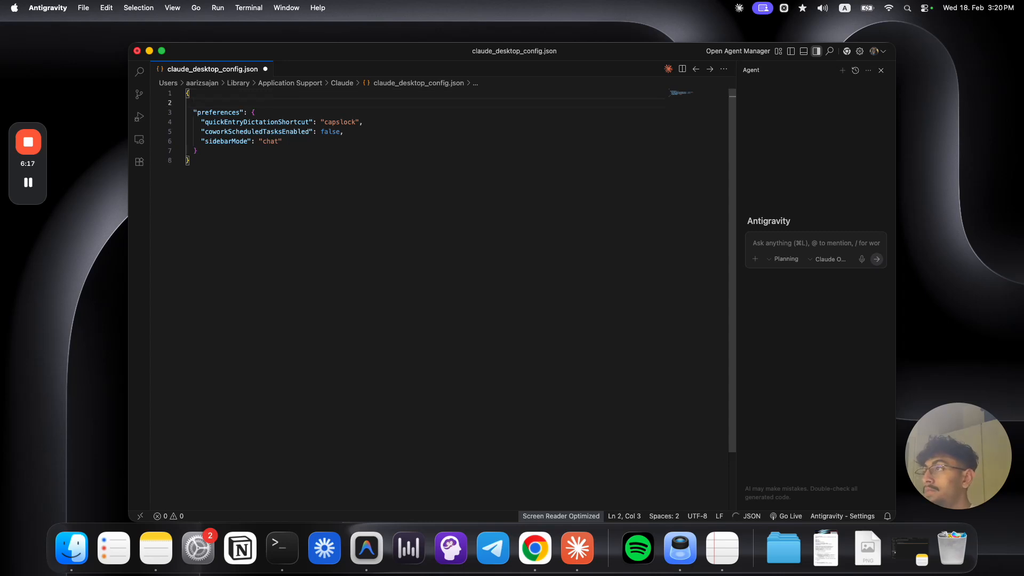
key("super+v")
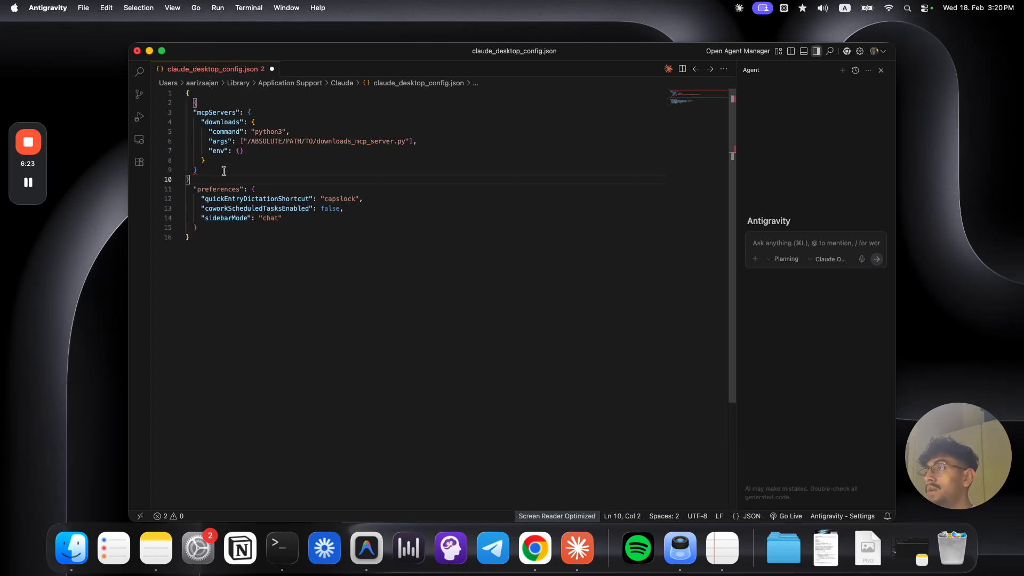
Step: Try to indent the pasted snippet's last two closing braces and add a comma before the preferences block
left_click(194, 200)
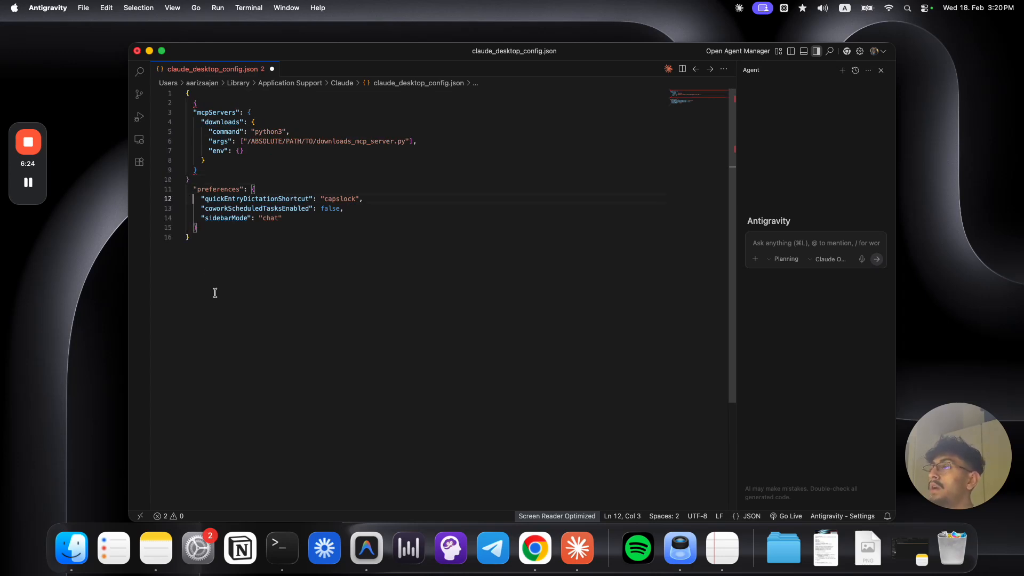
left_click(187, 181)
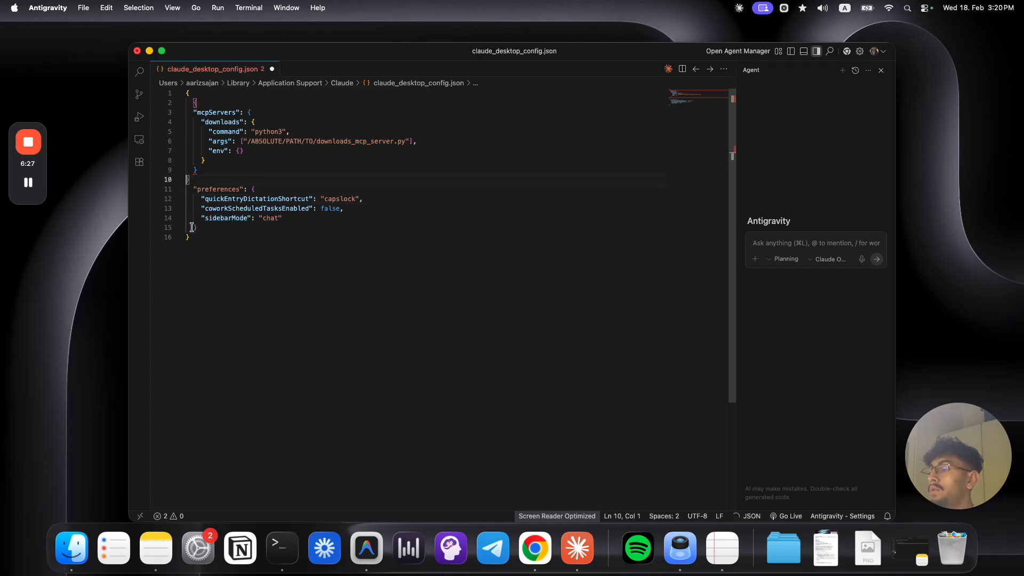
key("Tab")
left_click(193, 171)
key("Tab")
left_click(210, 181)
type(",")
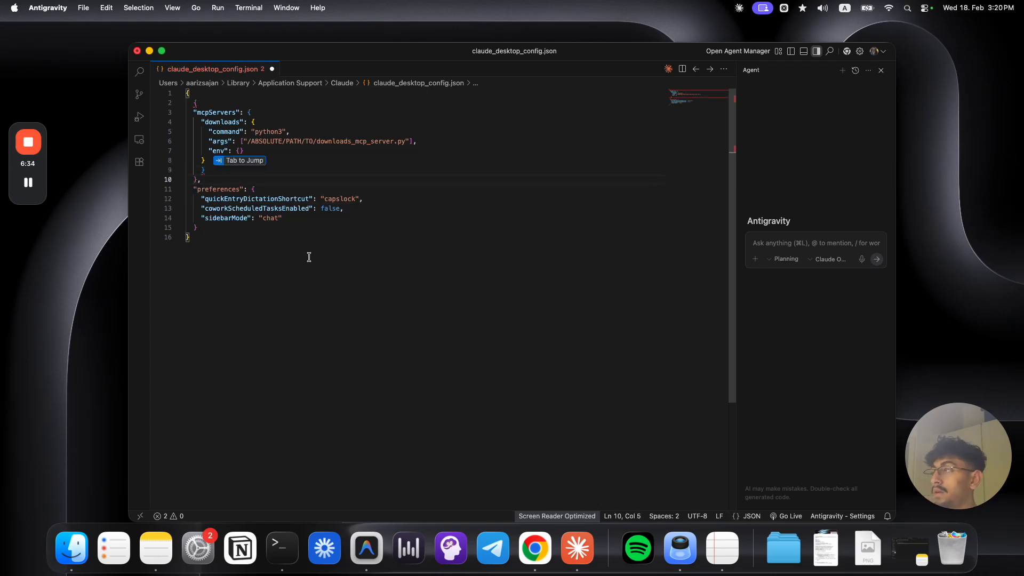
left_click(30, 184)
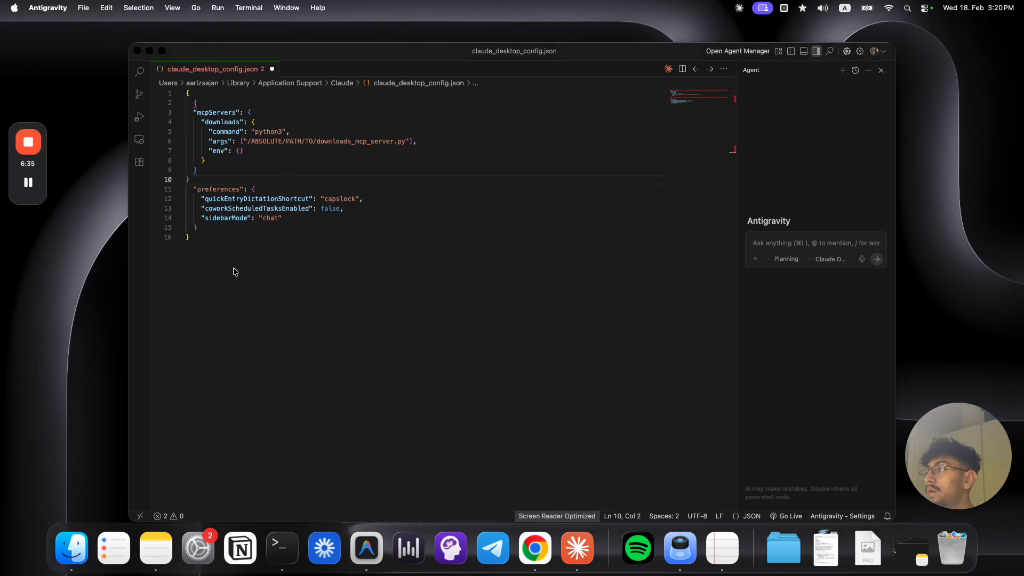
left_click(233, 272)
key("Tab")
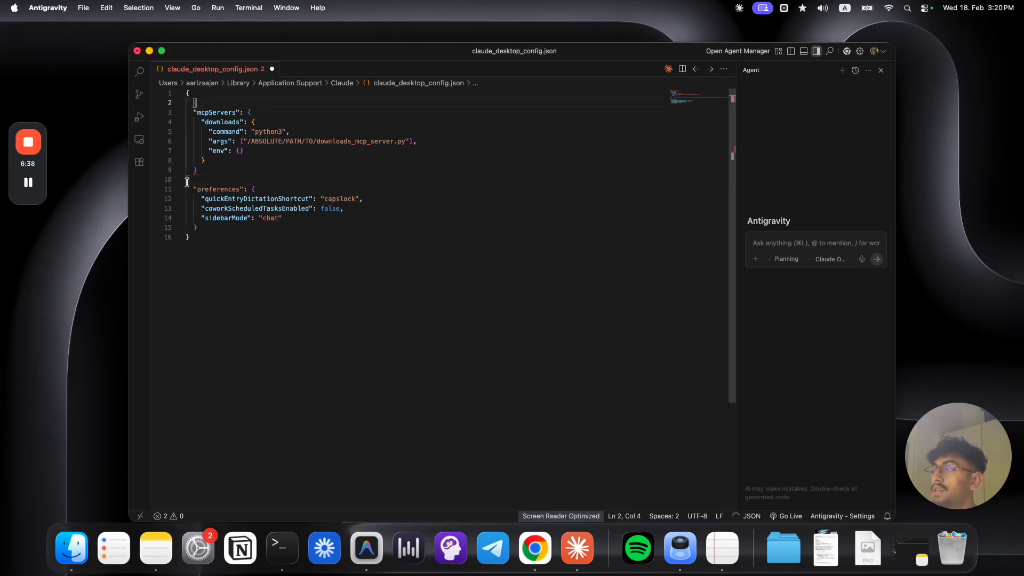
Step: Remove the duplicate opening brace and the blank lines around the mcpServers block in claude_desktop_config.json
key("BackSpace")
key("BackSpace")
left_click(214, 90)
key("BackSpace")
left_click(212, 101)
key("BackSpace")
key("BackSpace")
key("BackSpace")
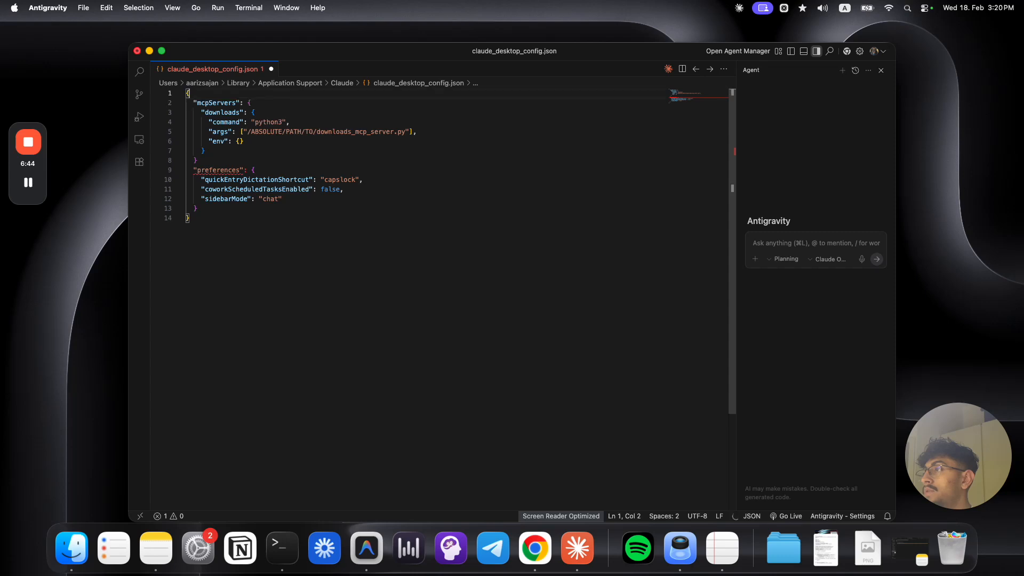
Step: Add a comma after the mcpServers block's closing brace and highlight the placeholder server path in args
left_click(215, 161)
type(",")
left_click(274, 291)
key("Tab")
left_click_drag(259, 132, 404, 133)
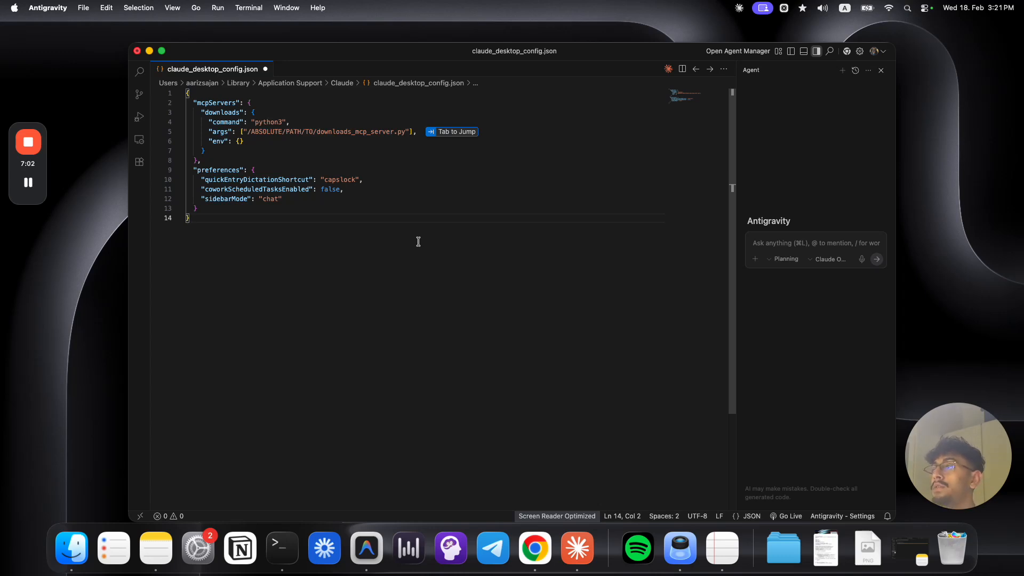
Step: Switch to Claude and download the generated Downloads mcp server script as downloads_mcp_server.py into the Downloads folder
left_click(571, 551)
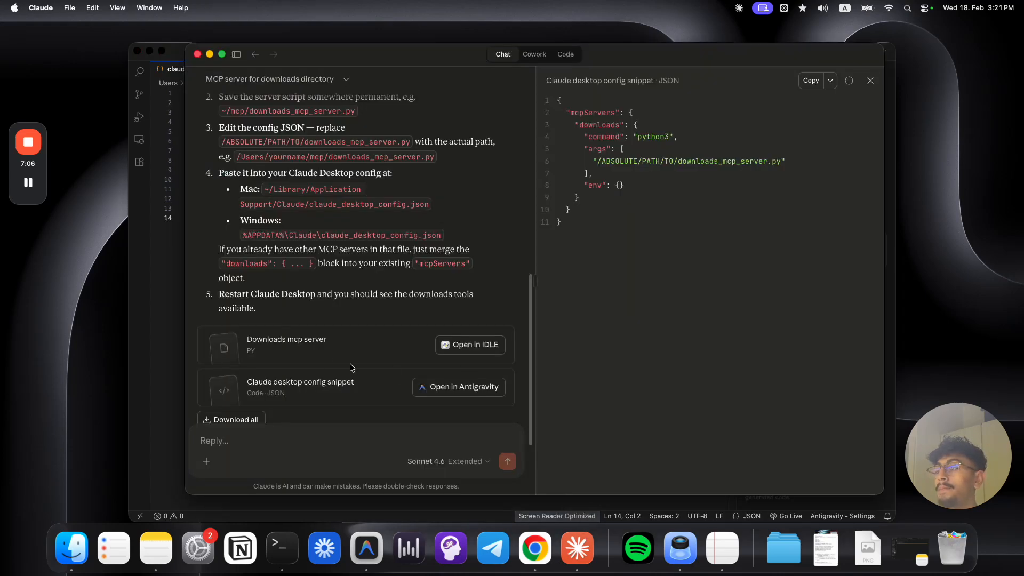
left_click(315, 357)
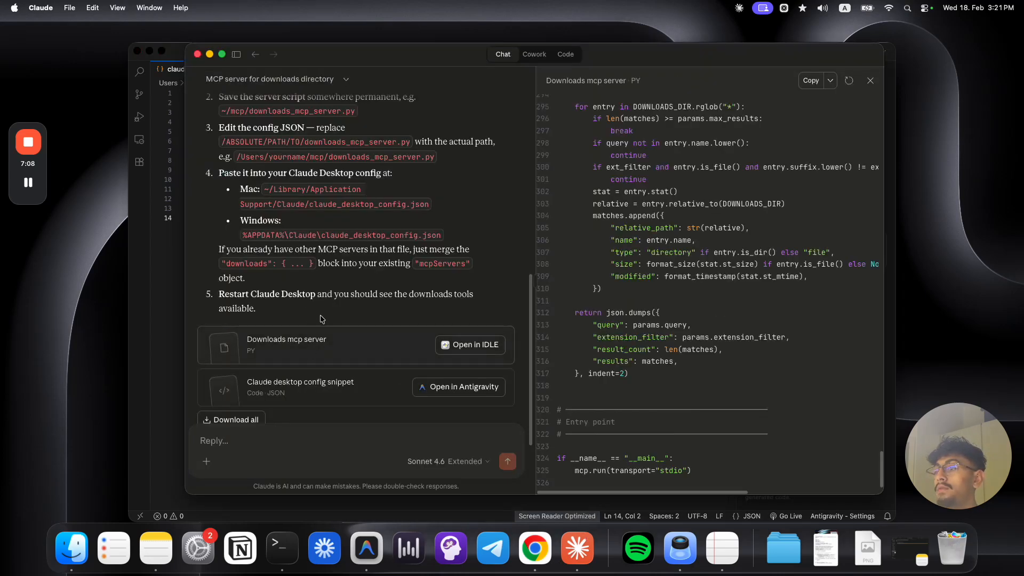
scroll(613, 328, "up", 20)
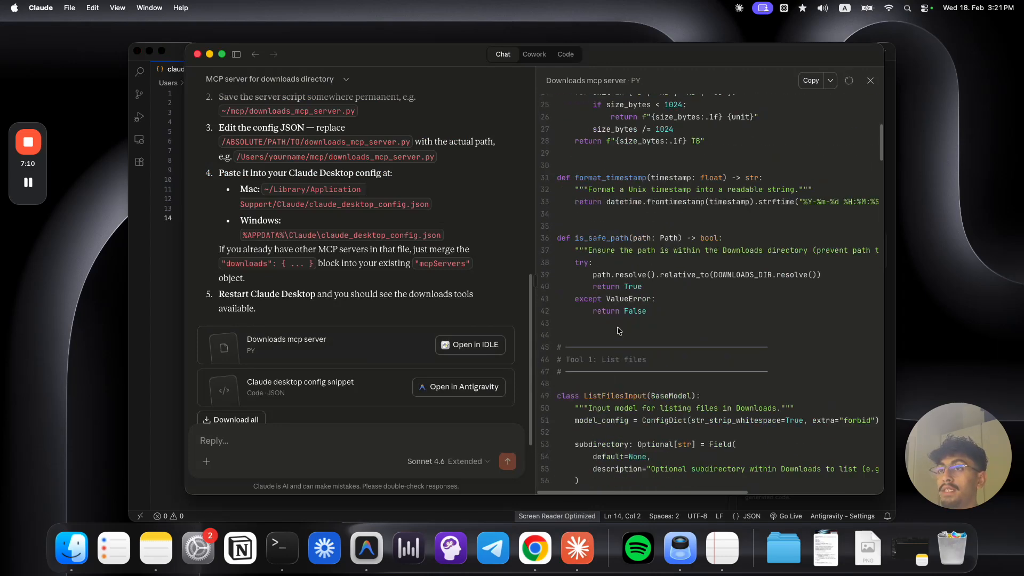
left_click(830, 81)
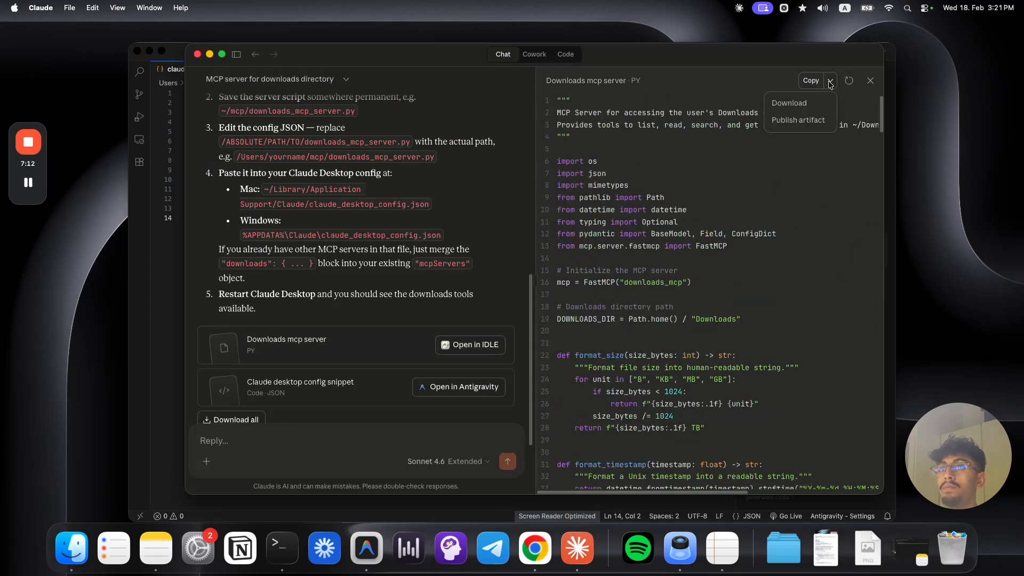
left_click(817, 101)
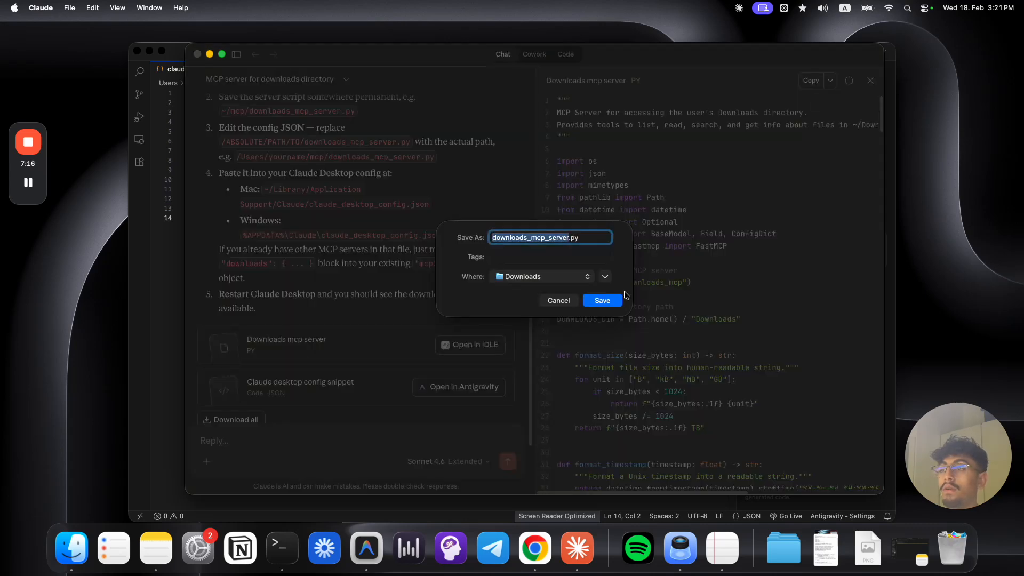
left_click(592, 299)
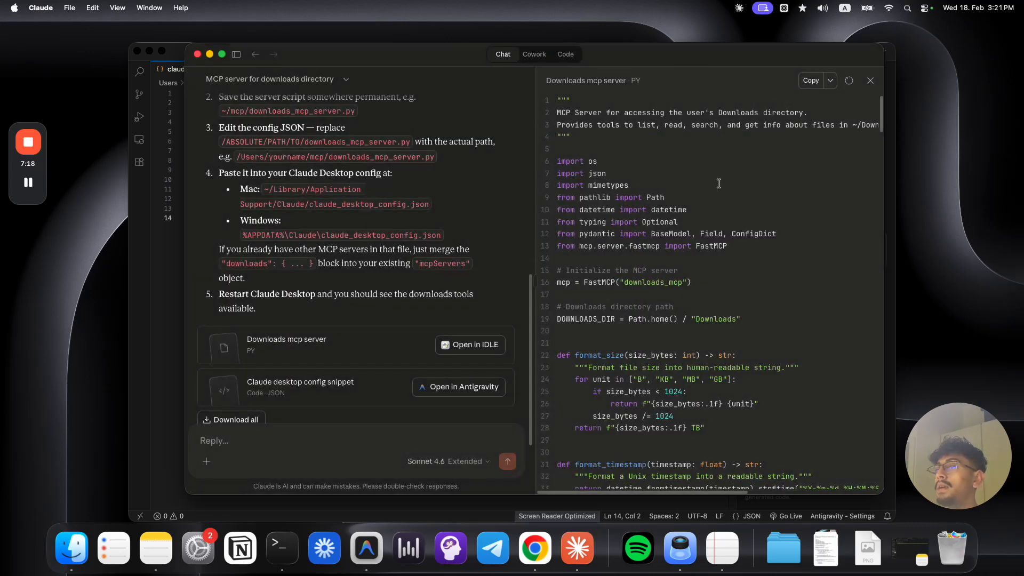
Step: Create a new folder on the desktop without naming it and return to the open windows
key("F11")
right_click(818, 259)
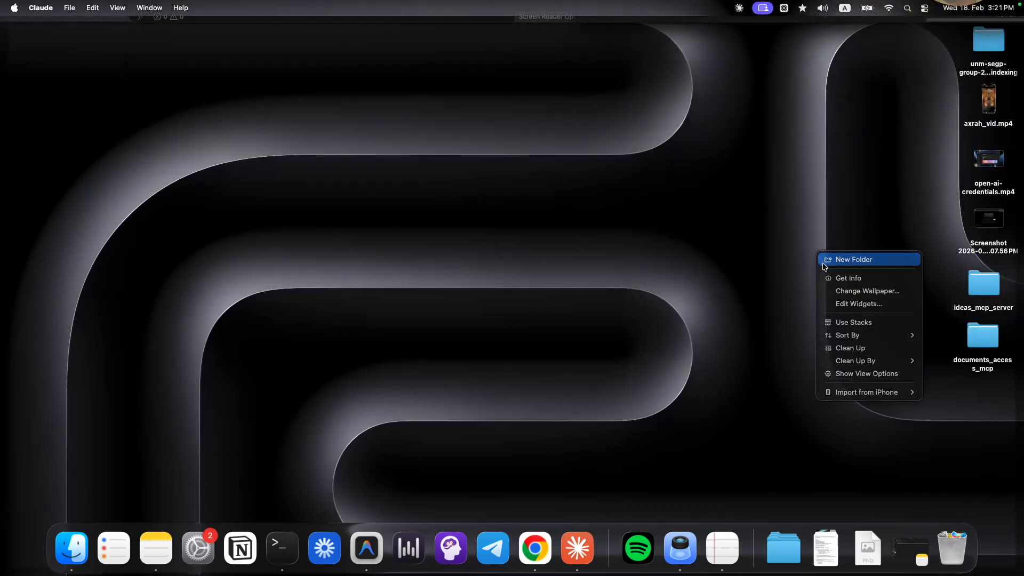
left_click(824, 262)
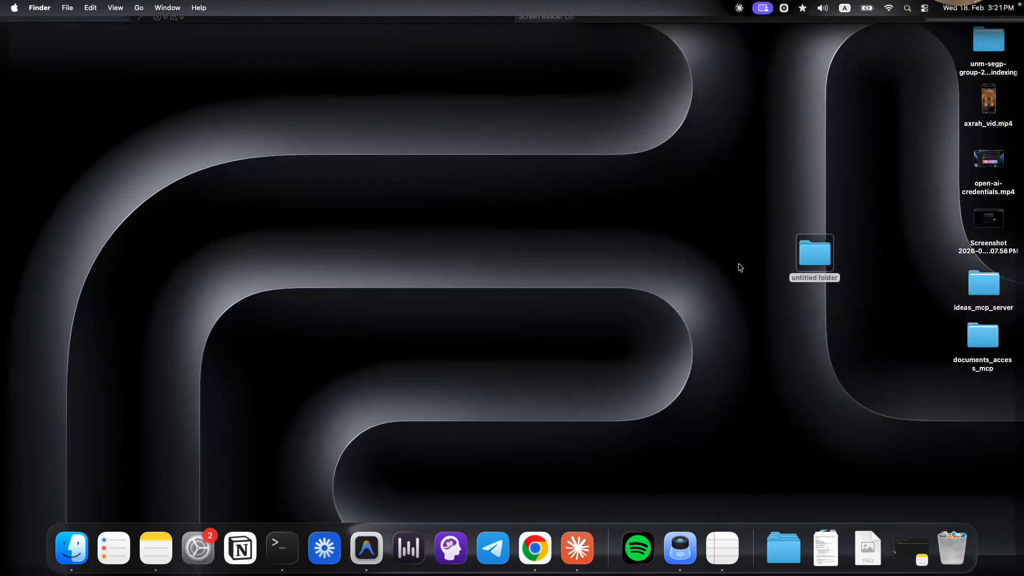
key("F11")
key("F11")
left_click(753, 292)
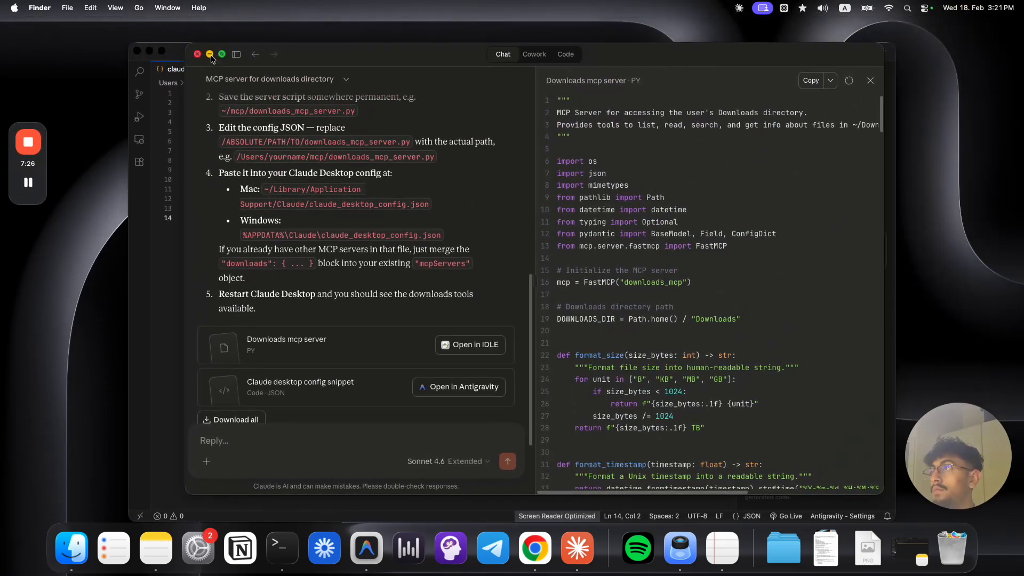
Step: Open the Desktop location in Finder and create a folder named downloads_access_mcp there
left_click(72, 549)
left_click(195, 238)
right_click(419, 271)
left_click(441, 277)
type("download")
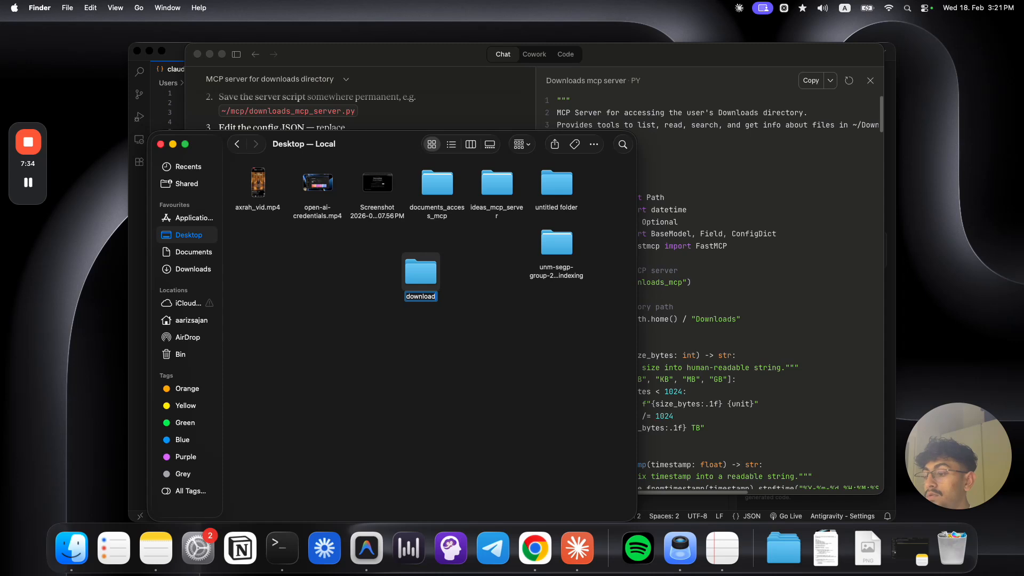
type("s_access_")
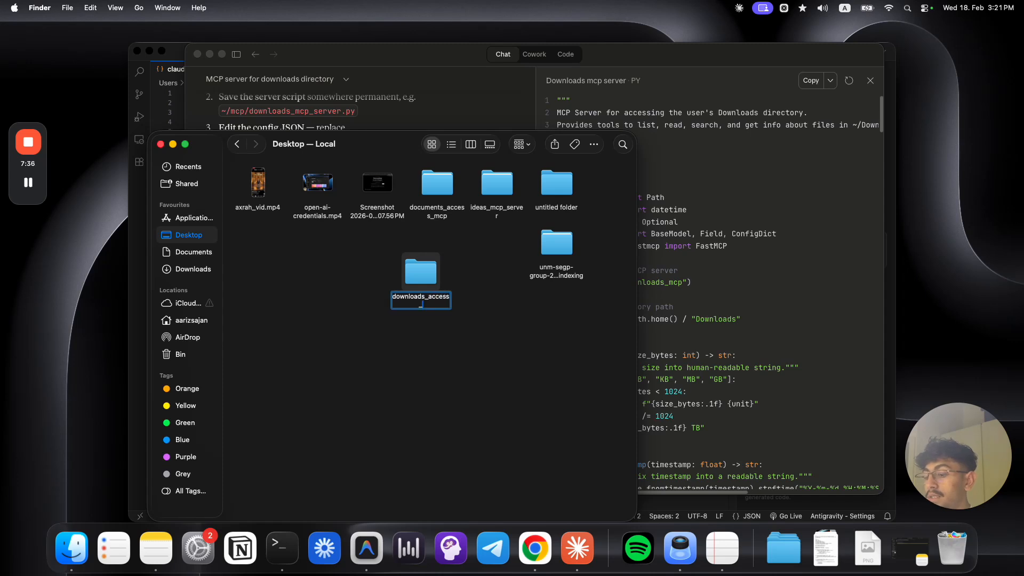
key("Return")
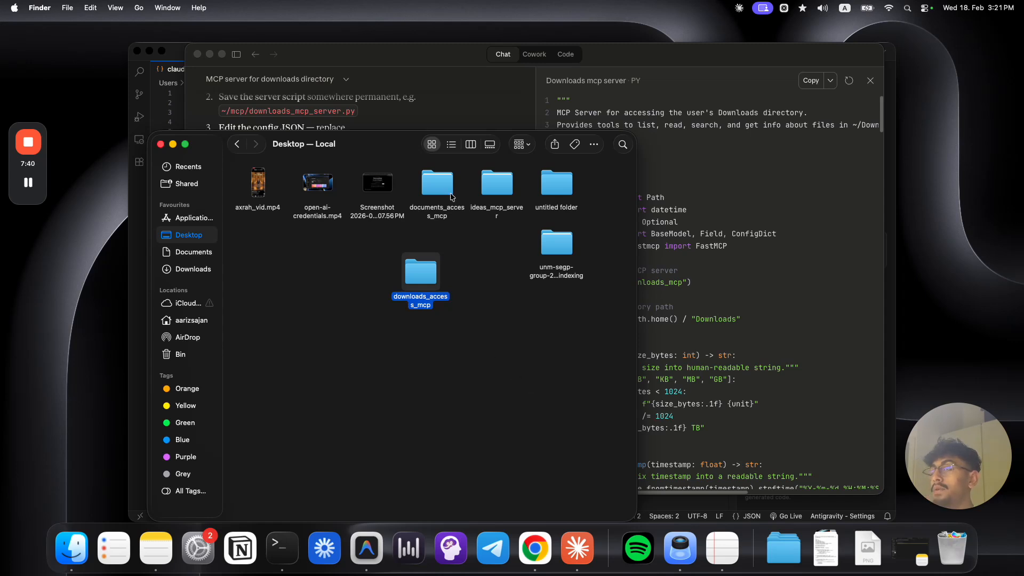
Step: Move downloads_mcp_server.py from Downloads into the desktop's downloads_access_mcp folder and open that folder
left_click(193, 270)
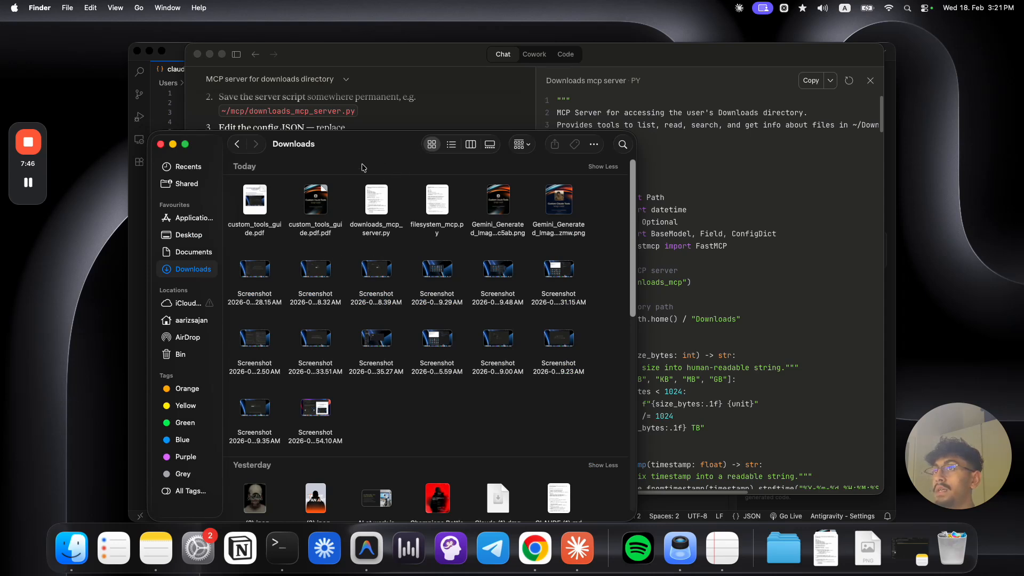
left_click_drag(379, 213, 418, 282)
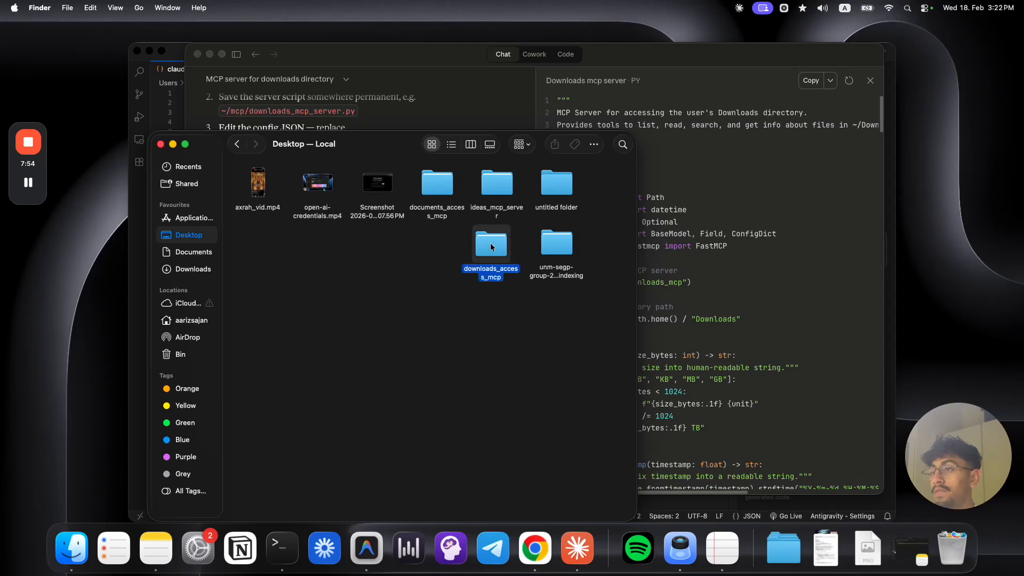
double_click(491, 245)
Step: Open the file information for downloads_mcp_server.py and copy its folder location
left_click(259, 186)
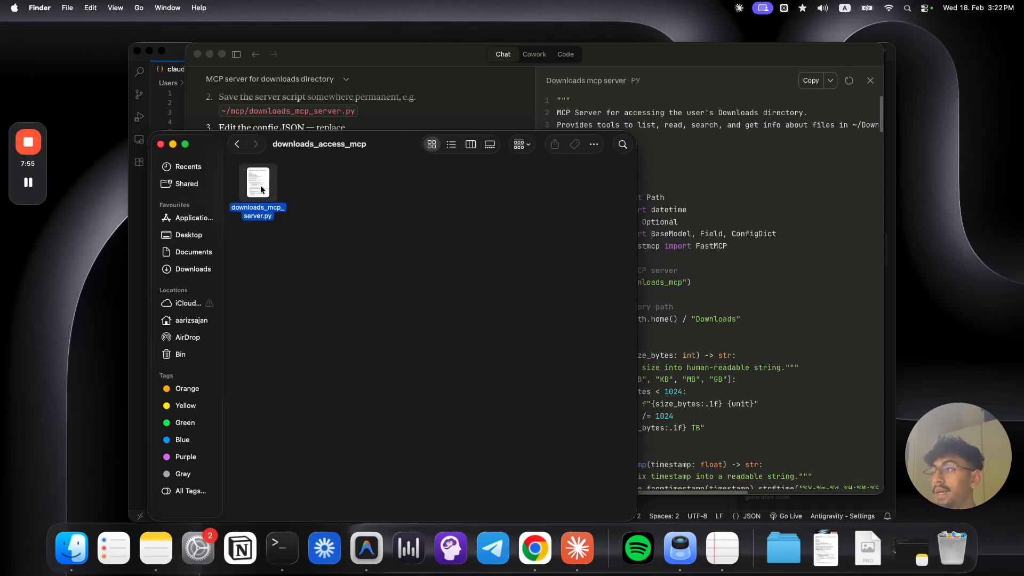
right_click(259, 178)
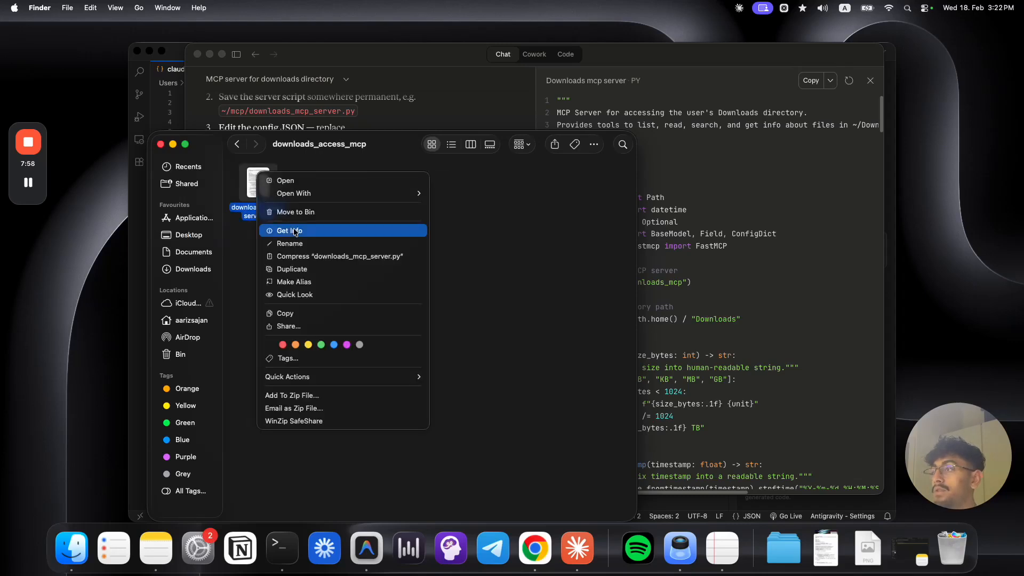
left_click(295, 231)
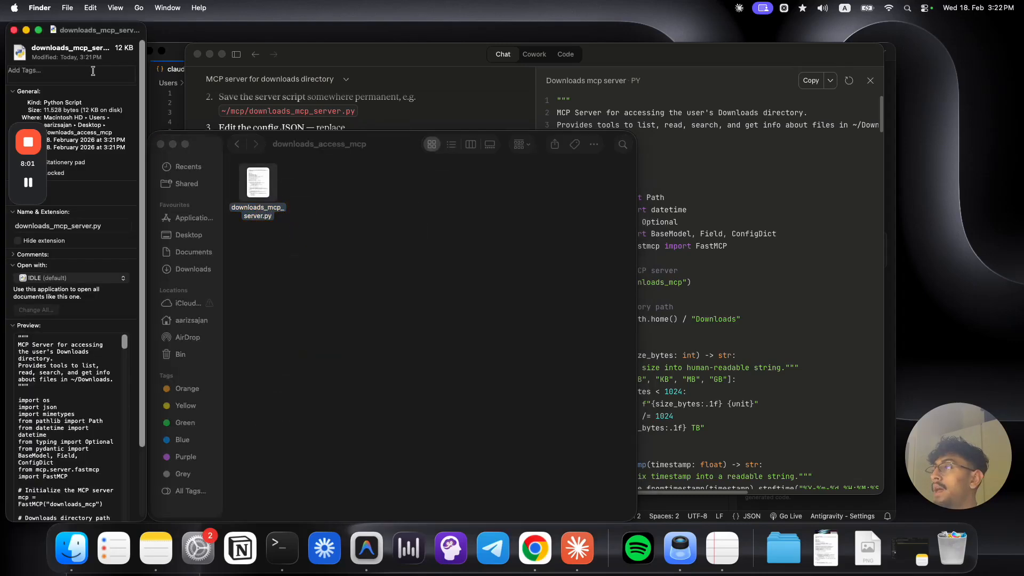
left_click_drag(107, 37, 229, 37)
triple_click(187, 125)
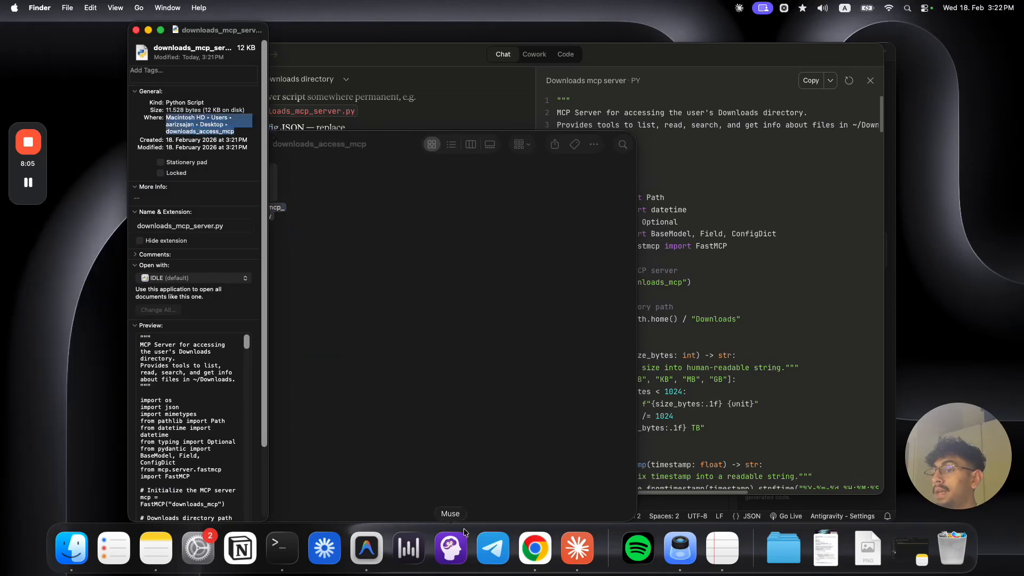
Step: Switch to Antigravity and paste the copied downloads_access_mcp folder path below the JSON, after a blank line
left_click(366, 548)
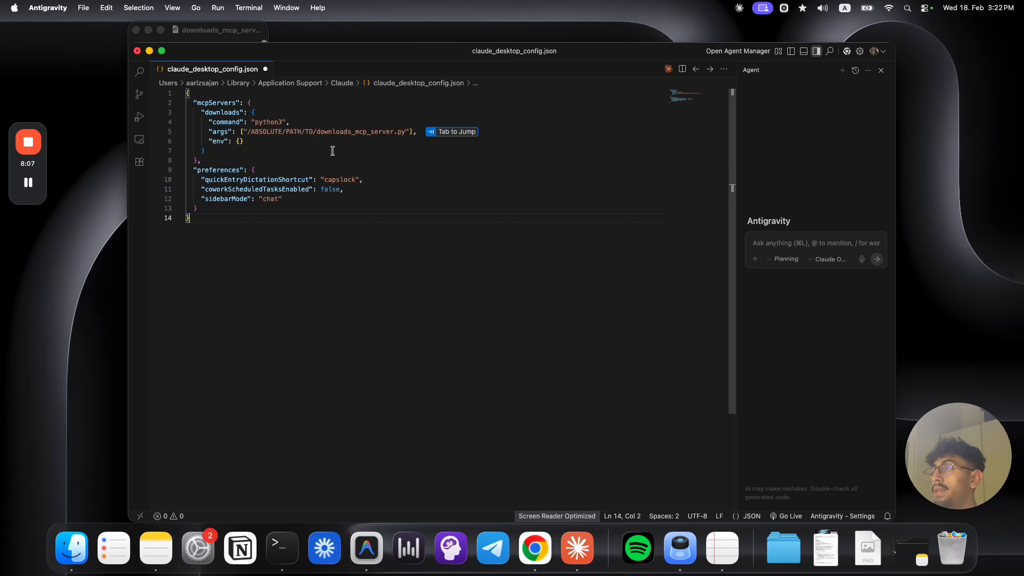
key("Return")
key("Return")
type("/Users/aarizsajan/Desktop/downloads_access_mcp")
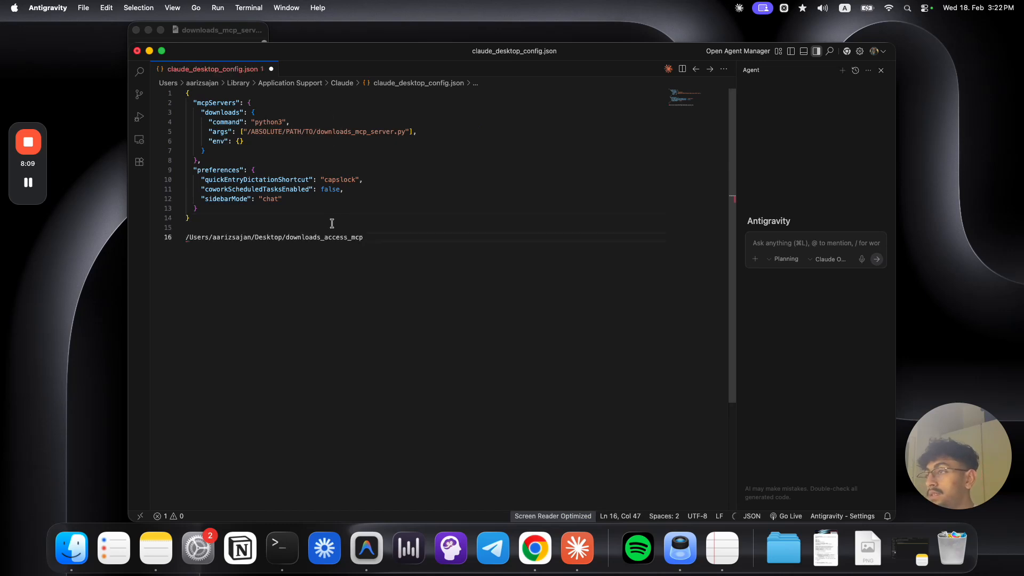
Step: Move the pasted folder path over the placeholder path in args and complete it with /downloads_mcp_server.py
left_click_drag(375, 239, 185, 234)
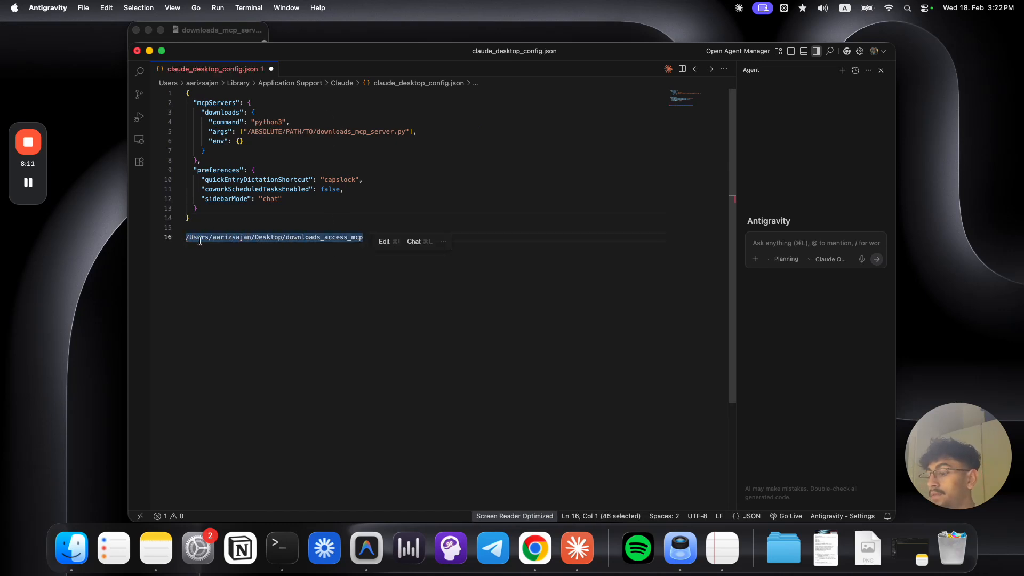
key("super+x")
left_click_drag(248, 132, 406, 134)
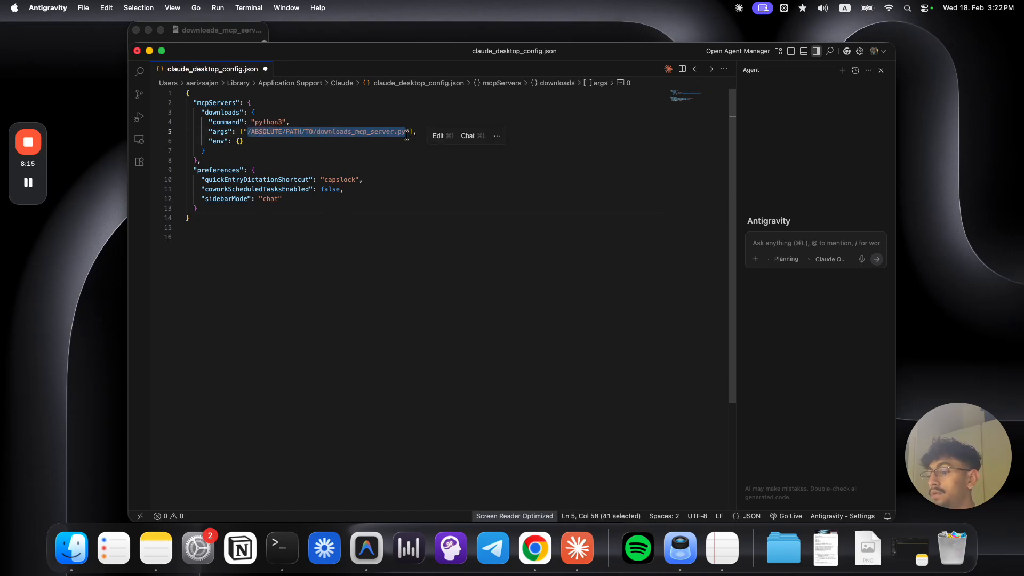
key("super+v")
left_click(410, 244)
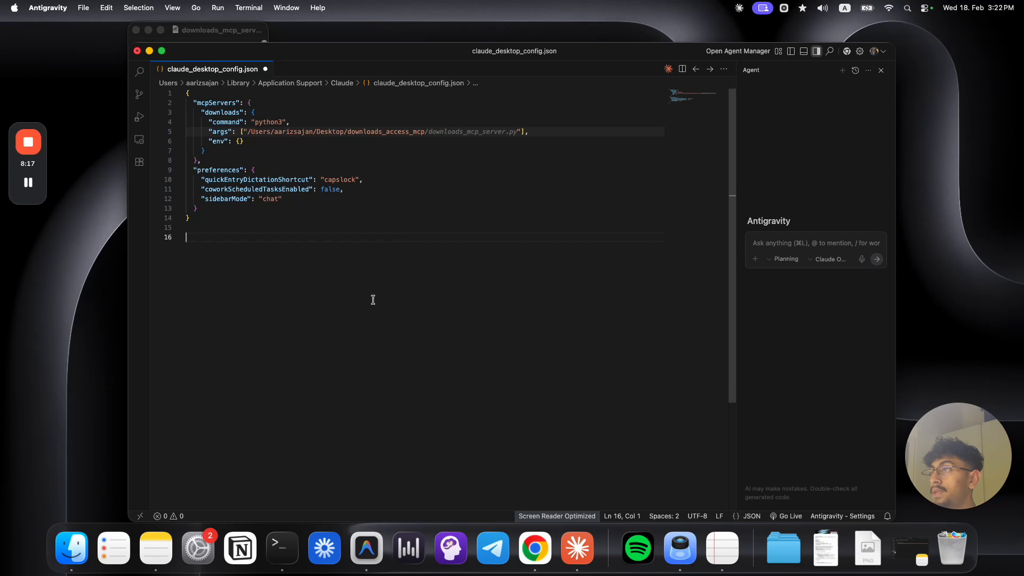
left_click(285, 123)
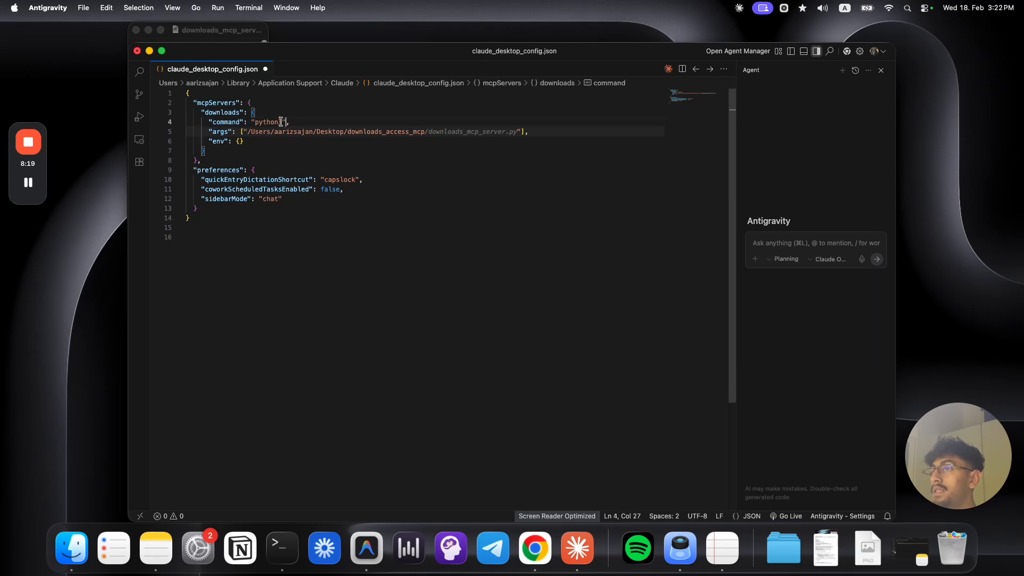
left_click(356, 208)
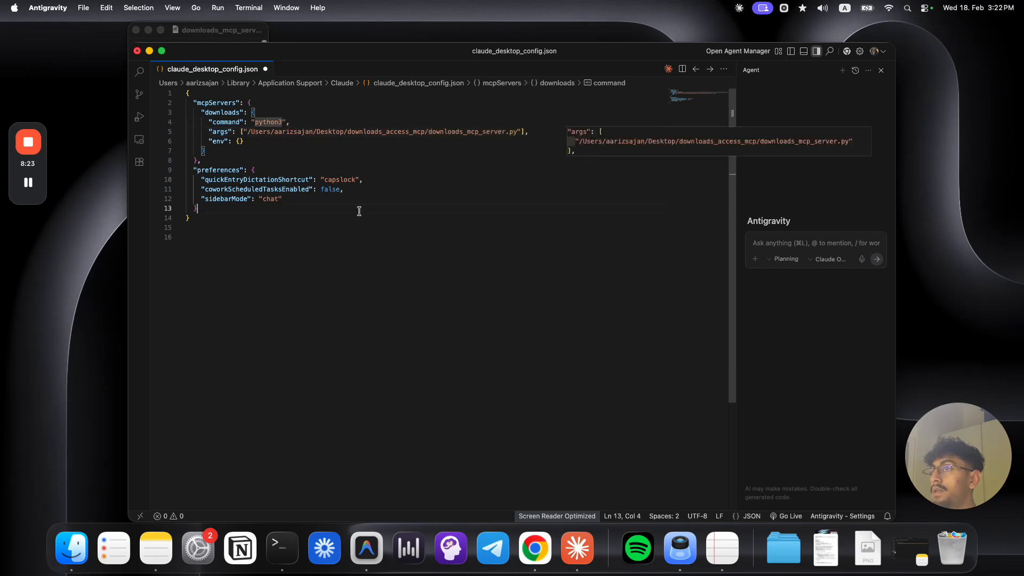
left_click(283, 122)
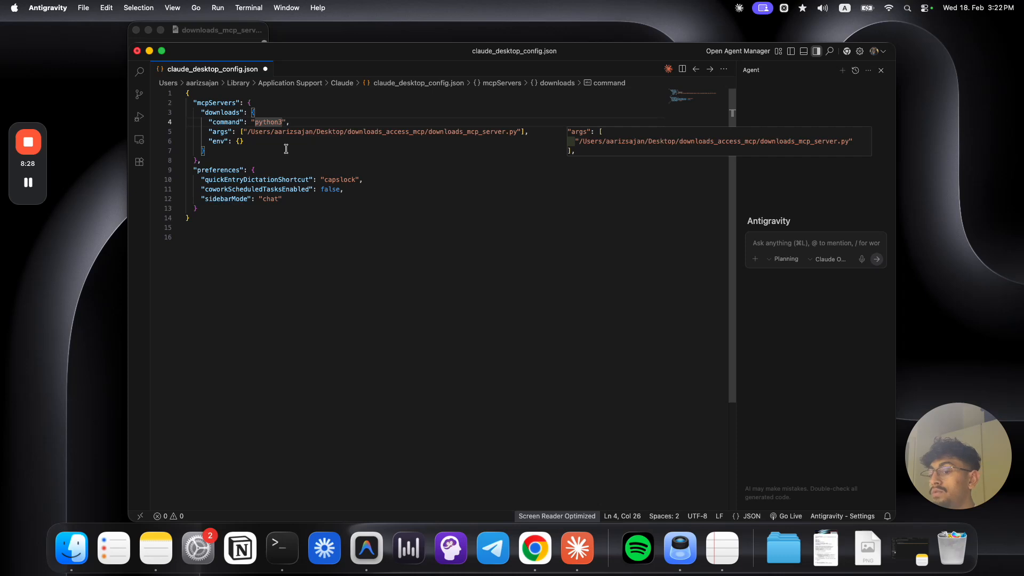
key("BackSpace")
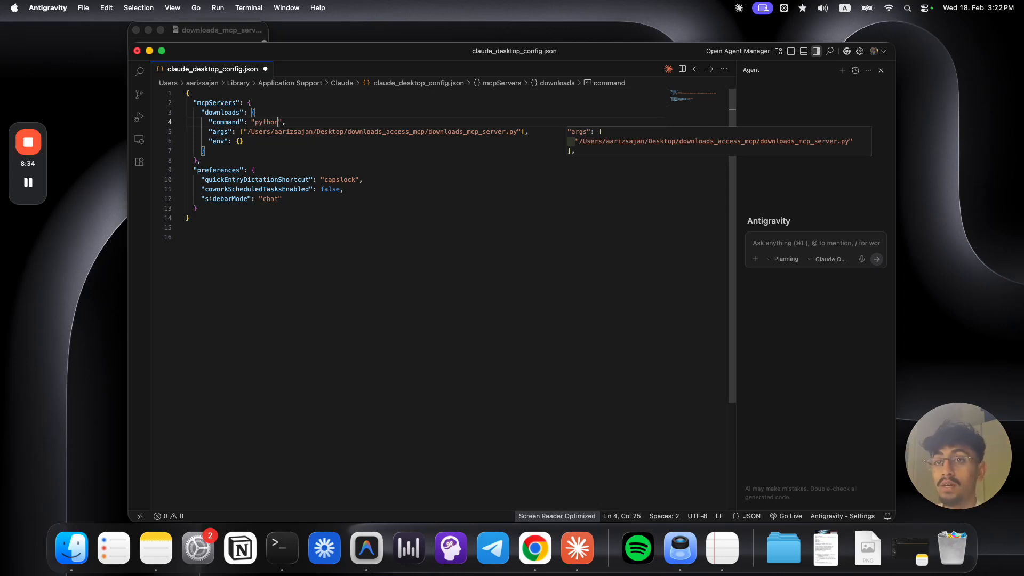
type("3")
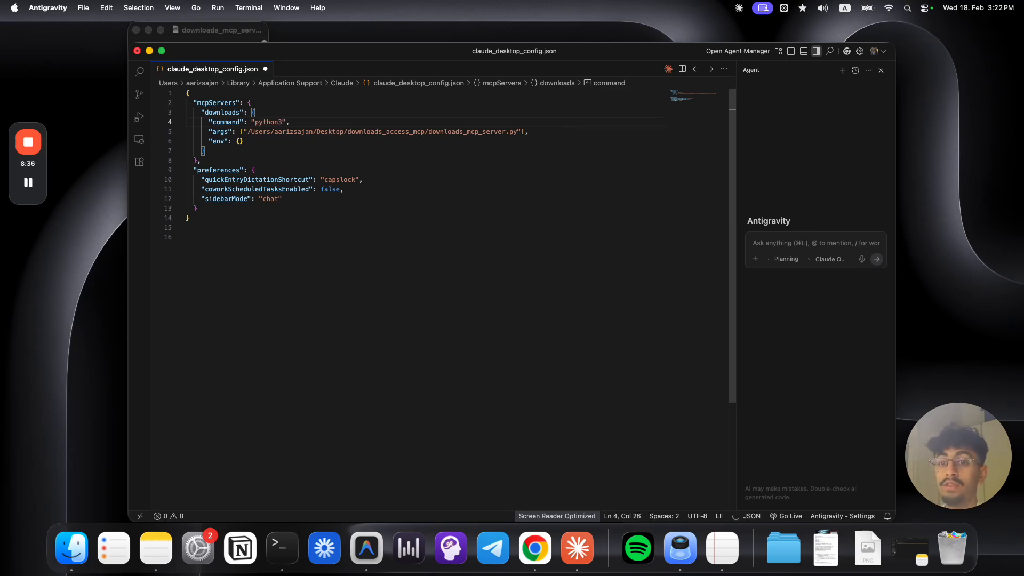
Step: Save the edited claude_desktop_config.json with python3 as the command for the downloads server
left_click(347, 160)
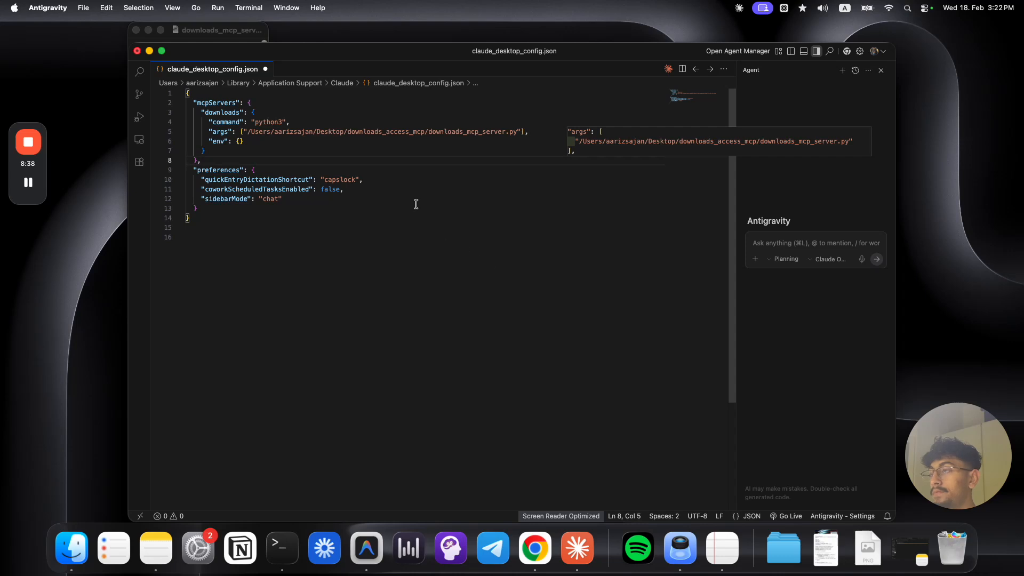
left_click(430, 217)
key("super+s")
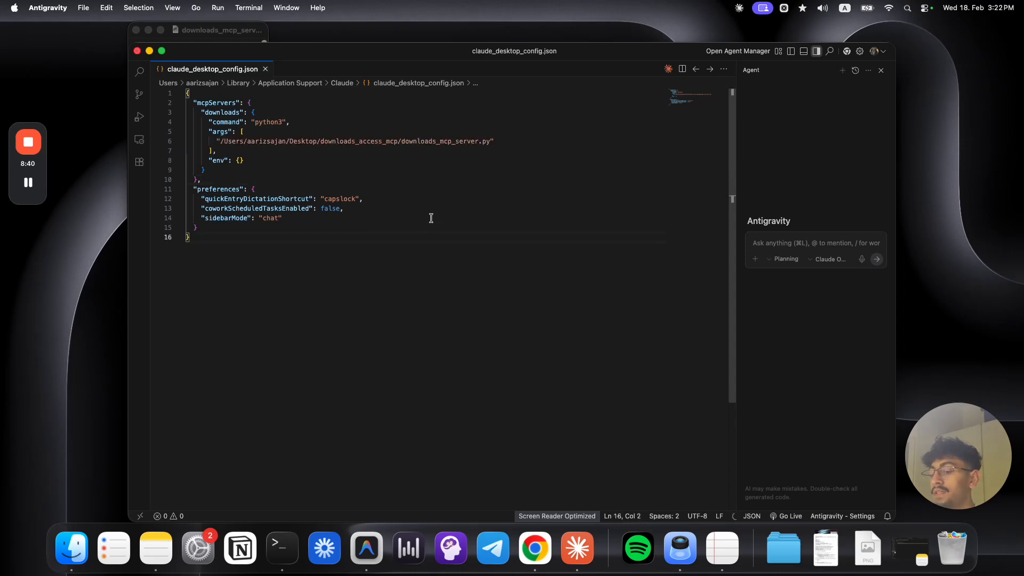
Step: Switch to Claude, show the sidebar and open the app's settings from the account options
key("super+Tab")
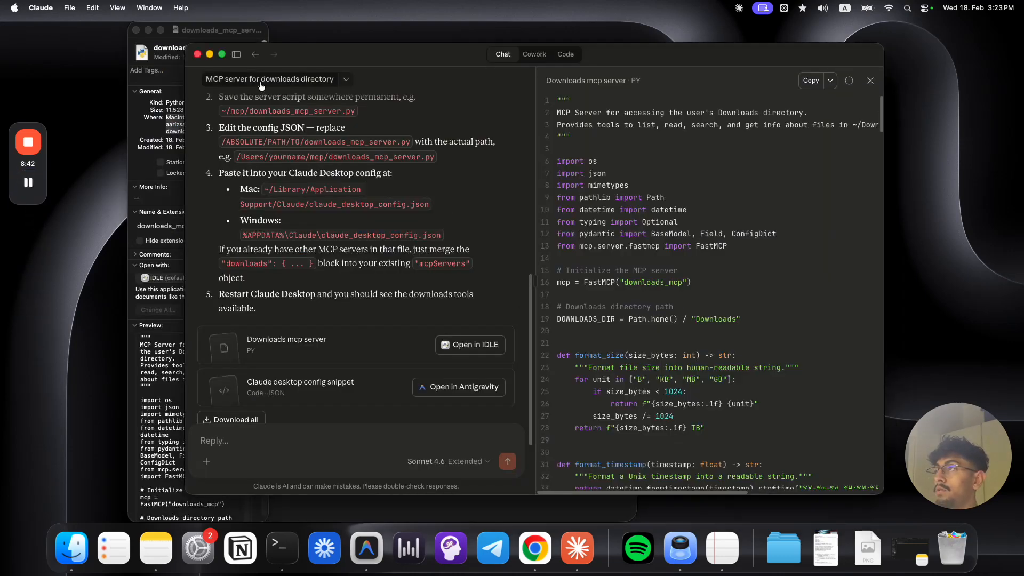
left_click(237, 54)
left_click(238, 469)
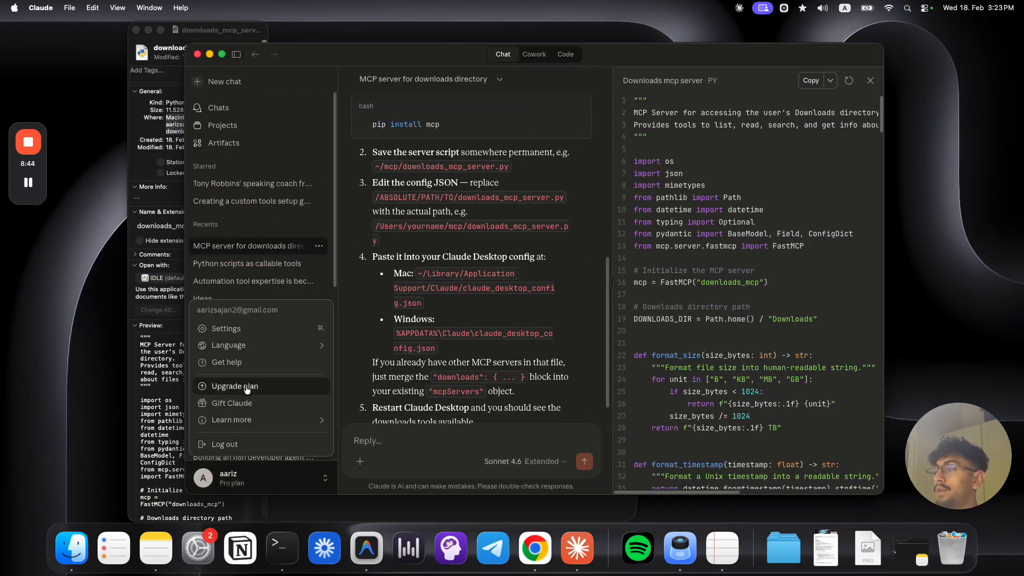
left_click(236, 332)
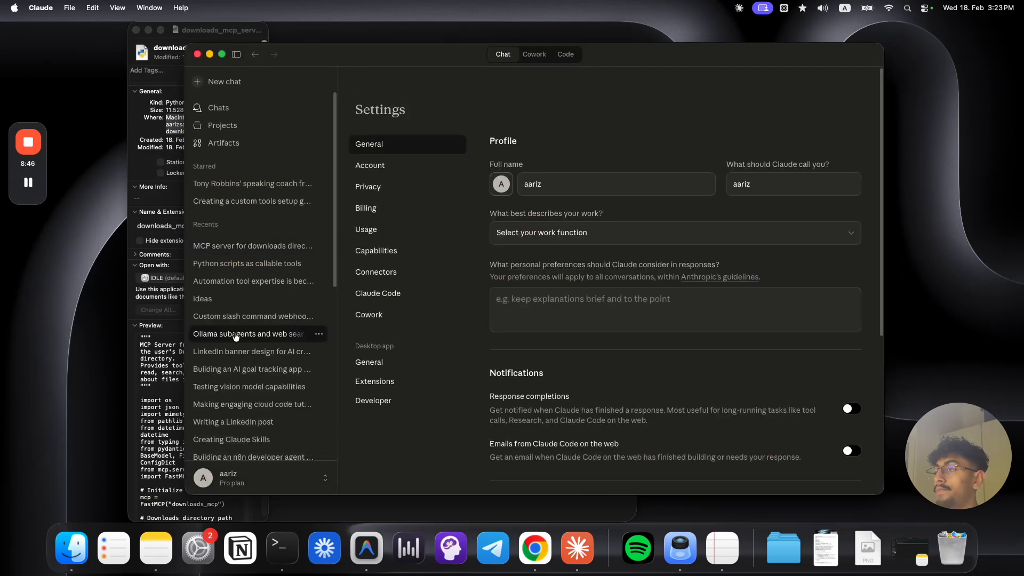
Step: Show the local MCP servers in the developer settings with the sidebar hidden
left_click(395, 403)
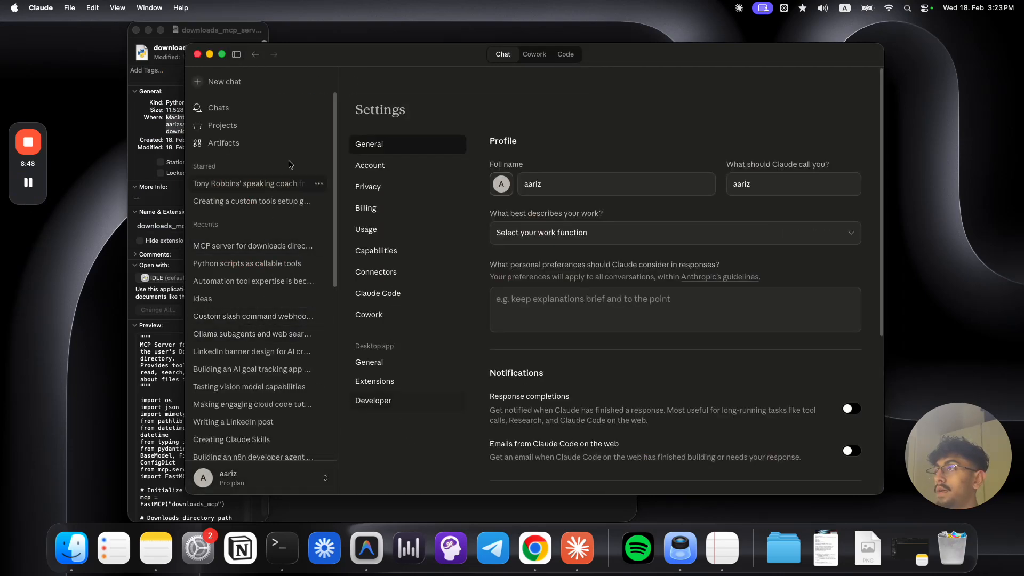
left_click(237, 57)
left_click_drag(468, 368, 466, 389)
left_click(495, 434)
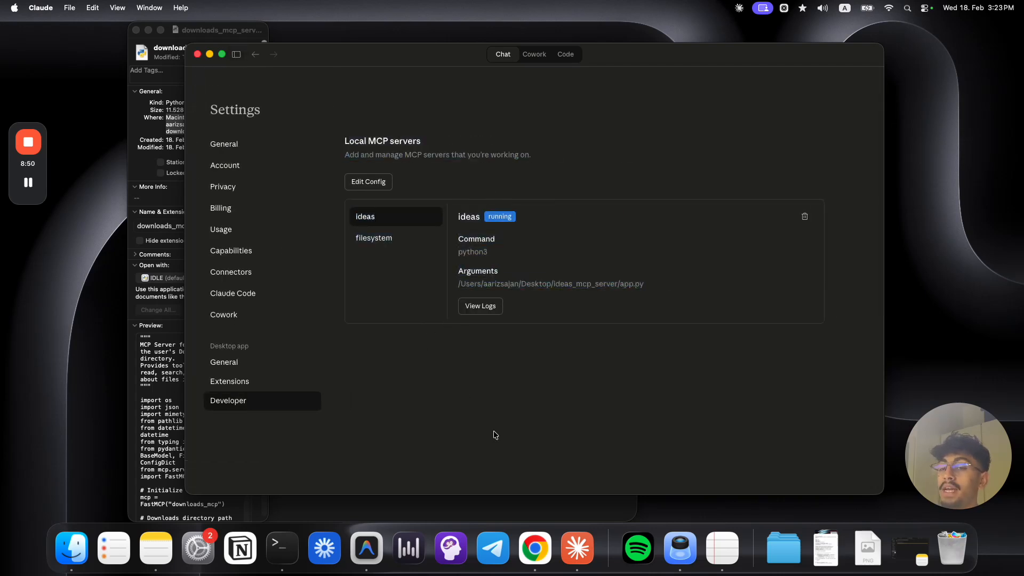
Step: Enter "whats in my downloads folder?" in the chat search, copy the text and send it as the message of a new chat
left_click(237, 54)
left_click(269, 108)
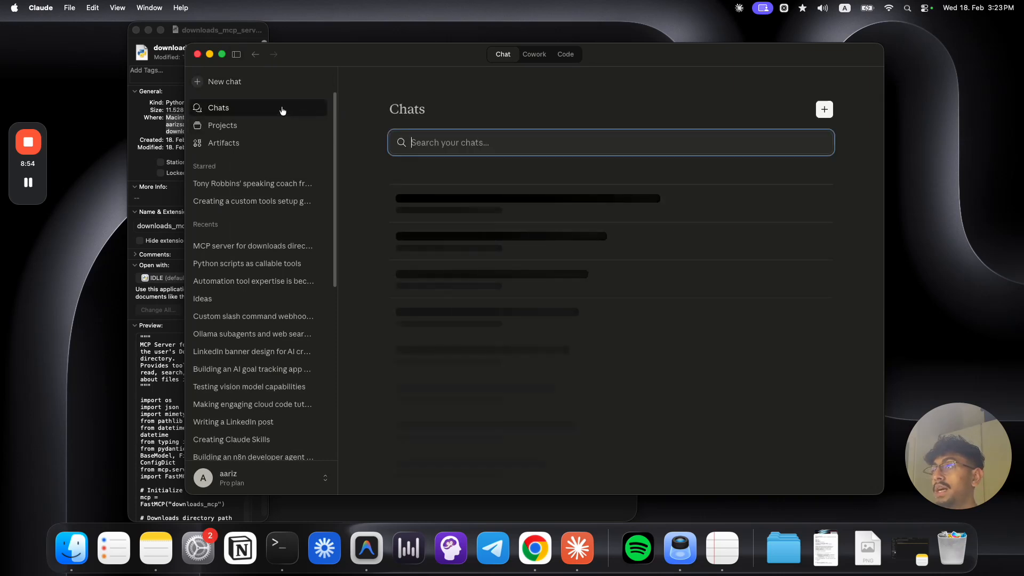
type("whats in my downloads")
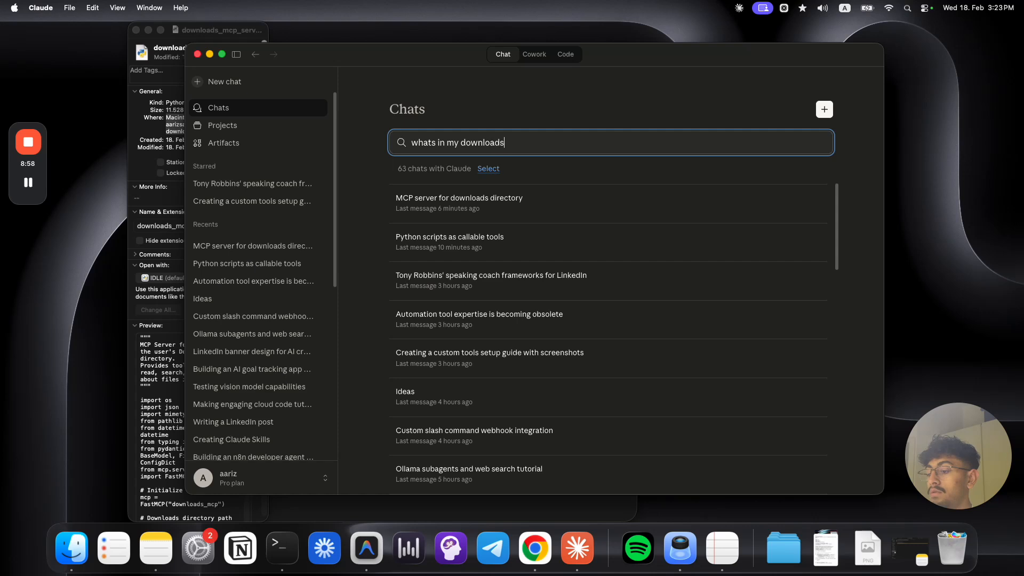
type(" folder?")
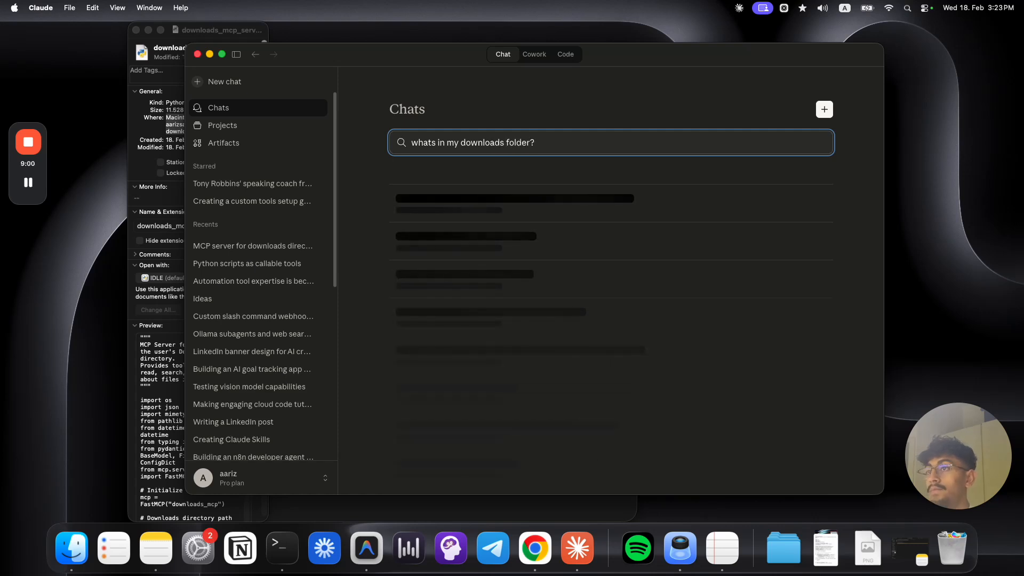
key("super+a")
key("super+c")
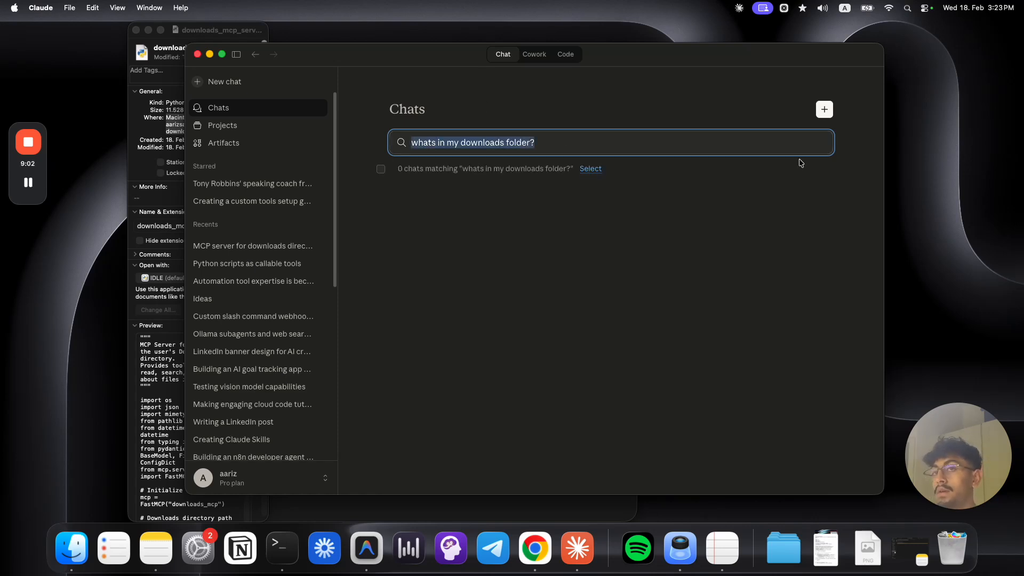
left_click(825, 110)
key("super+v")
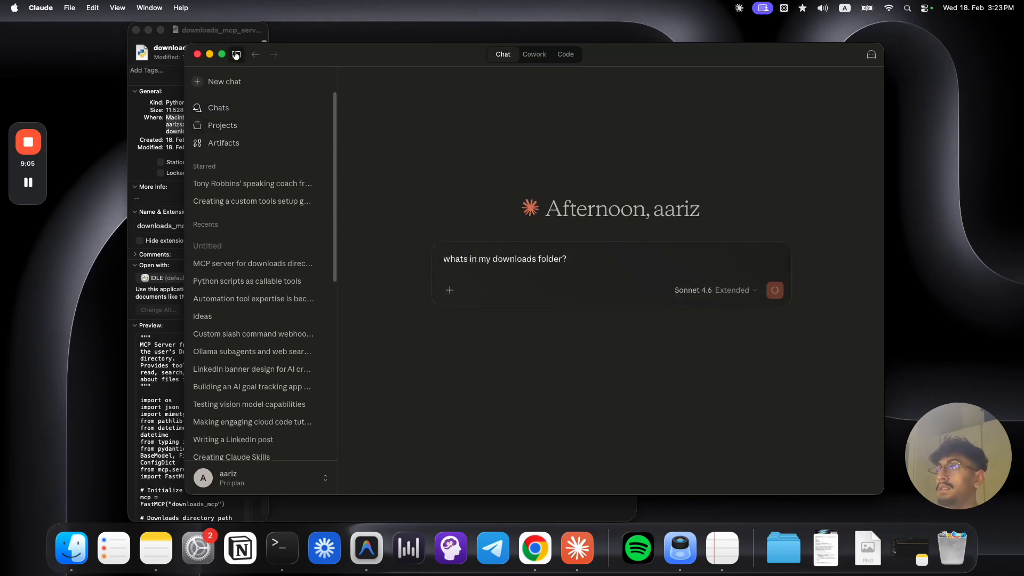
key("Return")
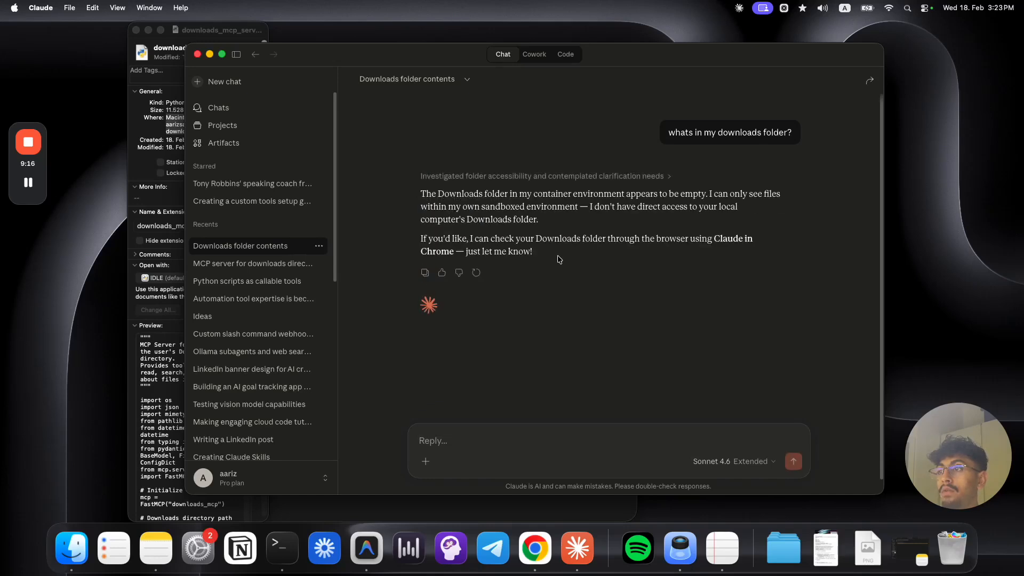
Step: Read Claude's reply about access to the Downloads folder, highlighting its key passages
left_click_drag(466, 204, 728, 219)
left_click(687, 281)
left_click_drag(561, 238, 722, 240)
left_click(616, 320)
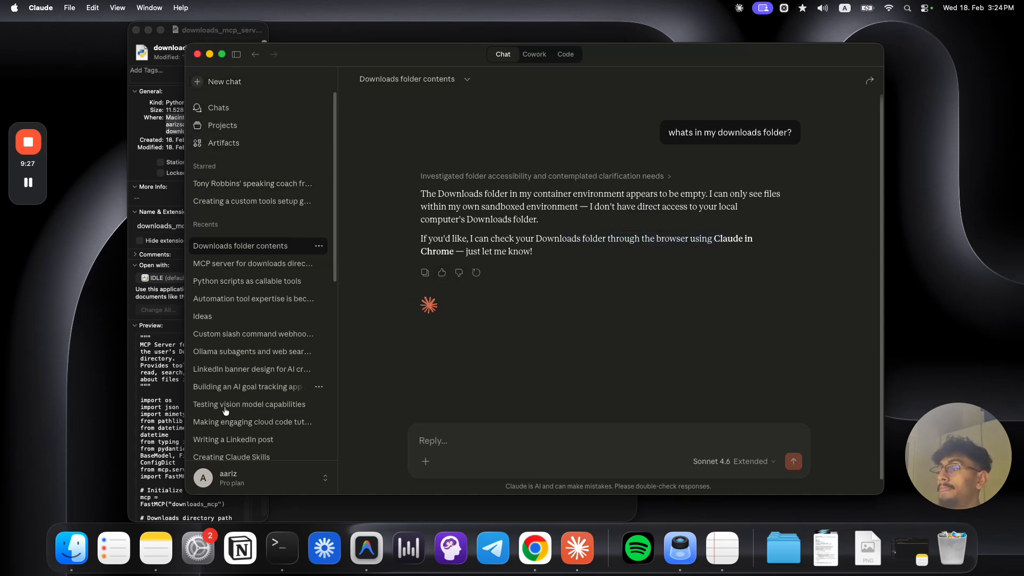
Step: Open the account's settings again and check the list of local MCP servers in the developer section
left_click(229, 477)
left_click(247, 328)
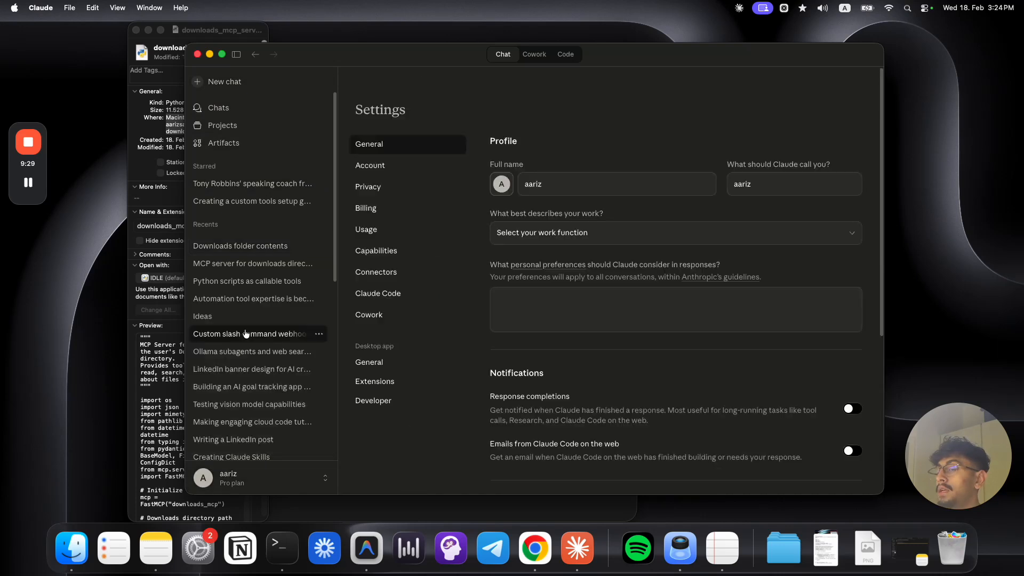
left_click(374, 405)
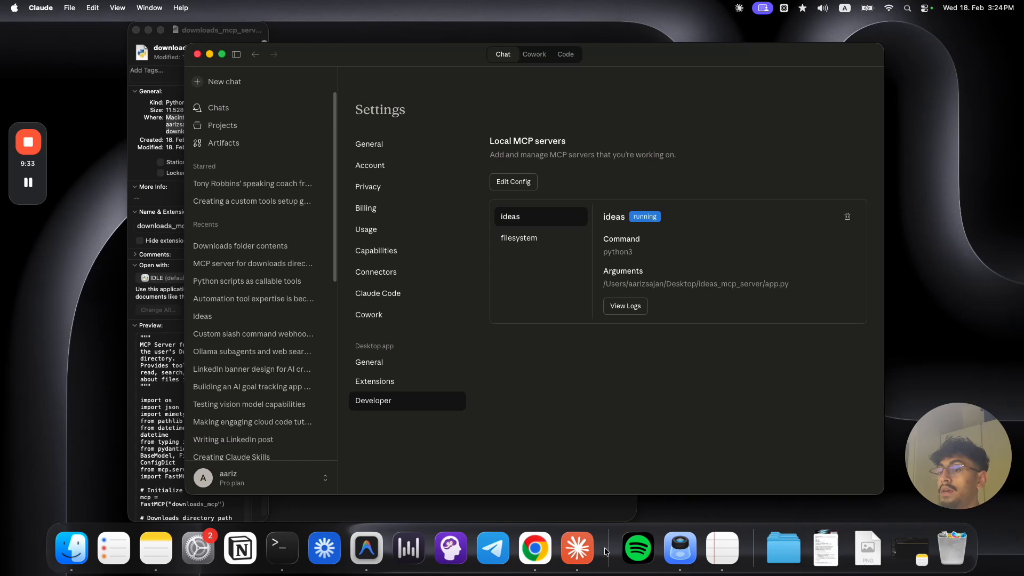
Step: Restart Claude, closing the file info window and the downloads_access_mcp folder window before relaunching it
right_click(577, 549)
left_click(586, 502)
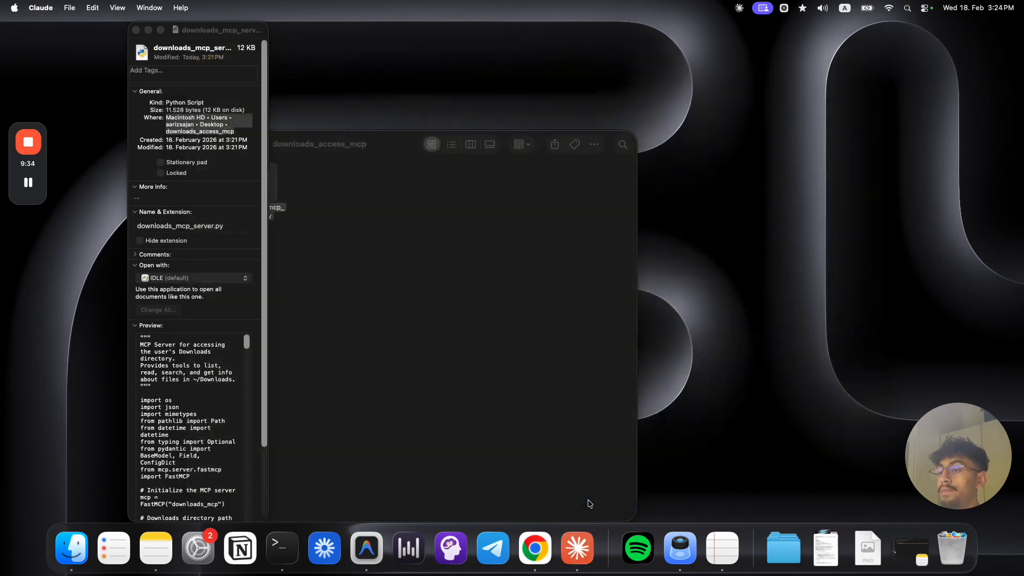
left_click(137, 30)
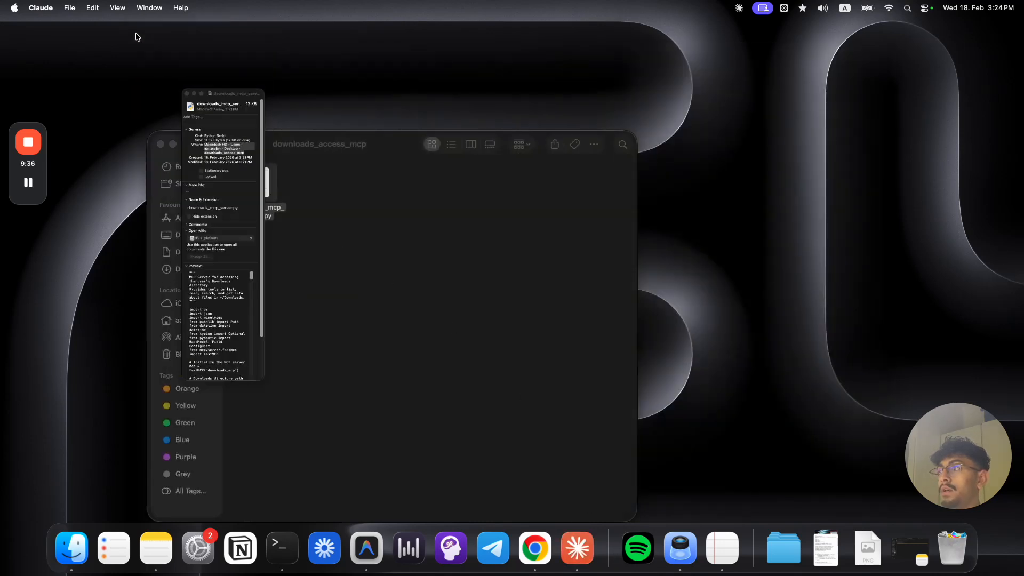
left_click(156, 143)
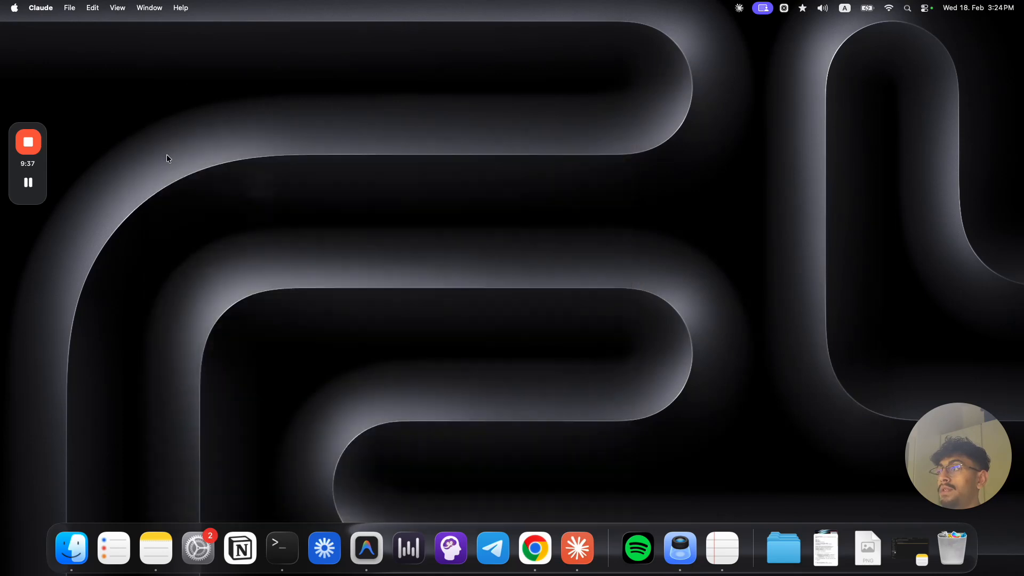
left_click(578, 547)
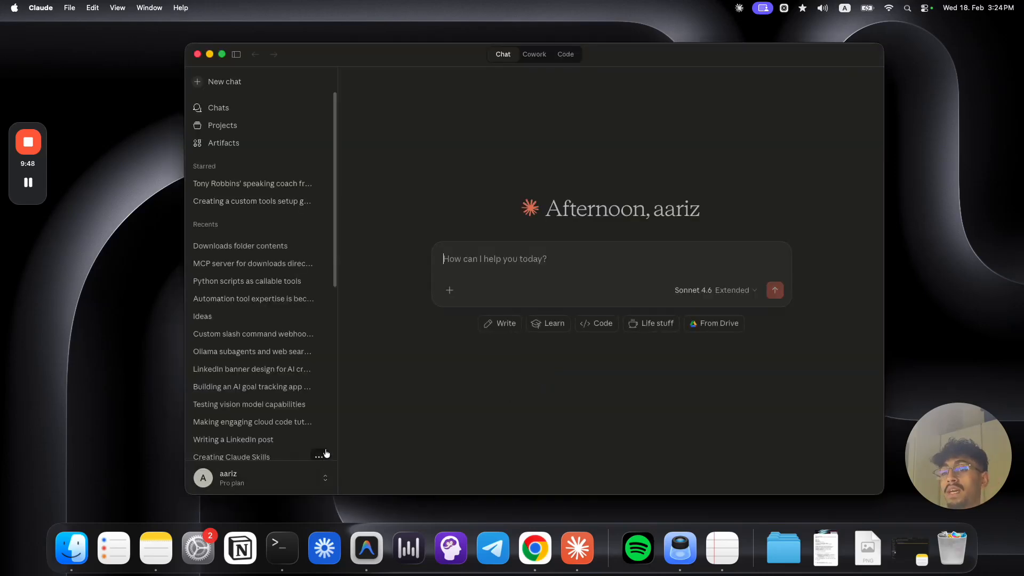
Step: Open the developer settings and view the details of the downloads MCP server
left_click(229, 477)
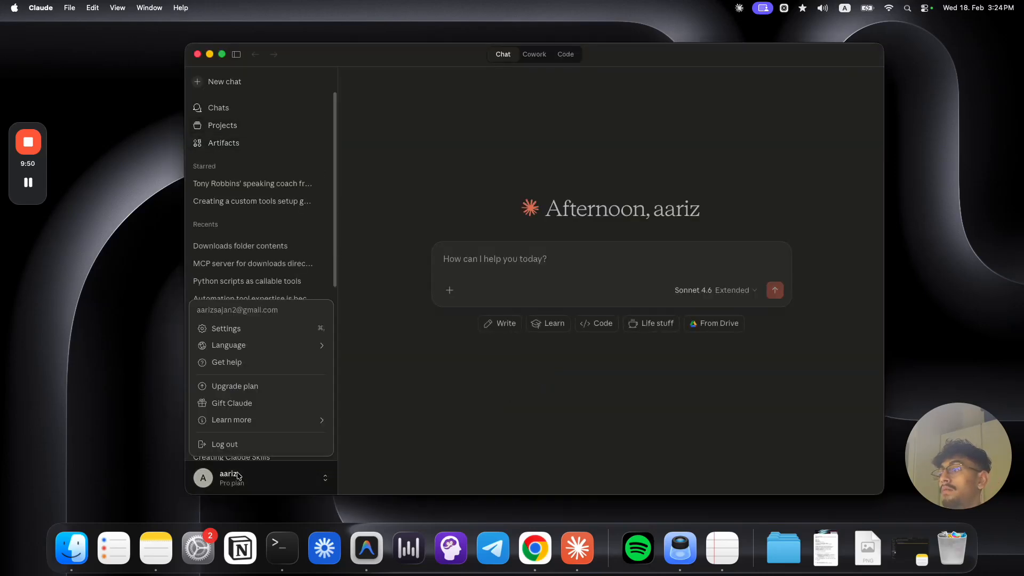
left_click(227, 328)
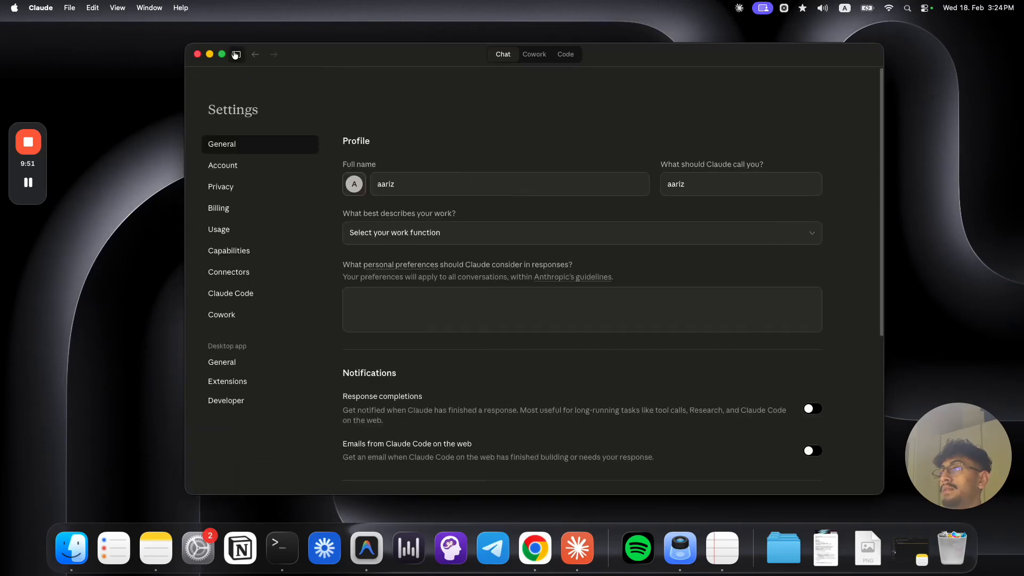
left_click(228, 399)
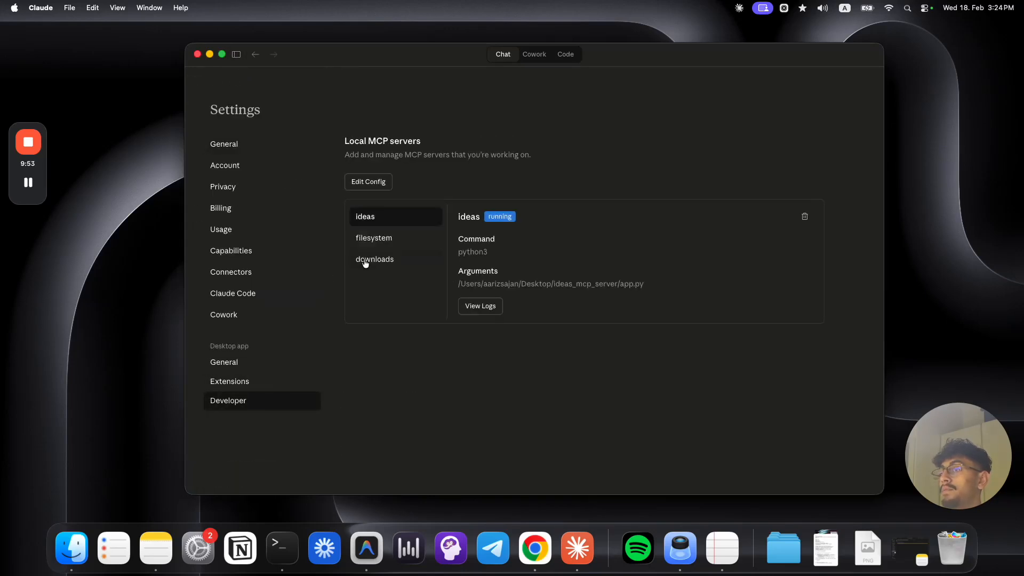
left_click(399, 266)
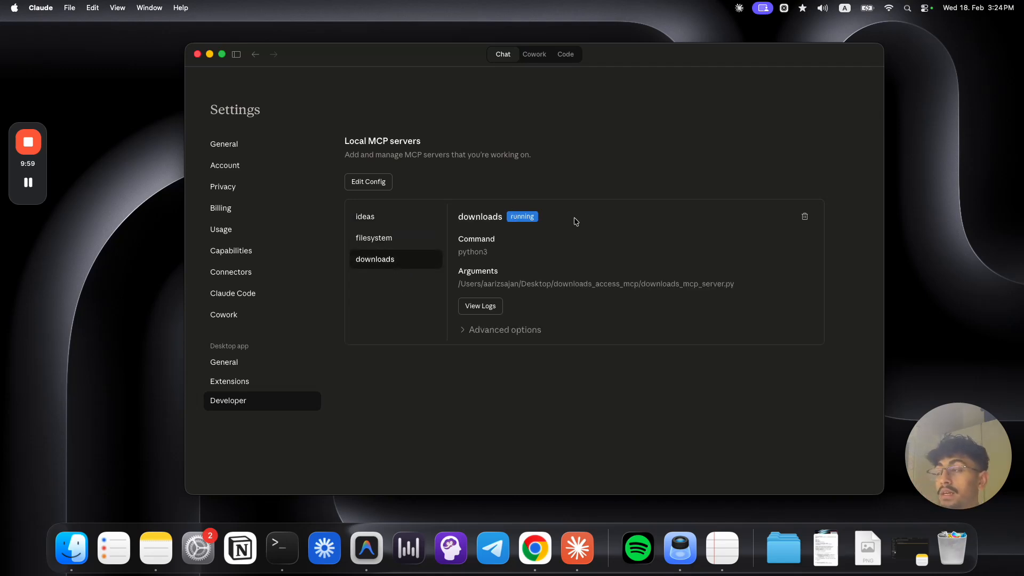
Step: Reopen the Downloads folder contents chat and send "okay try again, call the downloads mcp"
left_click(237, 54)
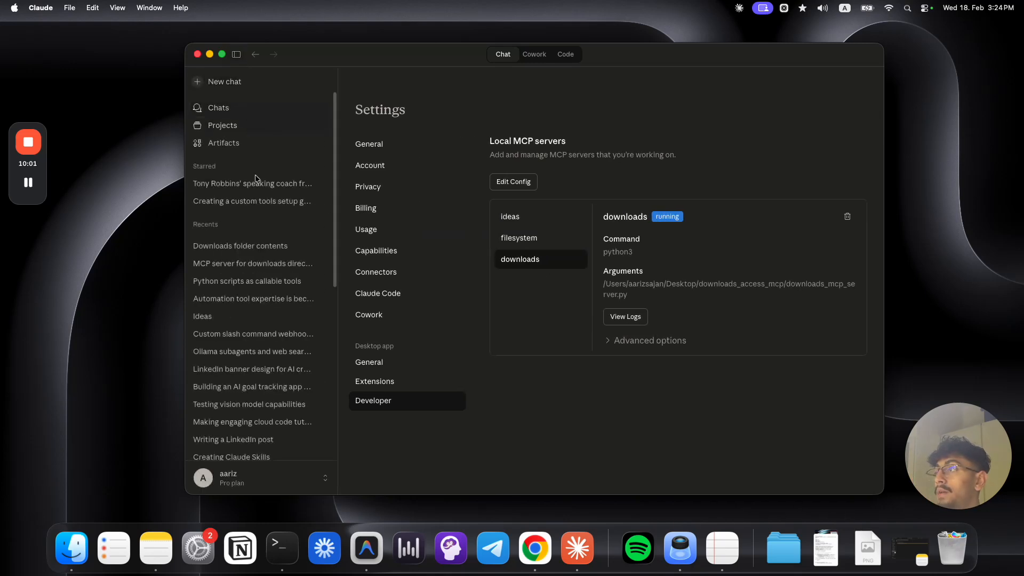
left_click(258, 245)
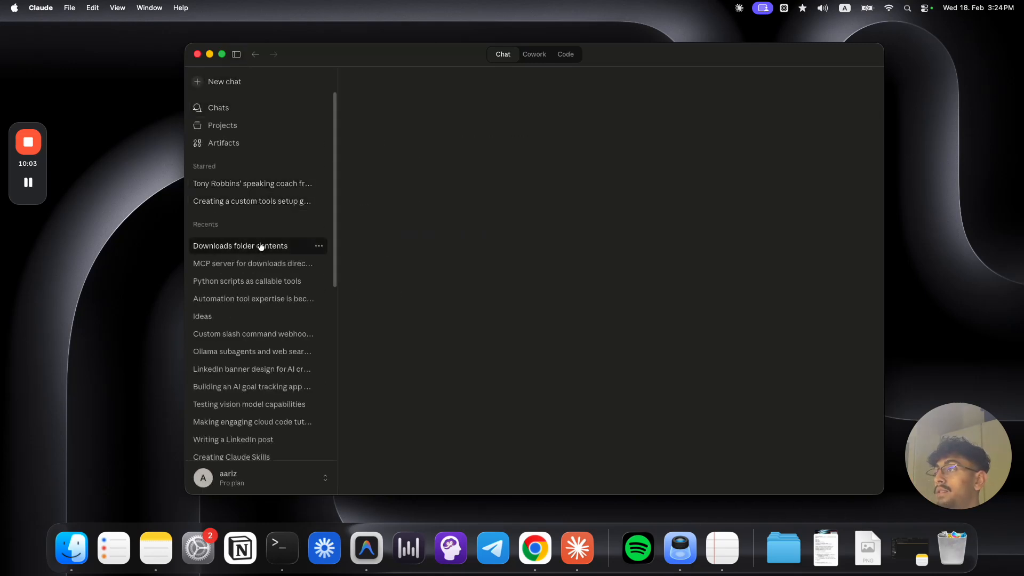
left_click(231, 59)
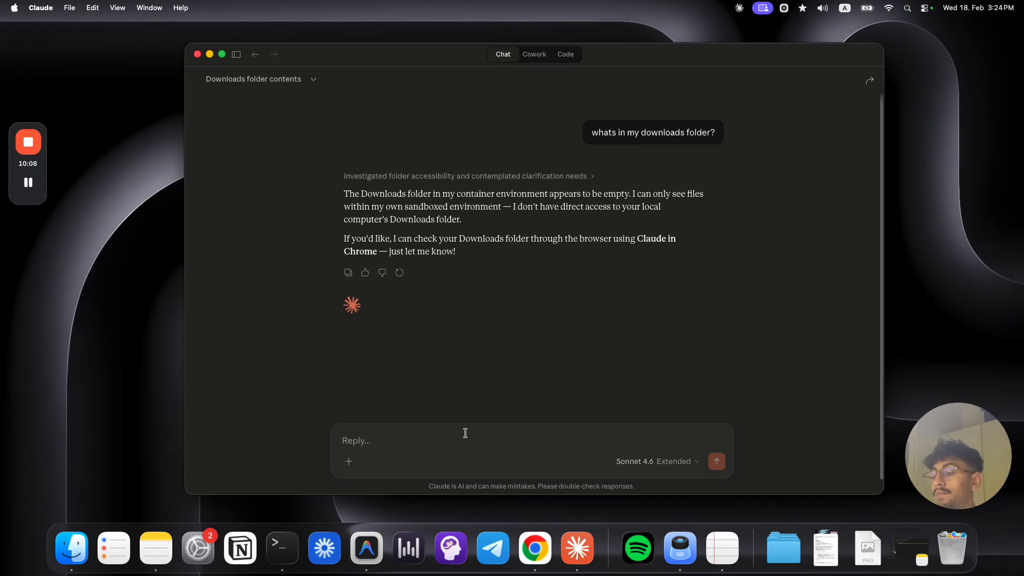
type("oads mcp")
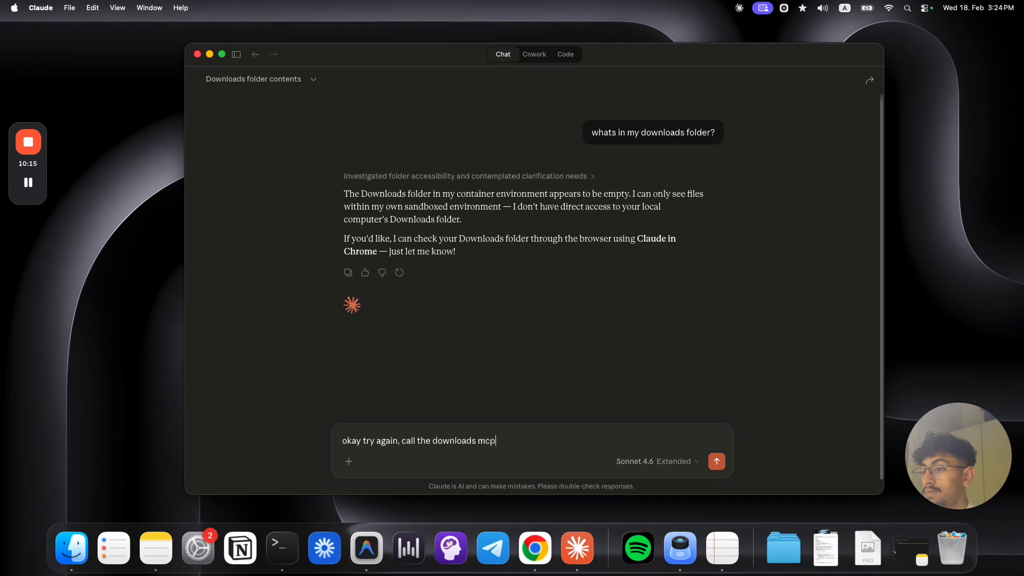
key("Return")
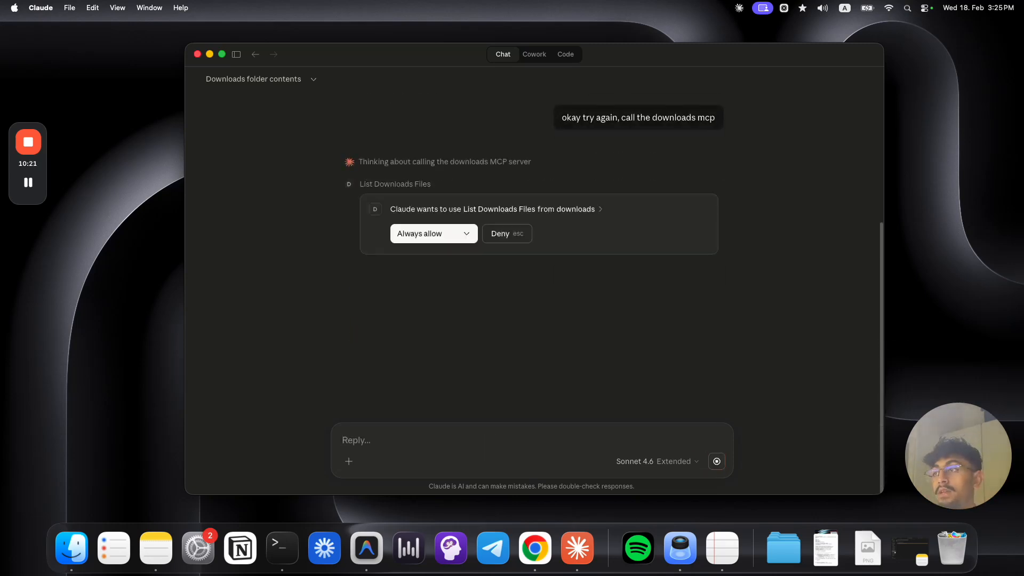
Step: Always allow the List Downloads Files tool and grant python3.12 access to the Downloads folder
left_click(459, 234)
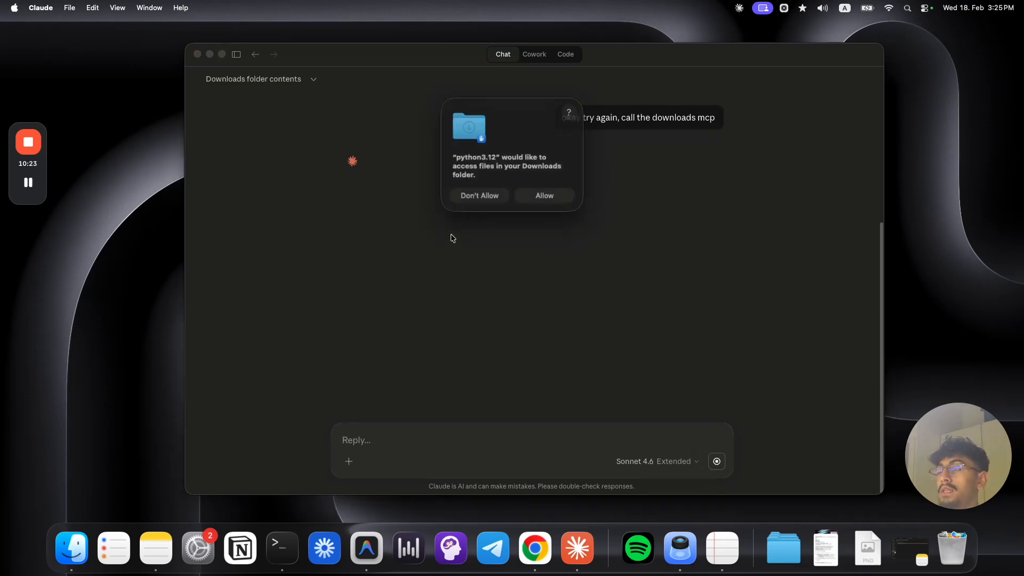
left_click(543, 192)
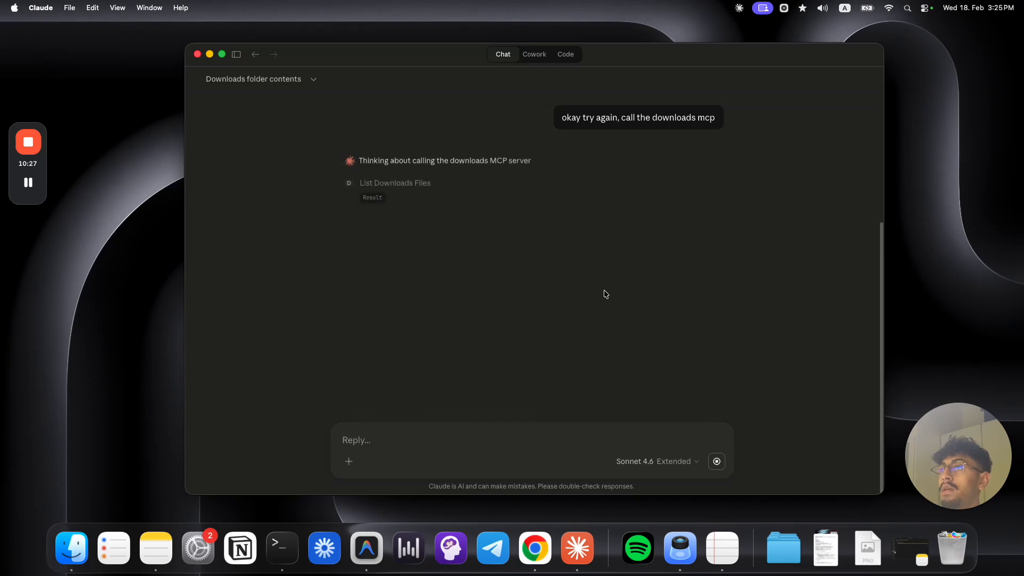
left_click_drag(350, 180, 674, 187)
left_click(442, 223)
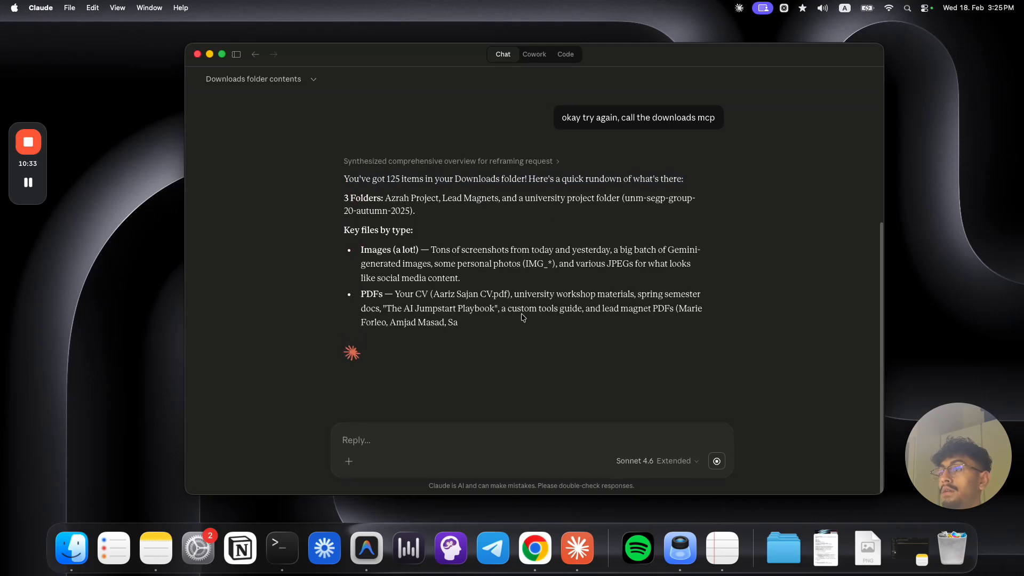
Step: Review the new reply's overview of the Downloads folder and compare it with the first answer in the chat
left_click_drag(451, 250, 528, 263)
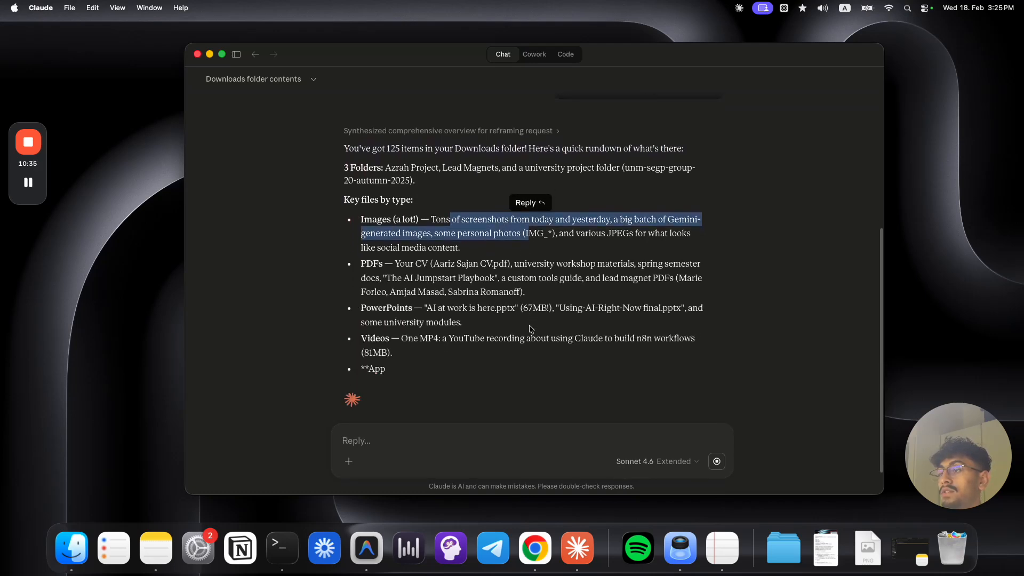
left_click(423, 273)
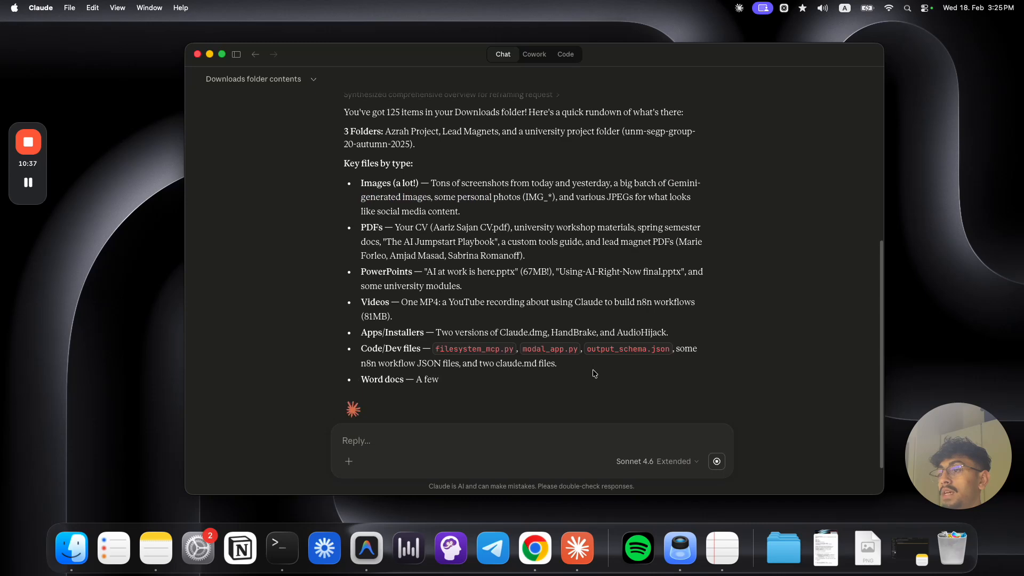
scroll(579, 363, "up", 10)
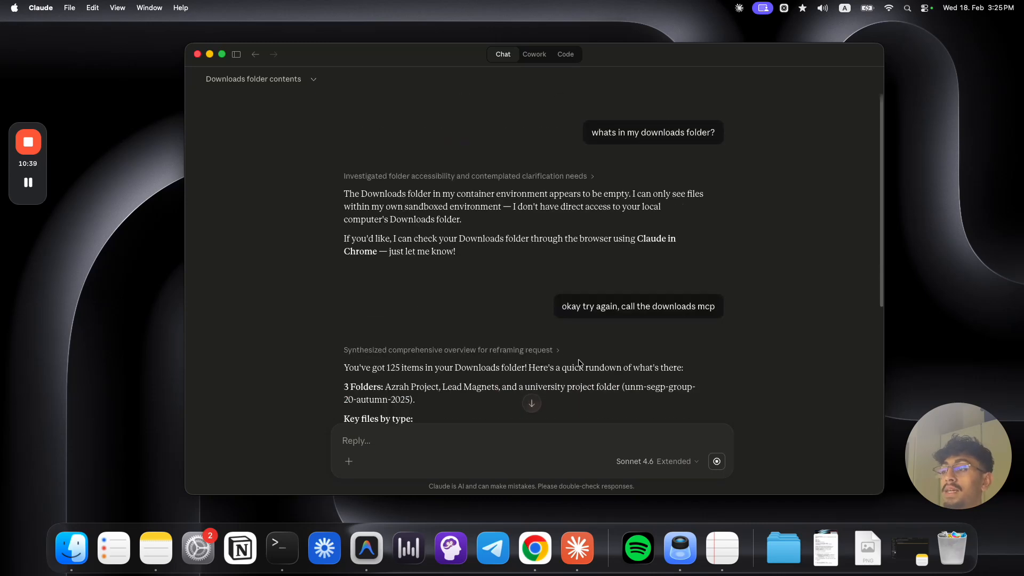
scroll(579, 363, "down", 10)
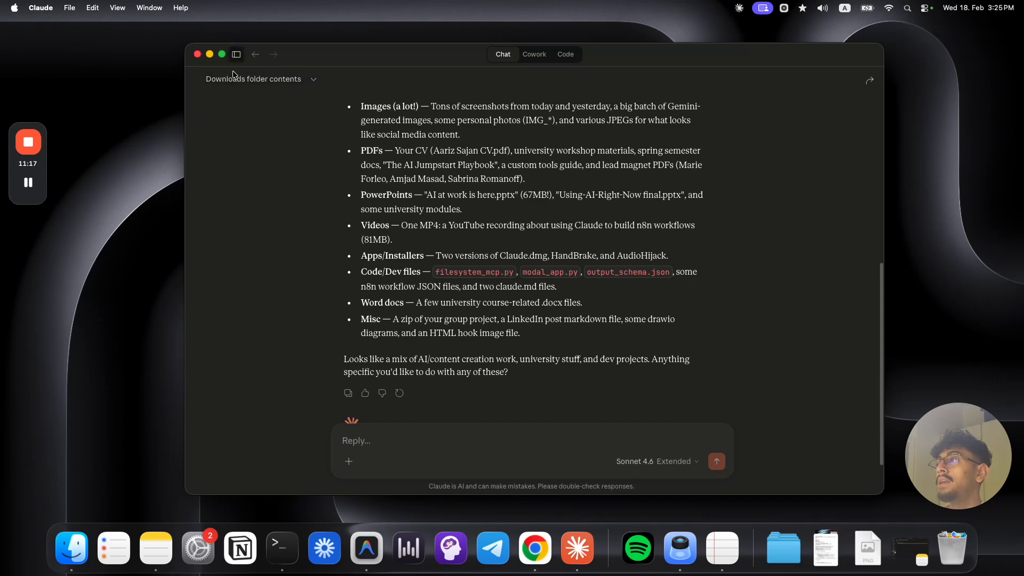
Step: Return to the developer settings and view the ideas, filesystem and downloads servers in turn, ending on downloads
left_click(236, 54)
left_click(229, 476)
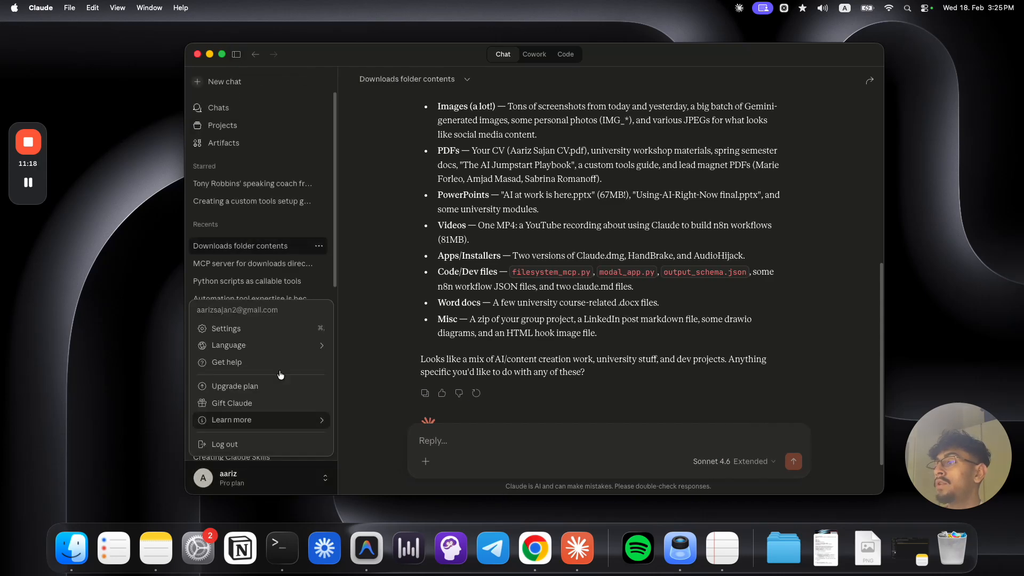
left_click(262, 331)
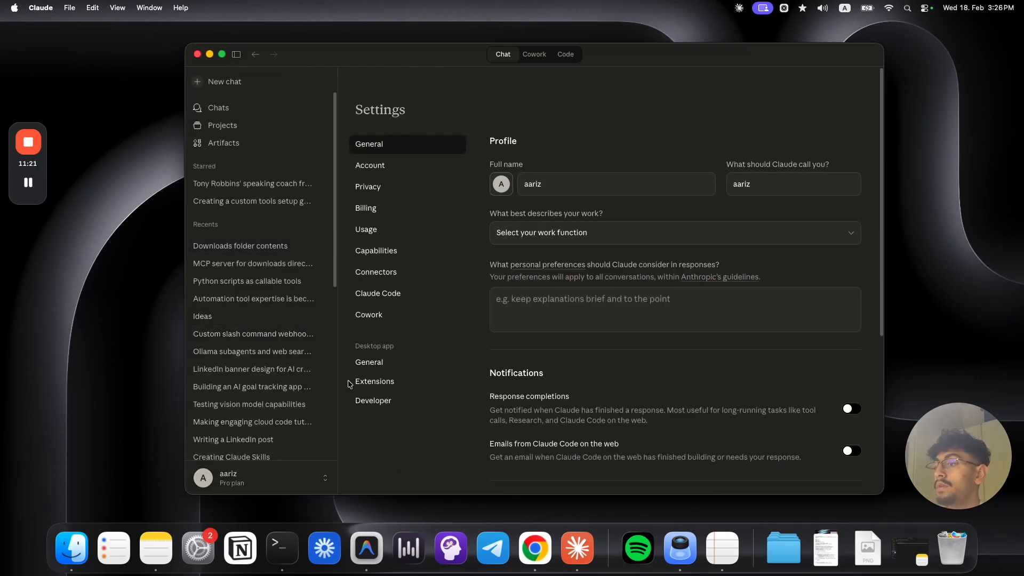
left_click(376, 403)
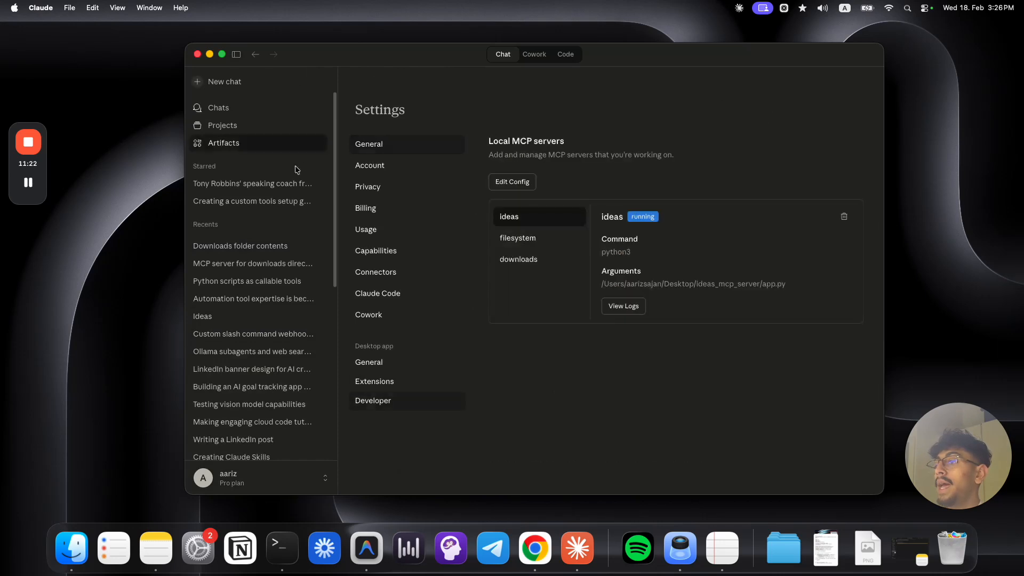
left_click(533, 236)
left_click(530, 259)
left_click(532, 218)
left_click(534, 238)
left_click(540, 259)
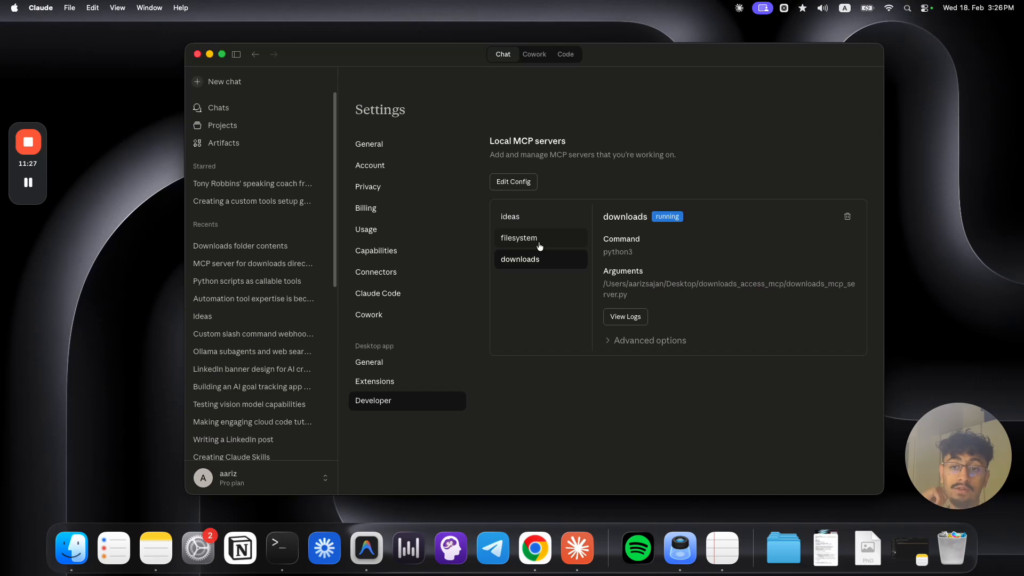
Step: Reopen the Downloads folder contents chat with the sidebar hidden and go to the latest overview of the folder's files
left_click(237, 53)
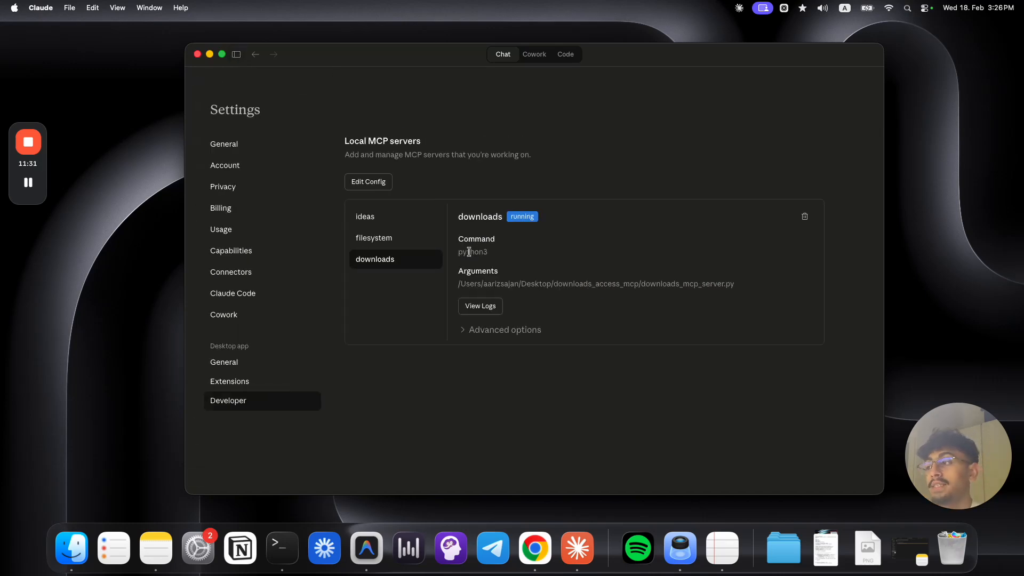
left_click(236, 53)
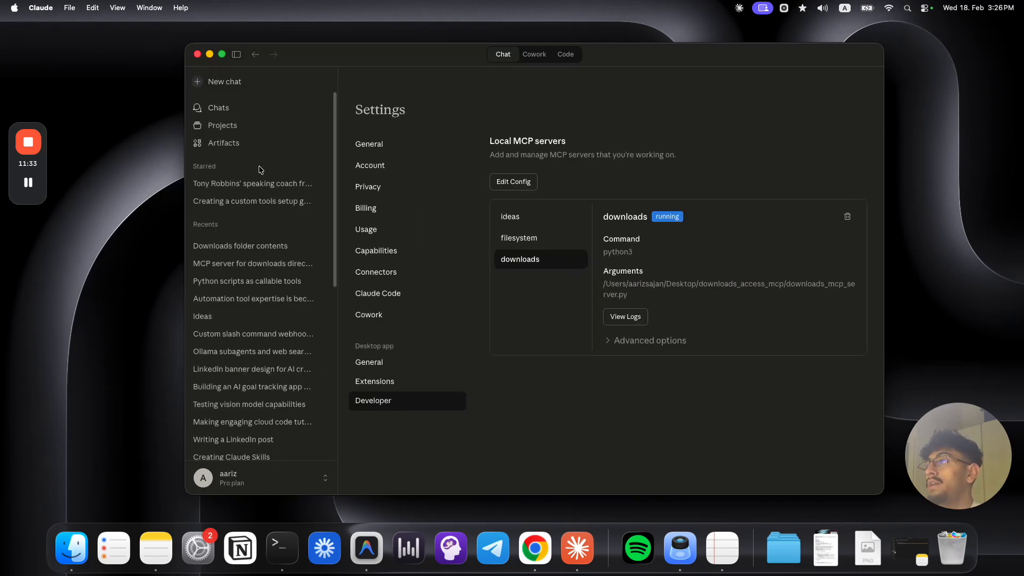
left_click(269, 245)
left_click(236, 54)
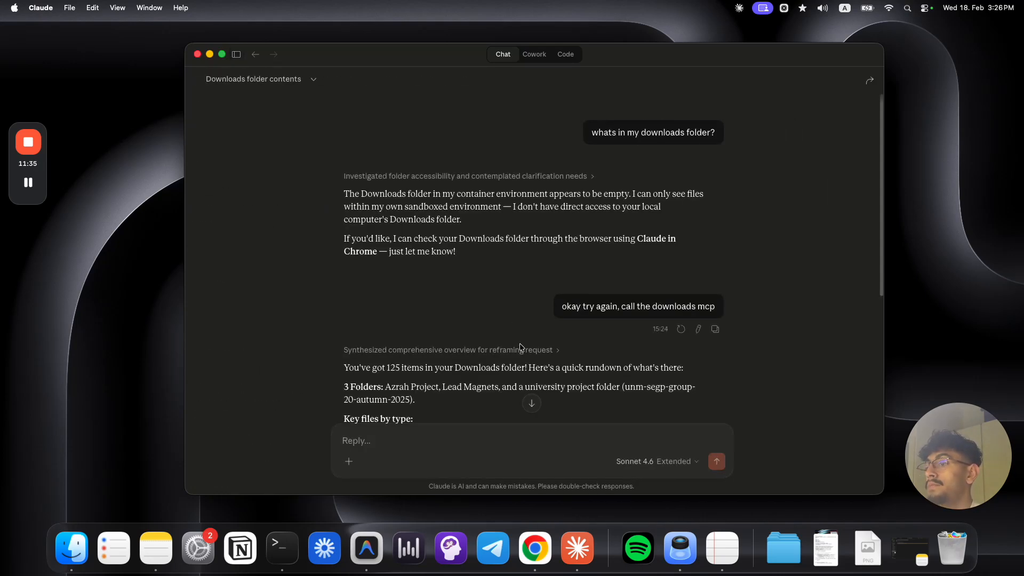
left_click(531, 404)
scroll(513, 347, "up", 5)
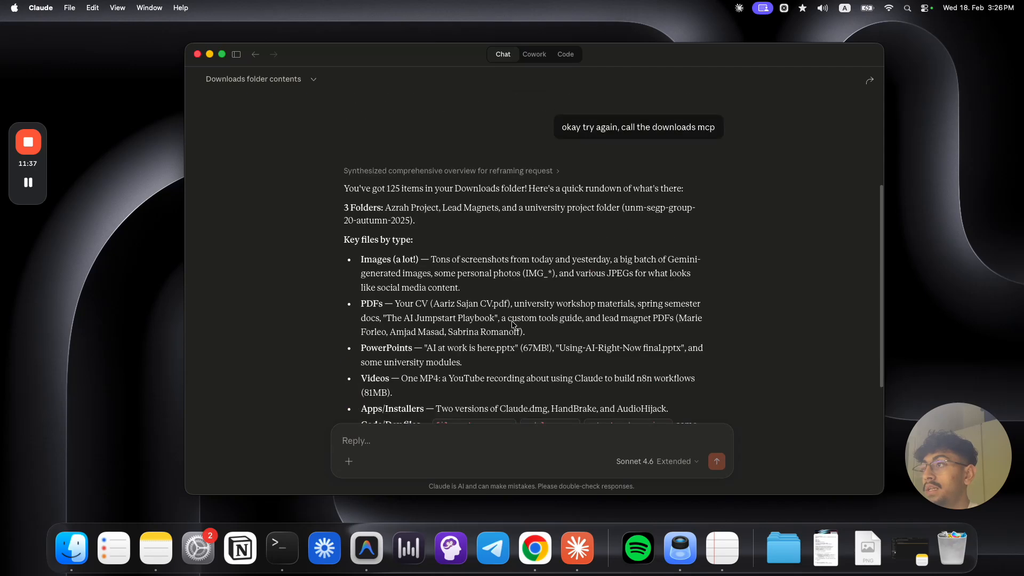
Step: Send the message "can you put all those images into a folder called images" in the chat
type("can")
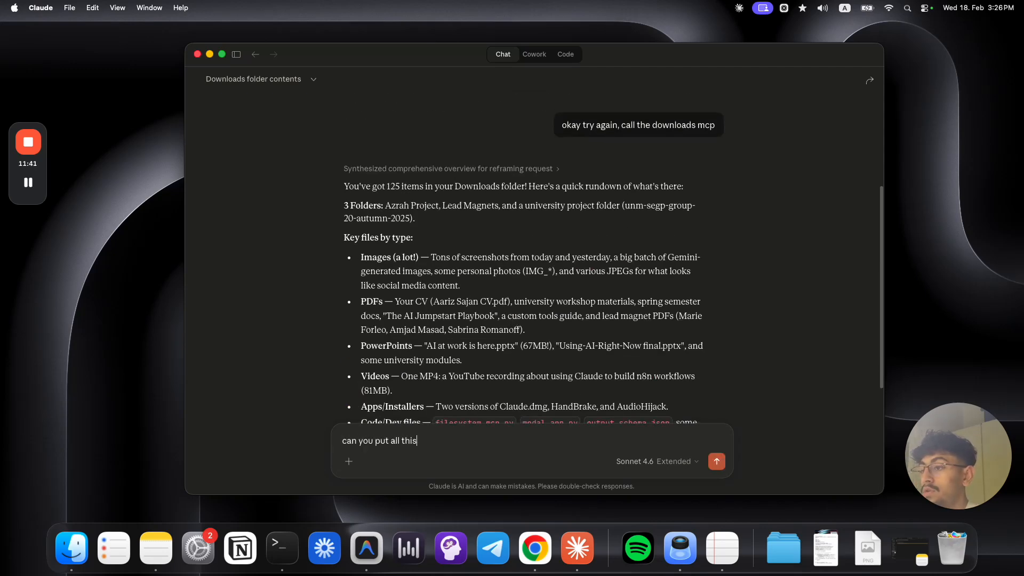
type(" you put all those images in")
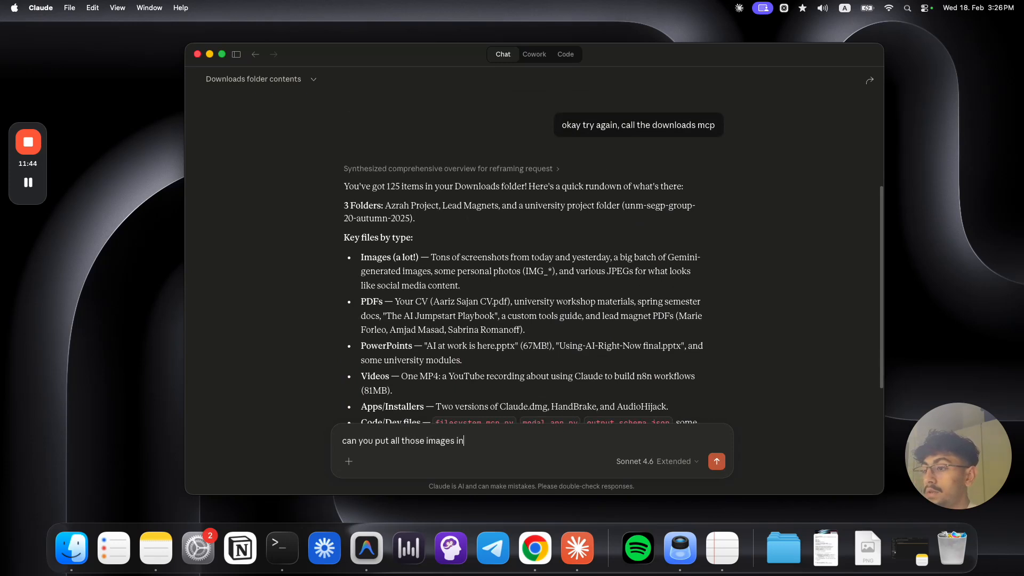
type("to a folder called images")
key("Return")
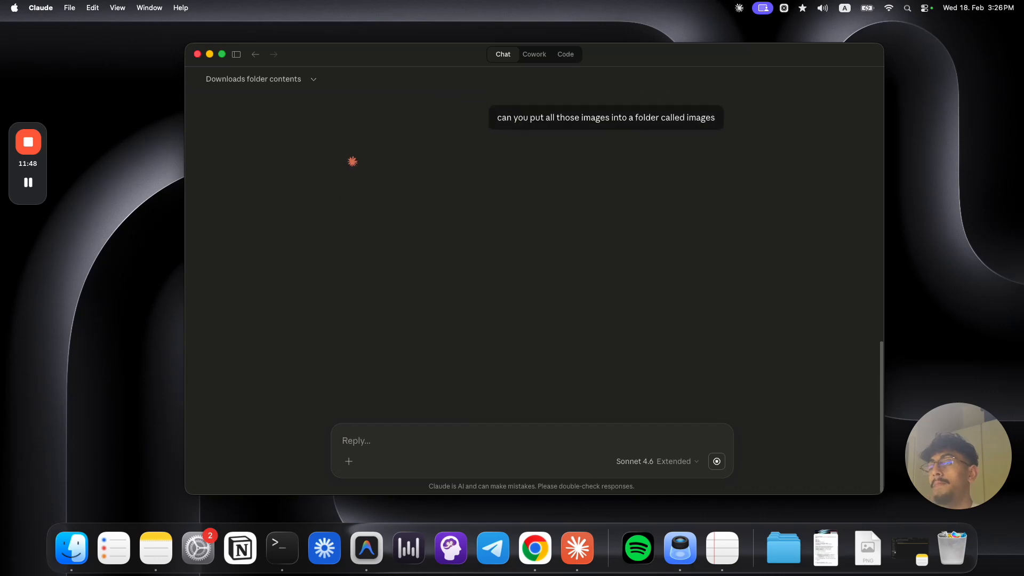
Step: Open the Downloads folder in Finder and arrange its window and the Claude window so both can be seen
left_click(794, 559)
left_click(821, 547)
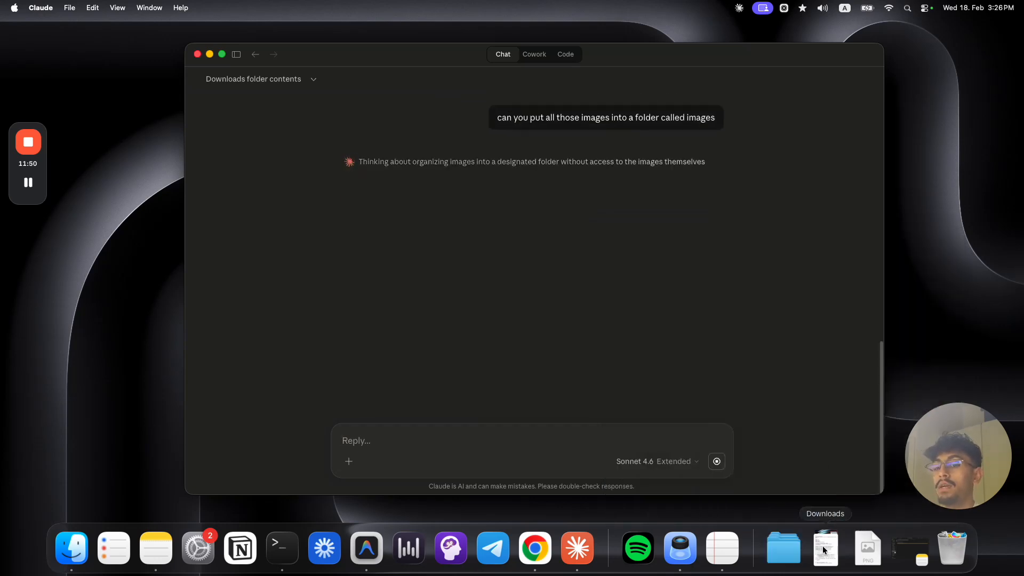
left_click(822, 546)
left_click(874, 166)
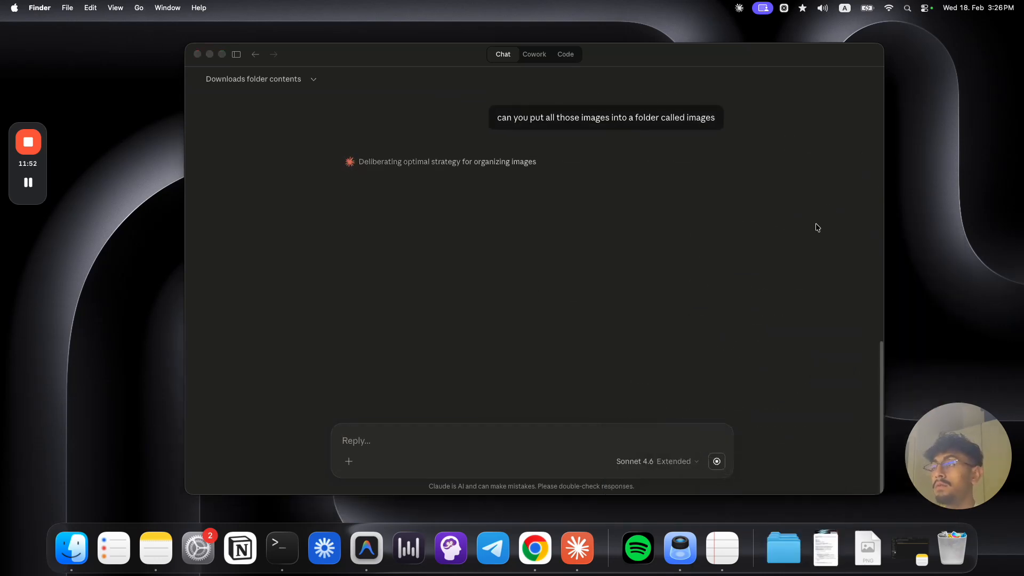
left_click_drag(594, 151, 413, 273)
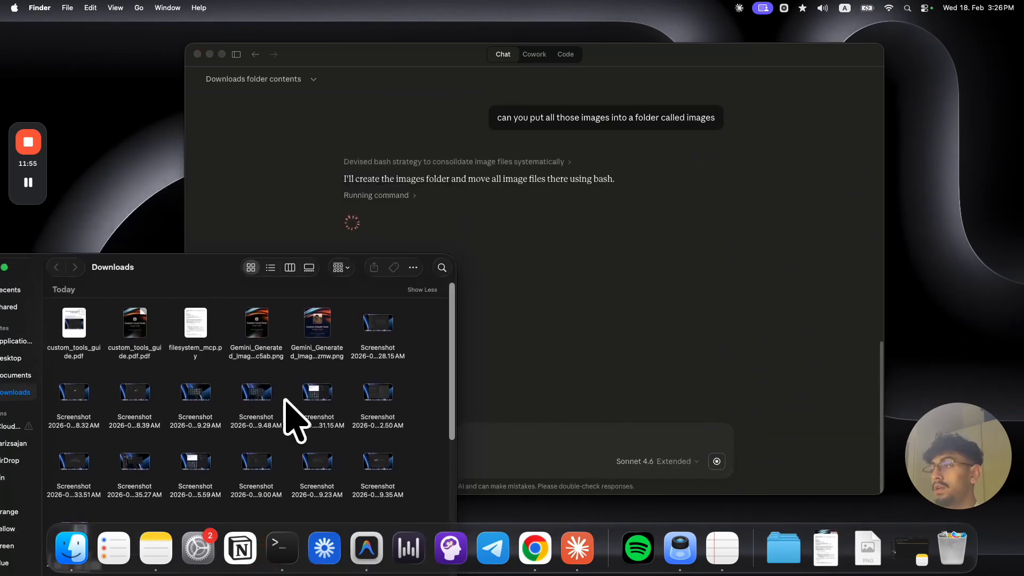
left_click(638, 291)
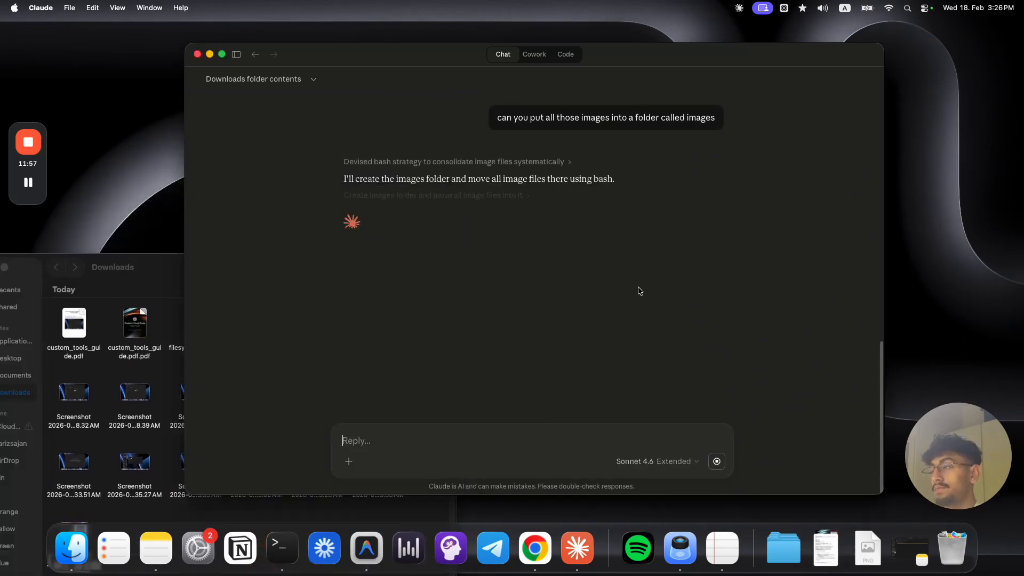
left_click_drag(356, 58, 496, 34)
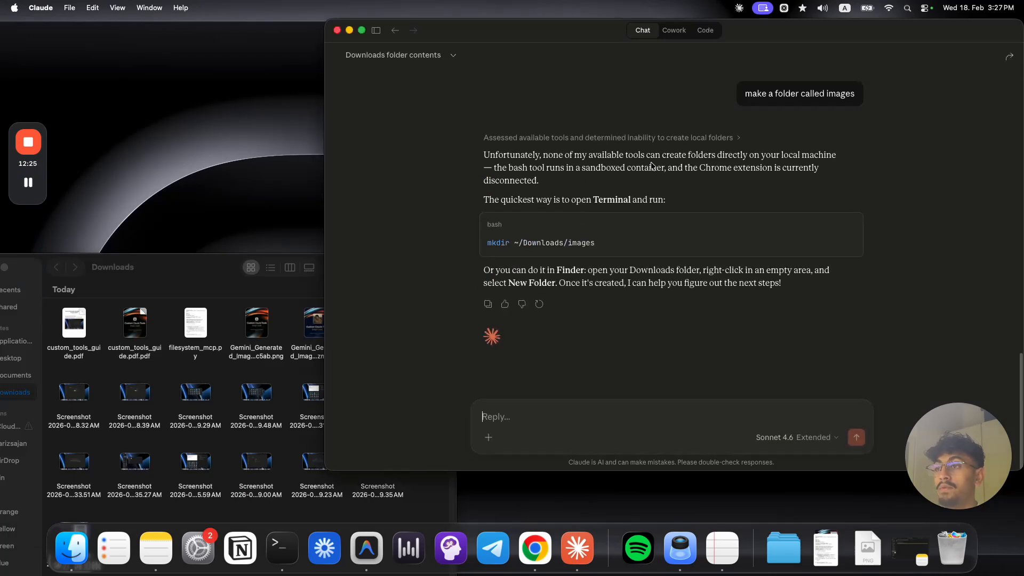
Step: Read the reply about making the images folder, including its suggested mkdir command, and check the current Downloads files
left_click_drag(719, 162, 763, 163)
left_click(644, 182)
double_click(509, 241)
triple_click(603, 246)
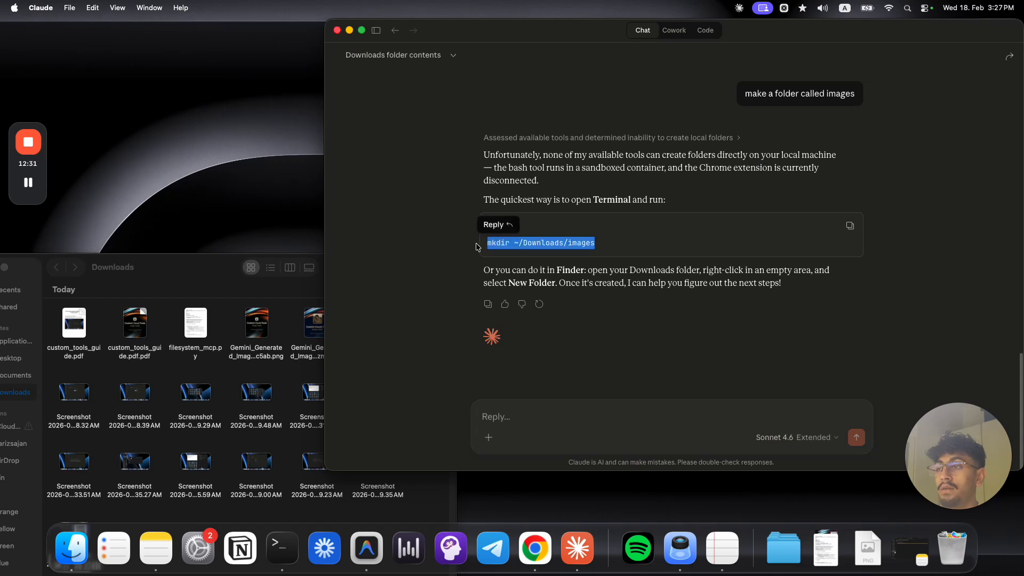
left_click(607, 270)
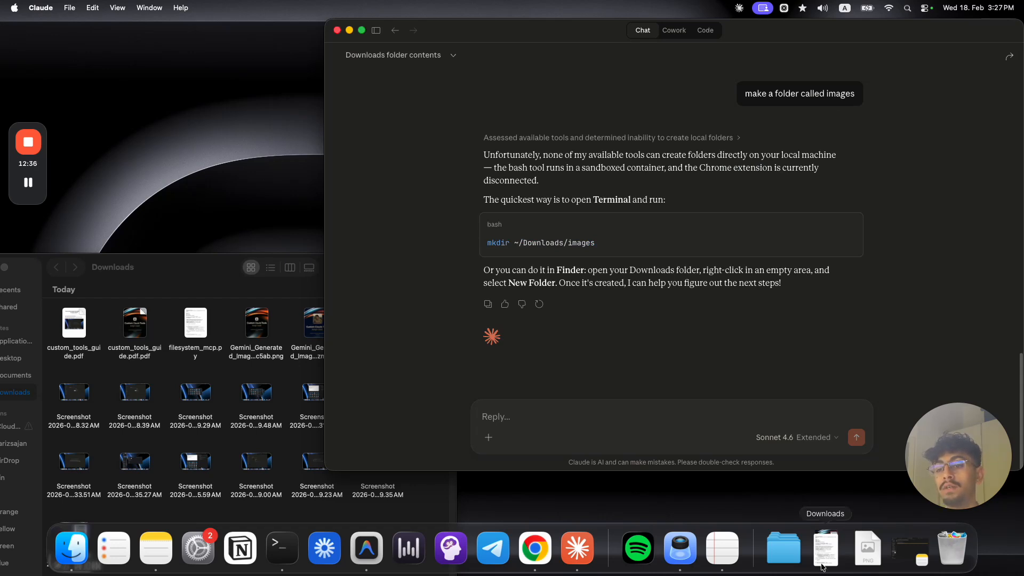
left_click(826, 549)
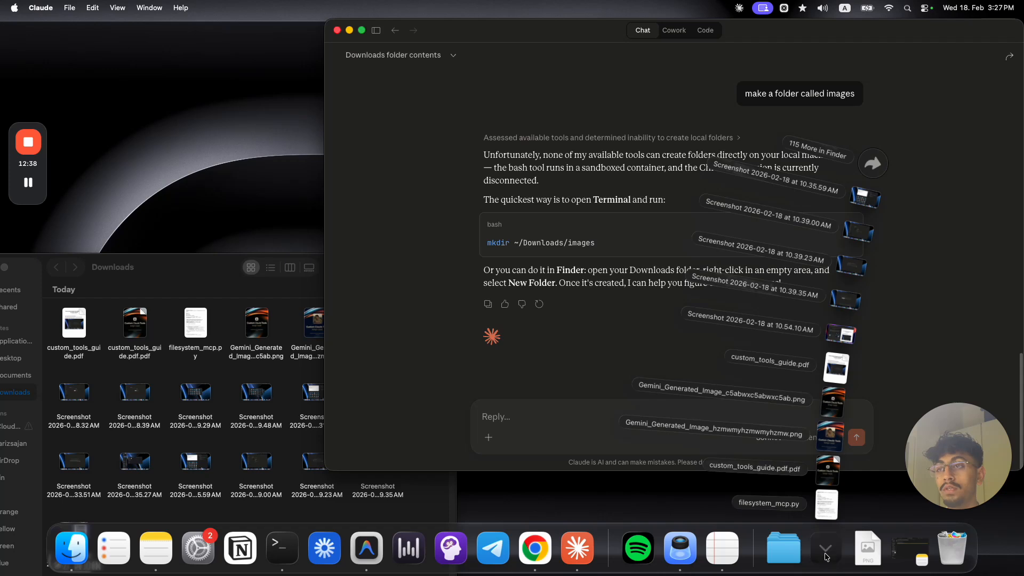
left_click(826, 554)
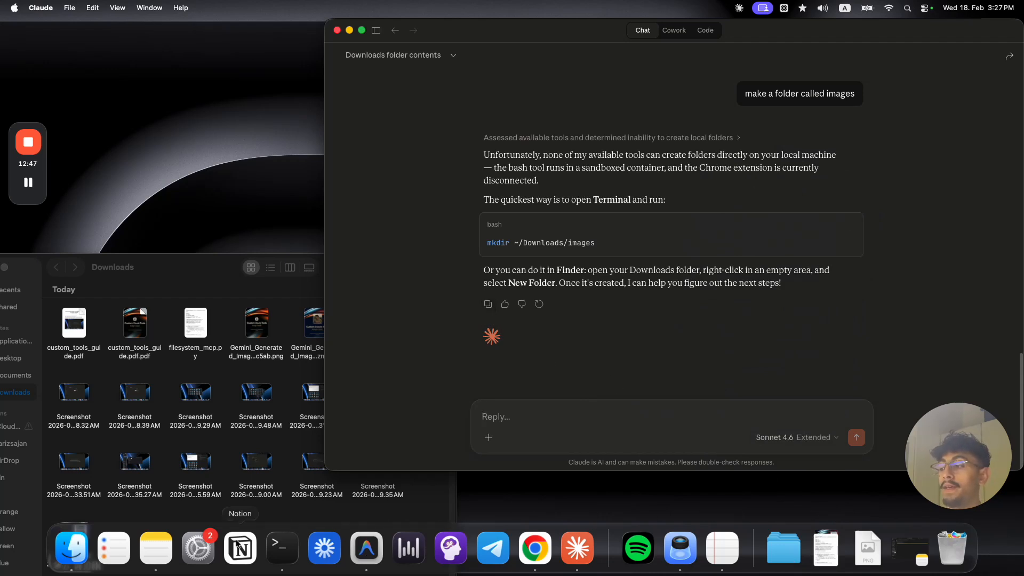
Step: Switch to Finder, move its window beside the chat, and open the downloads_access_mcp folder on the Desktop
left_click(84, 543)
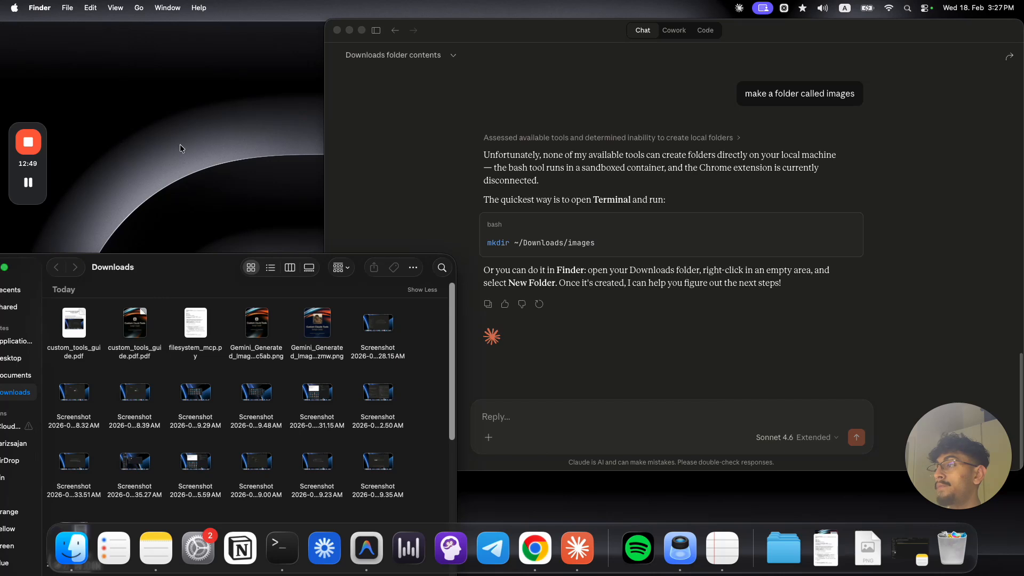
left_click_drag(177, 270, 222, 96)
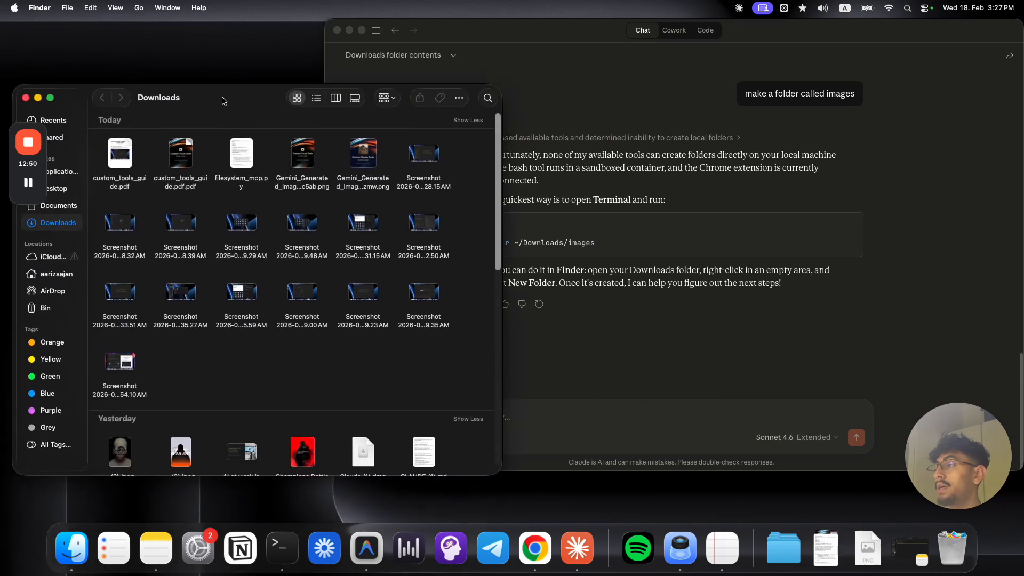
left_click(70, 183)
double_click(355, 201)
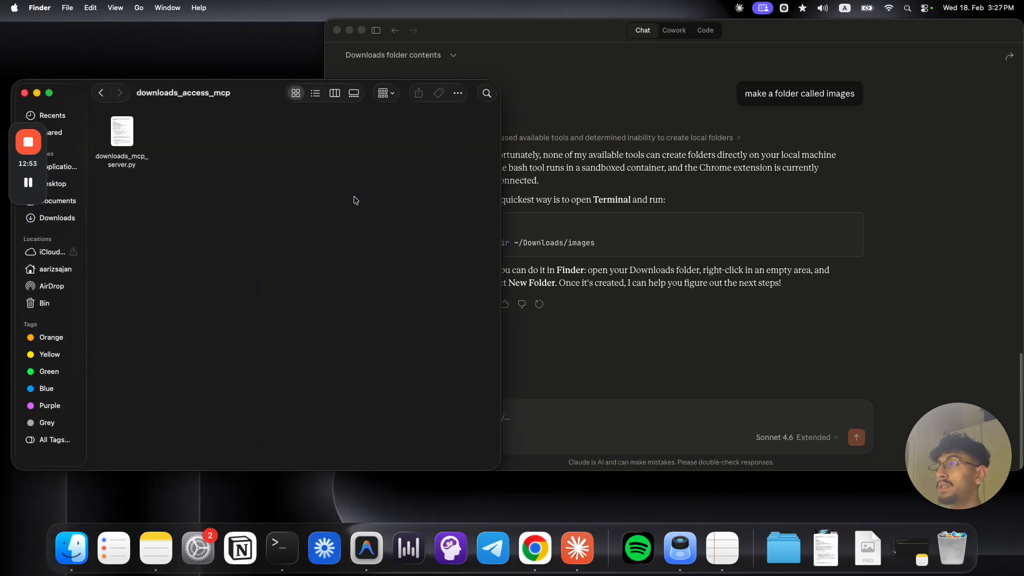
Step: Attach downloads_mcp_server.py to the chat and send "okay i want you to add that ability to the mcp file"
left_click(127, 134)
left_click_drag(688, 328, 608, 405)
left_click(601, 416)
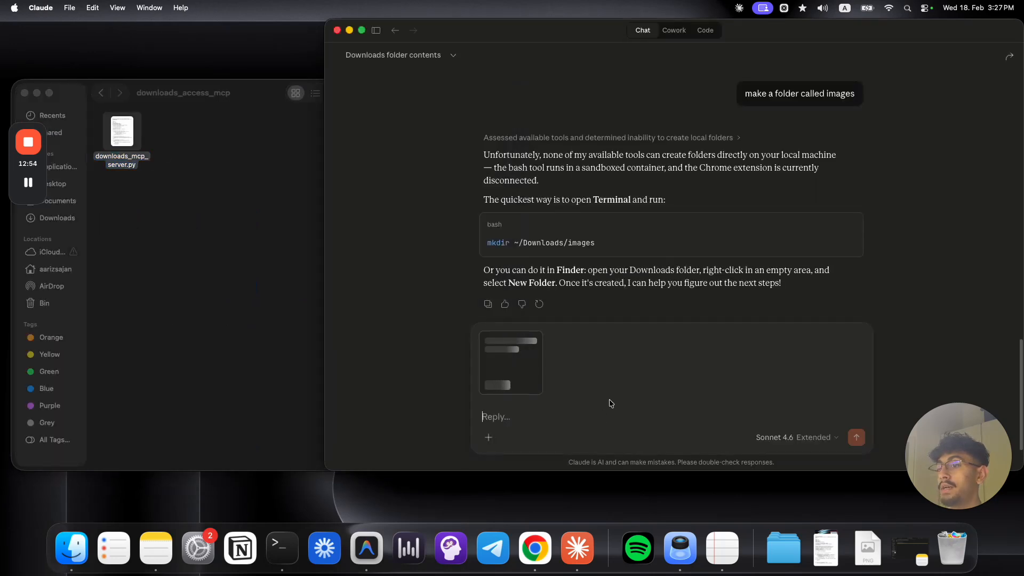
type("okay i want you to add that ability")
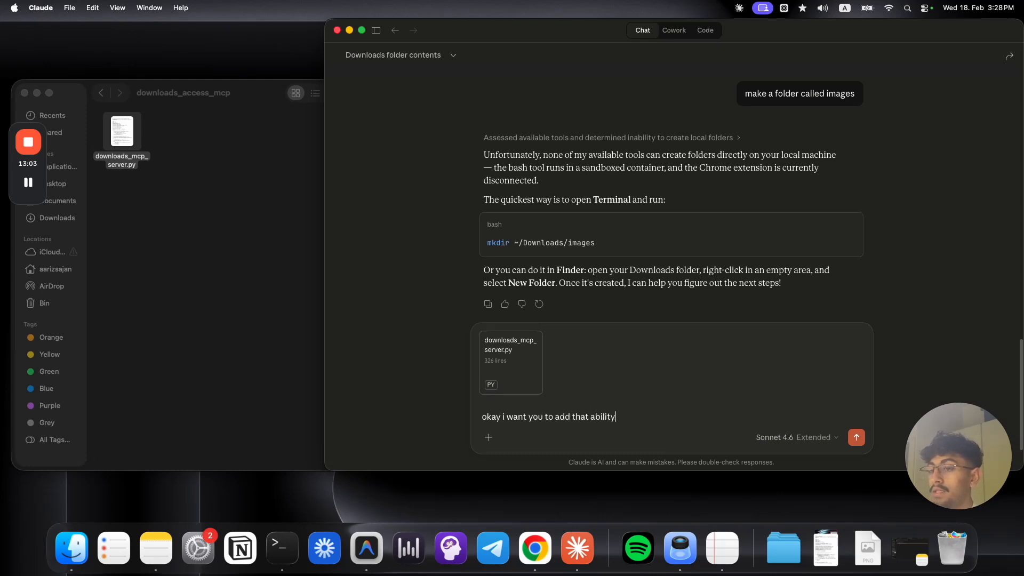
type("the mcp fi")
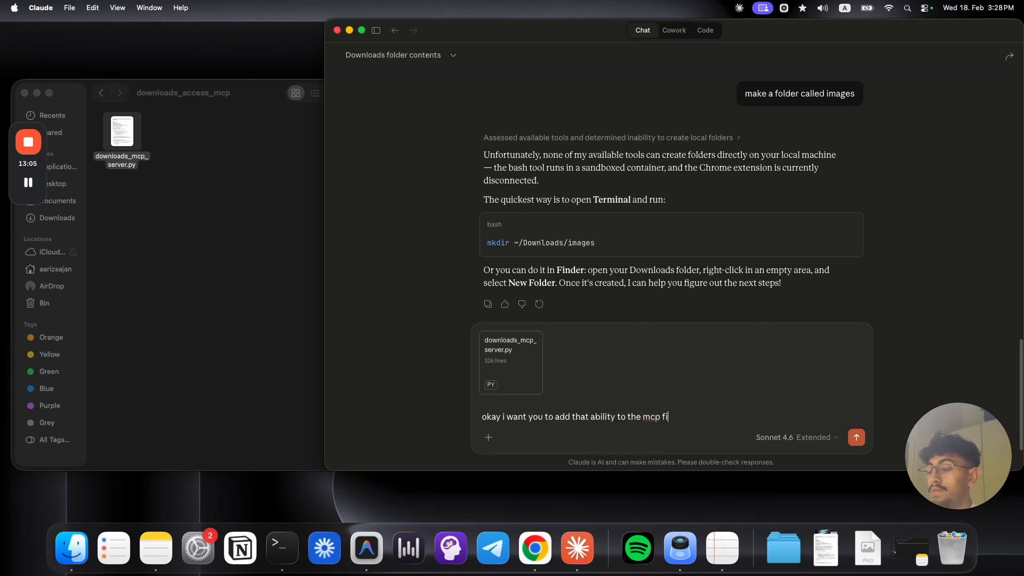
key("Return")
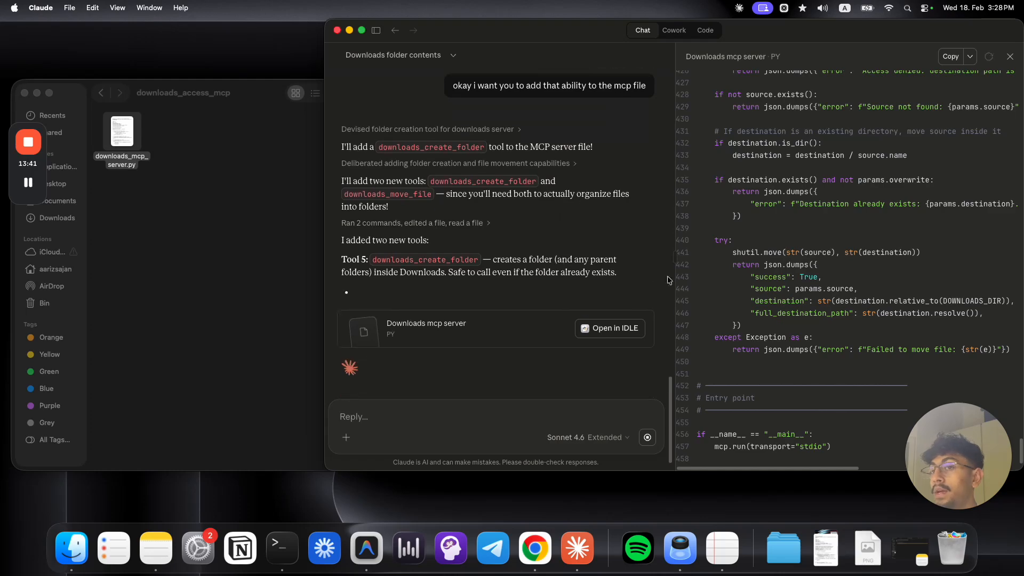
Step: Look through the updated Downloads mcp server code and the reply describing its new tools
scroll(879, 256, "up", 5)
scroll(879, 256, "up", 20)
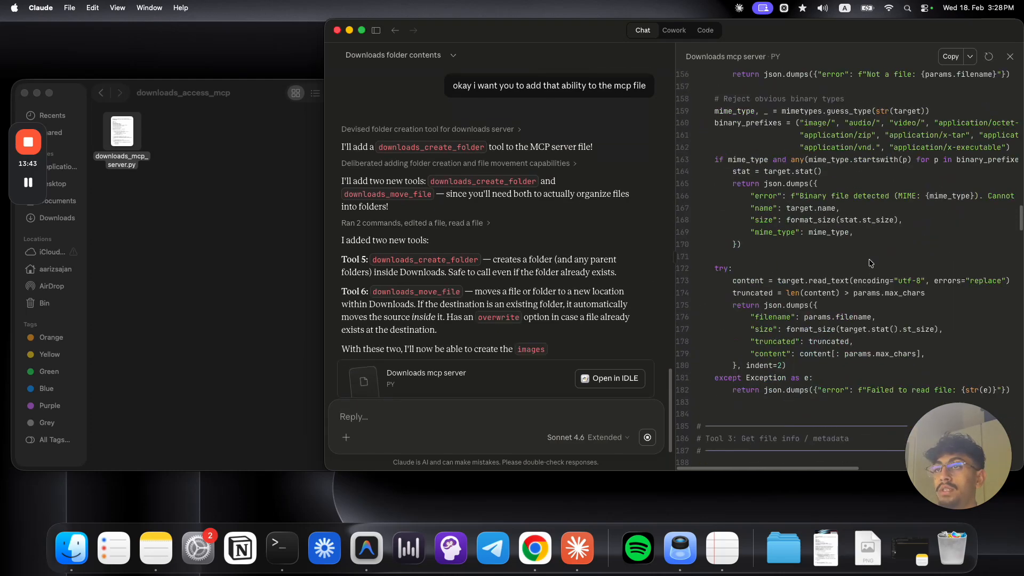
scroll(868, 263, "up", 5)
scroll(869, 263, "down", 20)
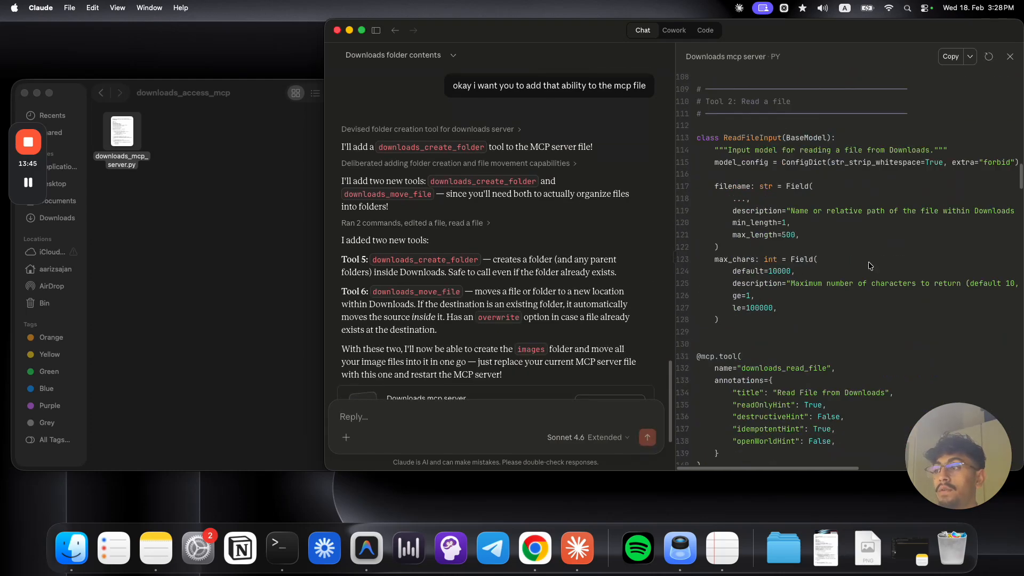
scroll(868, 263, "down", 20)
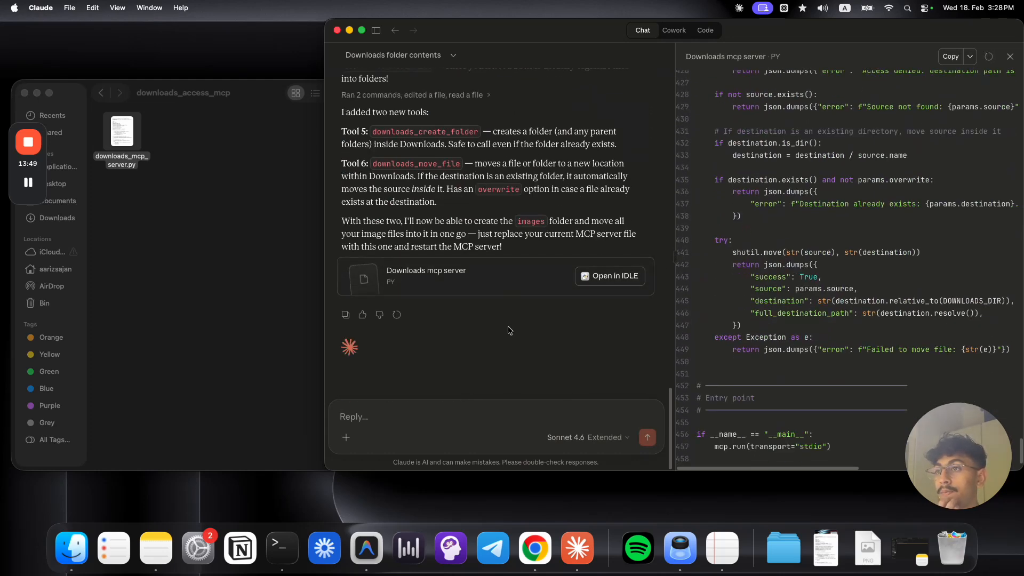
Step: Download the updated server script to the Downloads folder as downloads_mcp_server.py
left_click(970, 56)
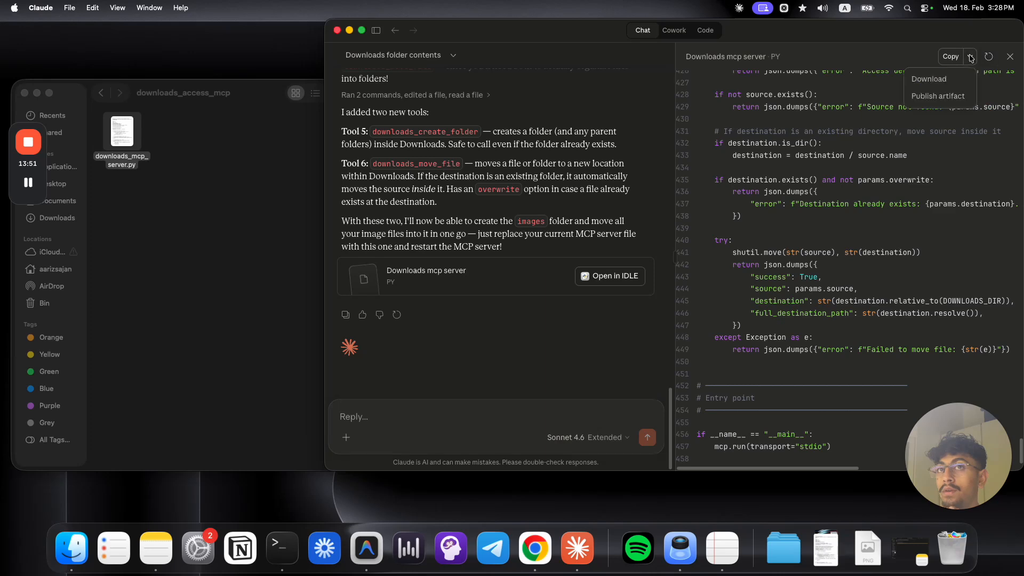
left_click(949, 80)
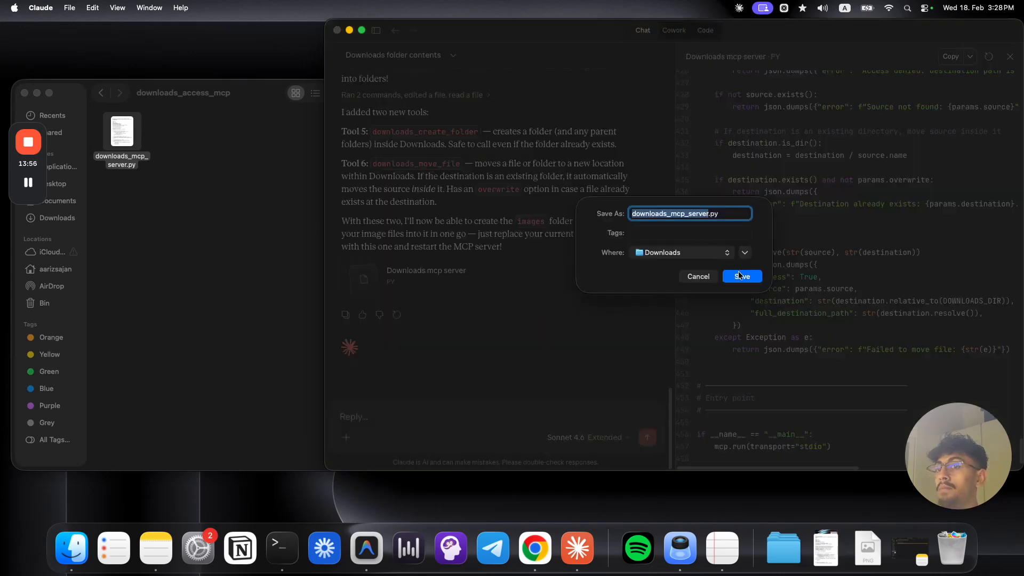
left_click(741, 275)
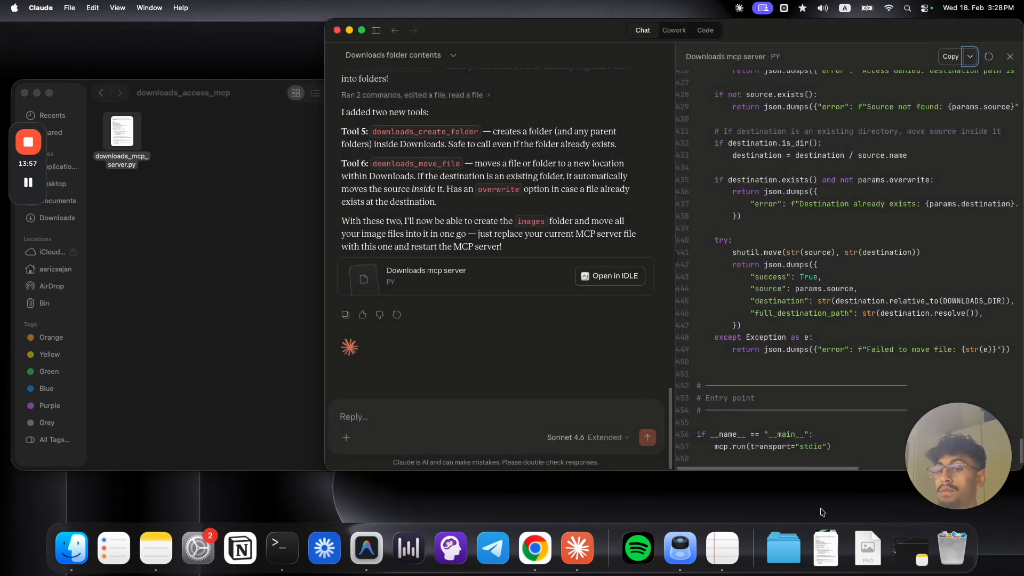
Step: Delete the old downloads_mcp_server.py from the downloads_access_mcp folder
left_click(824, 533)
left_click(212, 200)
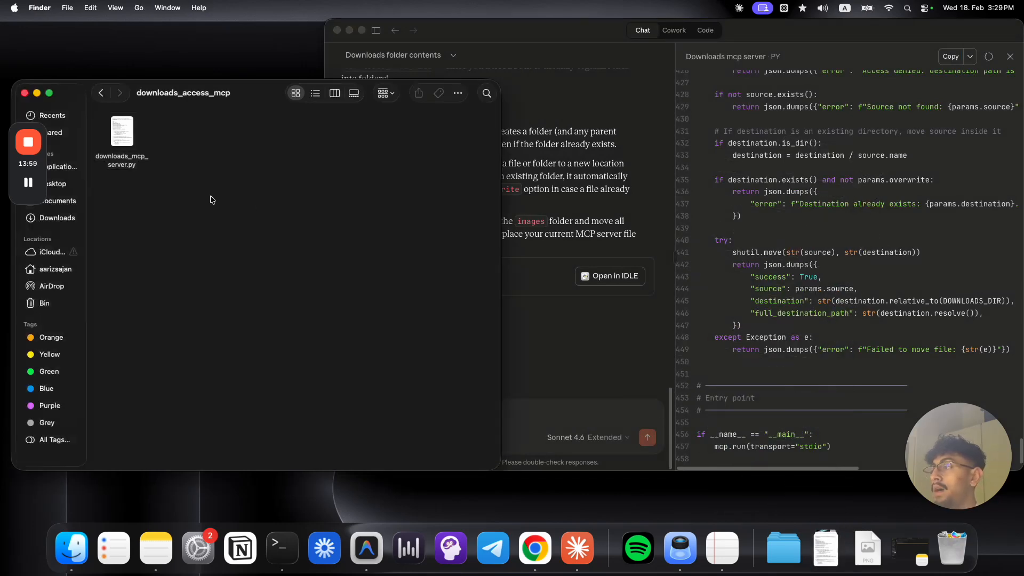
key("super+a")
key("super+BackSpace")
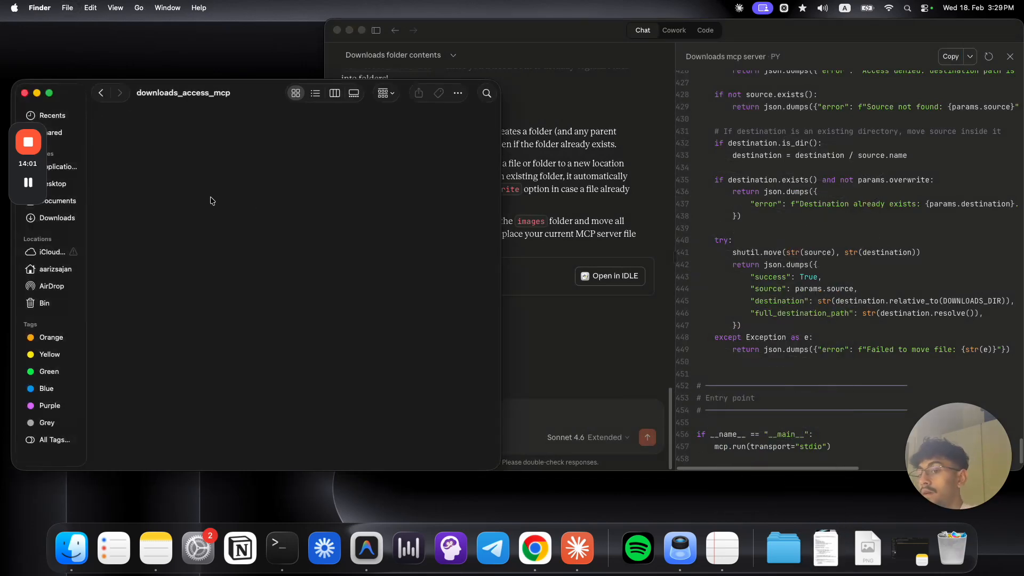
Step: Move the updated downloads_mcp_server.py from Downloads into the downloads_access_mcp folder, tidy its icon and close the Finder window
left_click_drag(826, 525, 156, 171)
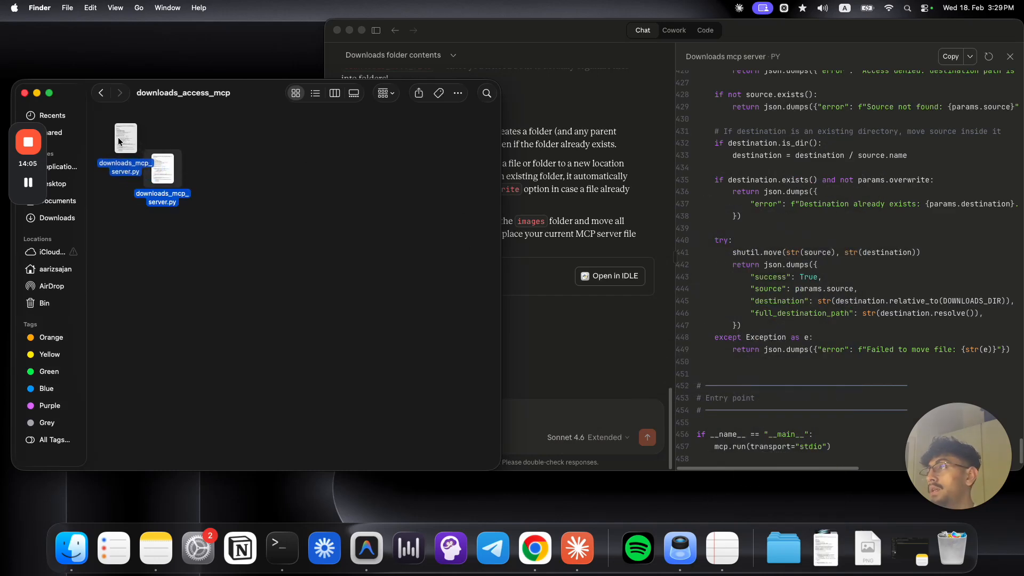
right_click(189, 166)
left_click(211, 253)
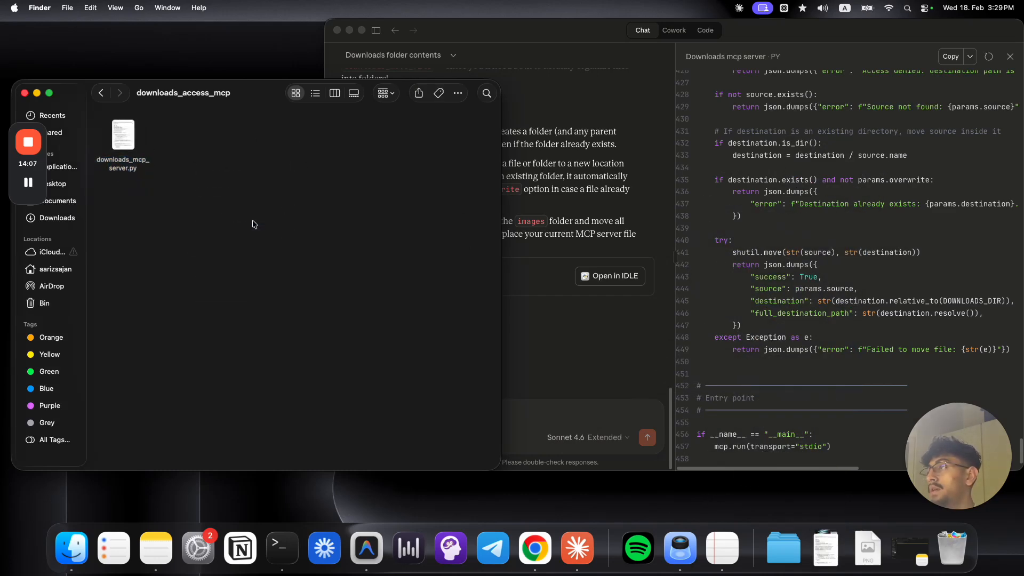
left_click(536, 344)
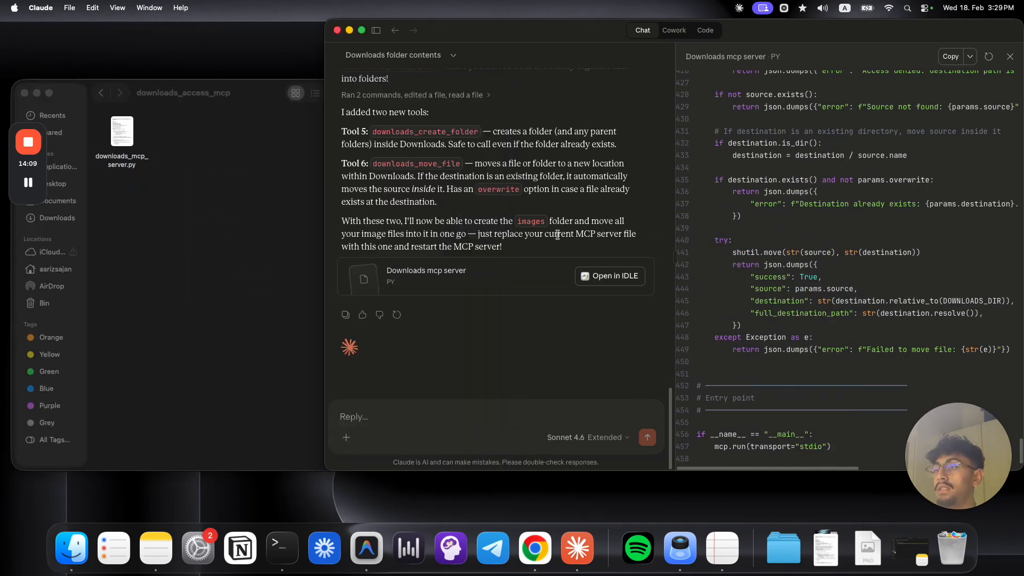
left_click(255, 218)
key("cmd+w")
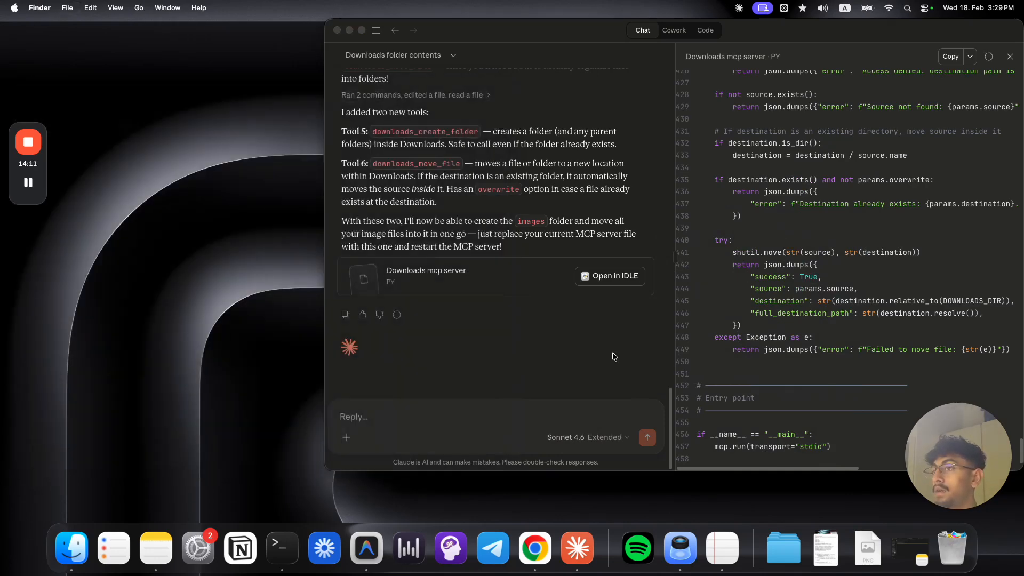
Step: Close the Downloads mcp server code preview, then quit and relaunch Claude Desktop to restart the MCP server
left_click(1010, 56)
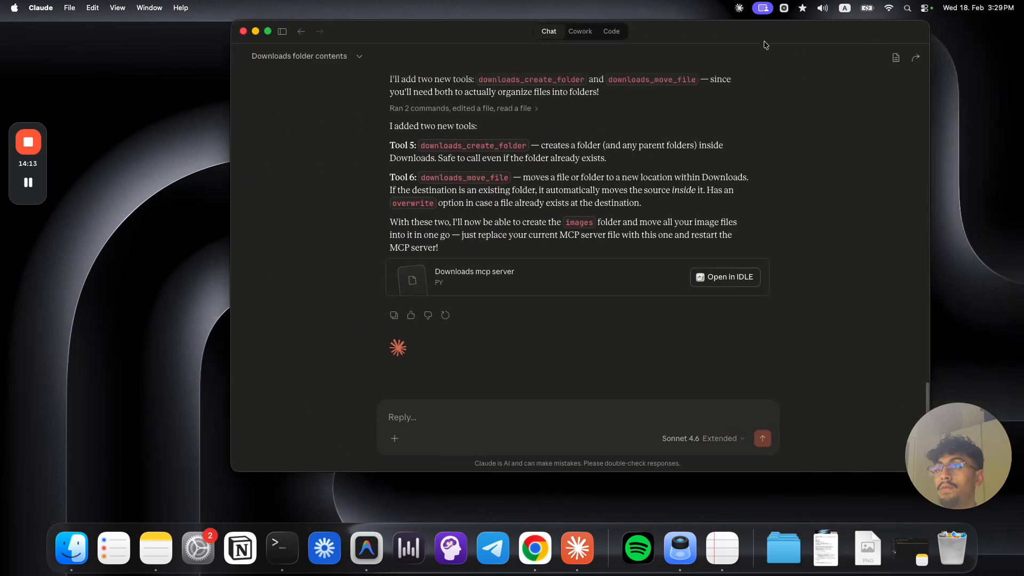
right_click(567, 543)
left_click(585, 500)
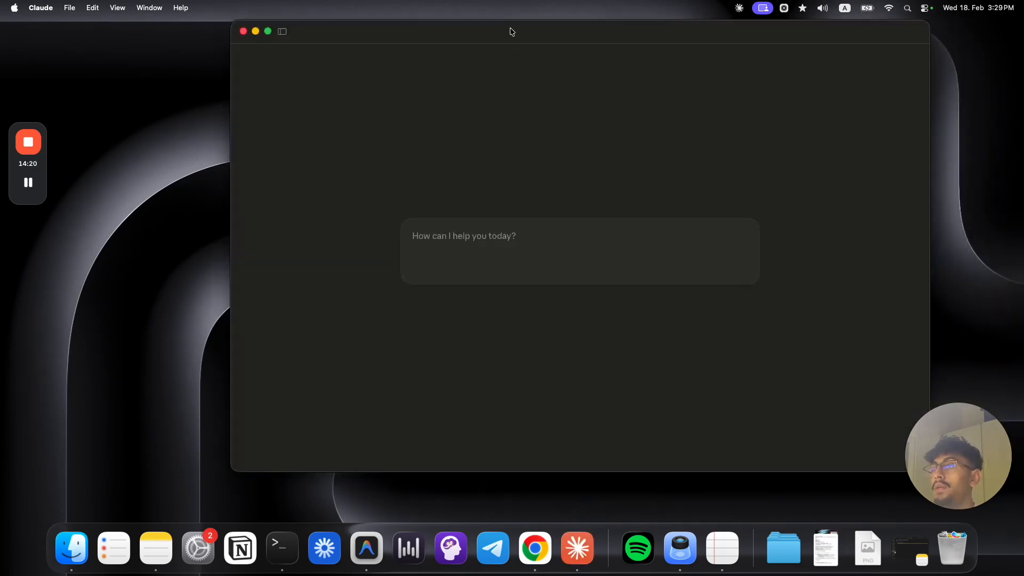
Step: Open the Developer settings and check the status of the local downloads MCP server
left_click_drag(510, 30, 484, 42)
left_click(264, 462)
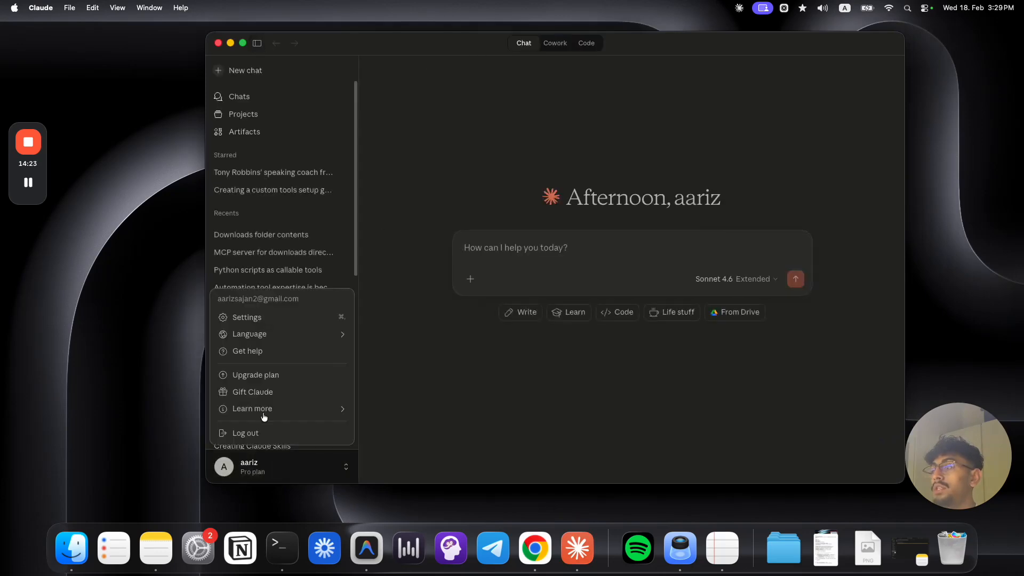
left_click(260, 320)
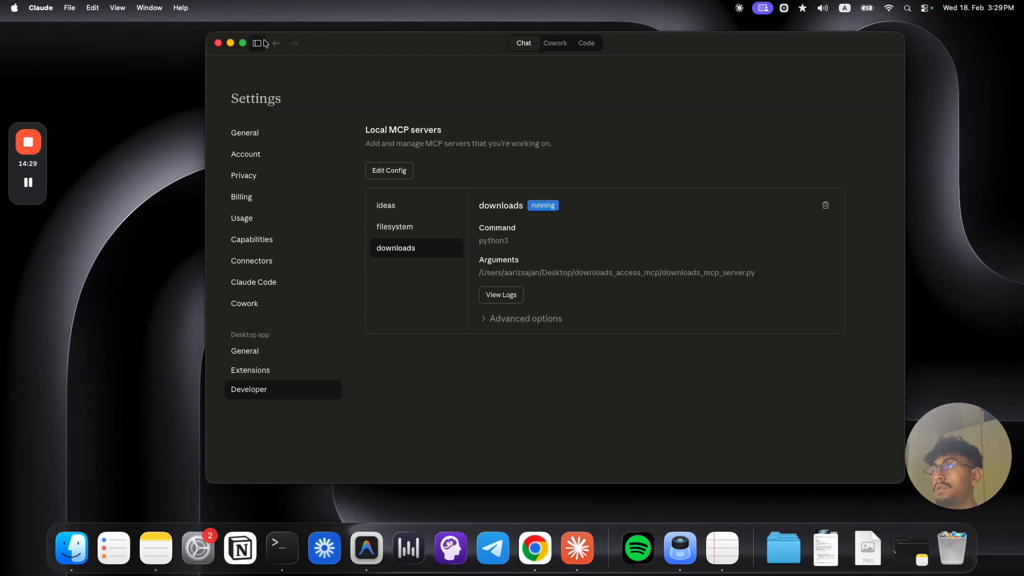
Step: Reopen the Downloads folder contents chat from the chat history and hide the sidebar
left_click(257, 42)
left_click(258, 97)
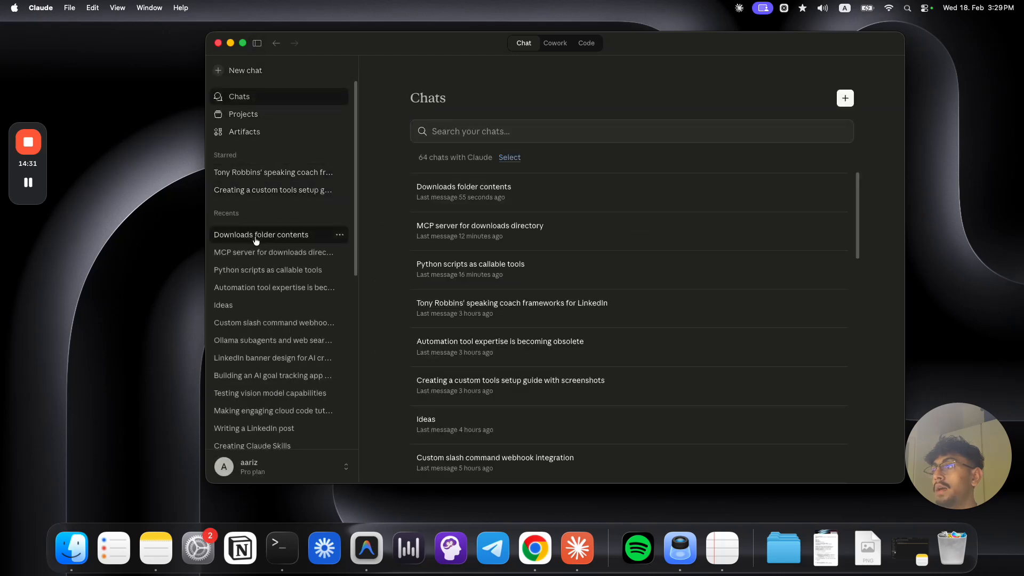
left_click(277, 235)
left_click(257, 42)
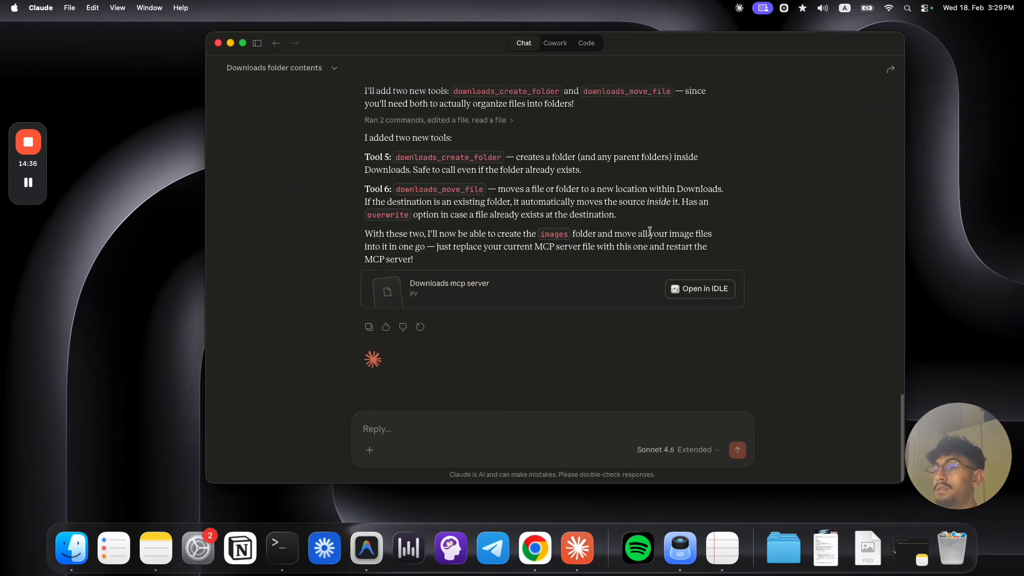
Step: Highlight the instruction to replace the server file and restart the MCP server, and reply "okay done" in the chat
left_click_drag(461, 246, 469, 267)
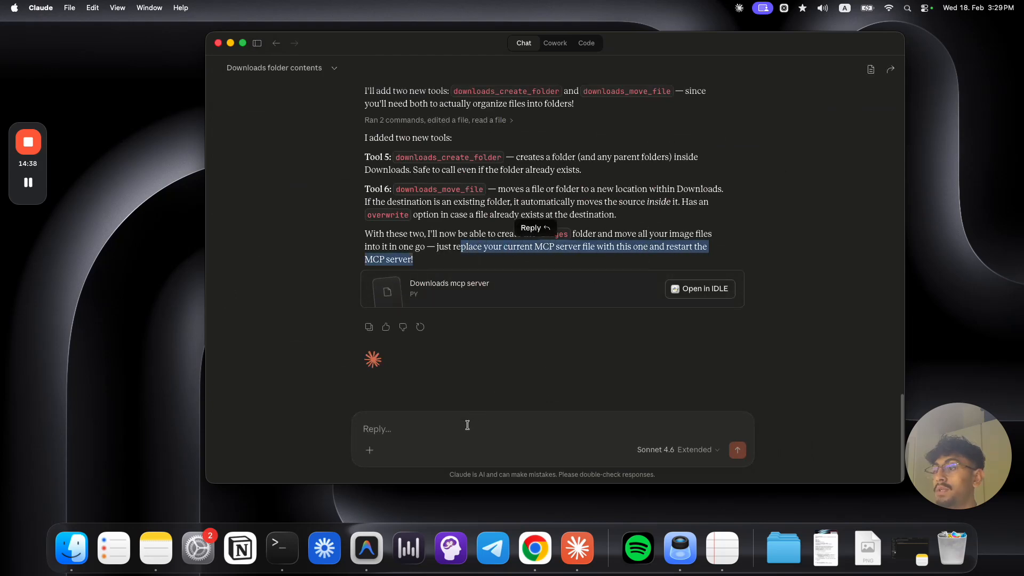
left_click(467, 424)
type("okay done")
key("Return")
Step: Open the Downloads folder in a Finder window and return to the Claude chat
left_click(826, 548)
left_click(873, 164)
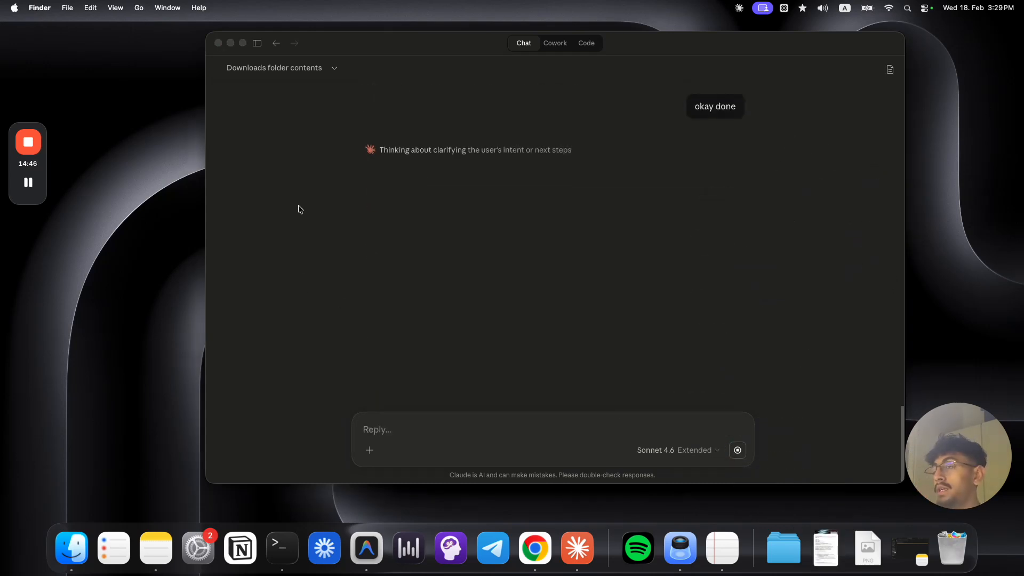
left_click(599, 114)
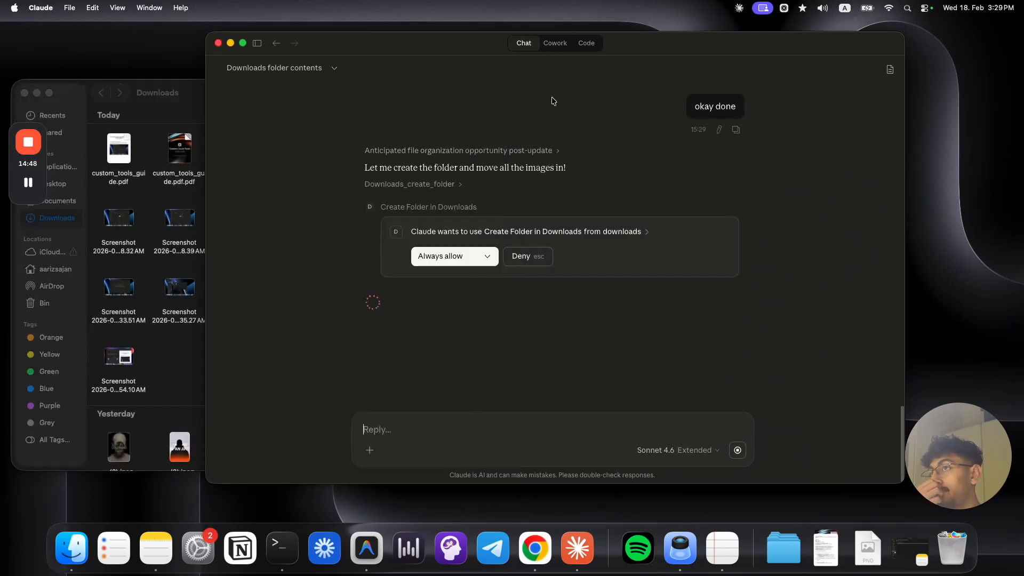
Step: Always allow the Create Folder in Downloads tool and arrange the chat so the Downloads Finder window shows beside it
left_click(434, 256)
left_click_drag(407, 46, 575, 32)
left_click(617, 233)
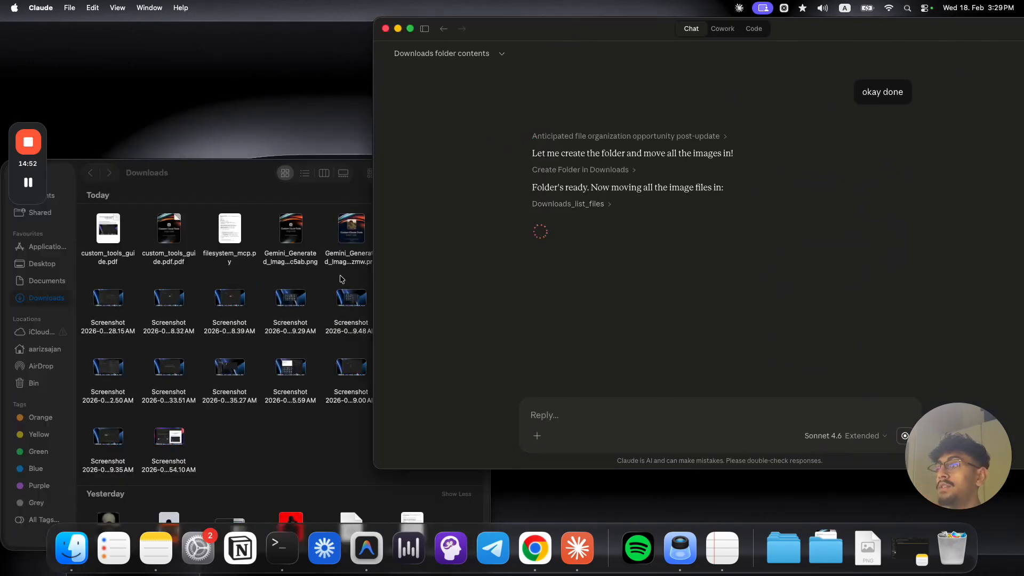
left_click(342, 278)
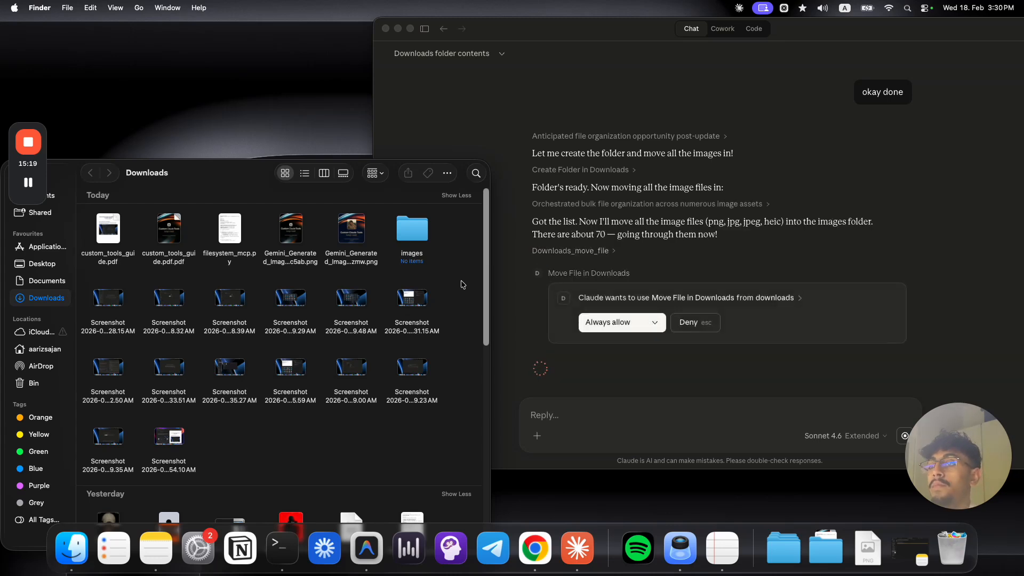
Step: Always allow the Move File in Downloads tool and select the images folder in Finder to monitor the transfer
left_click(601, 318)
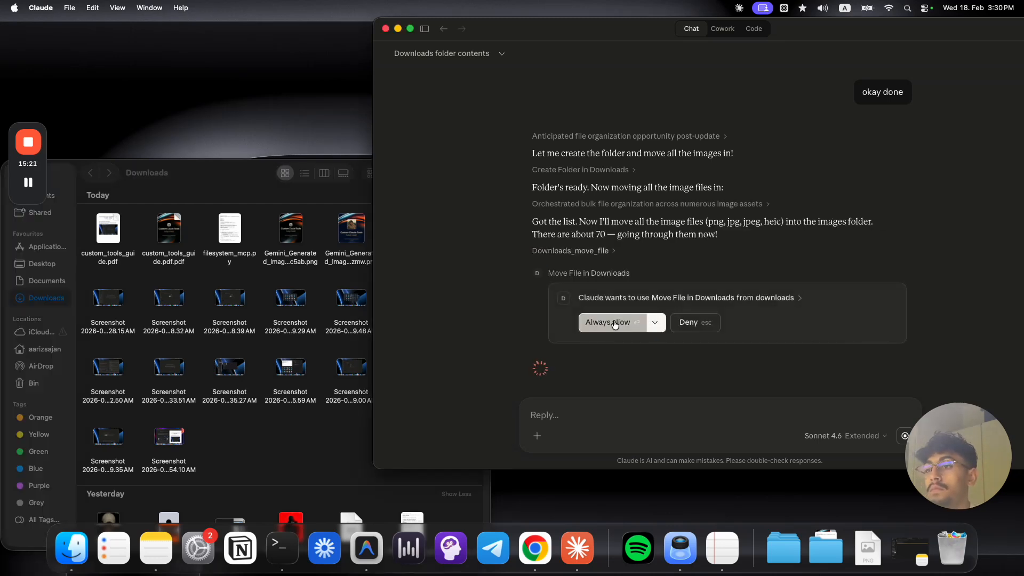
left_click(315, 235)
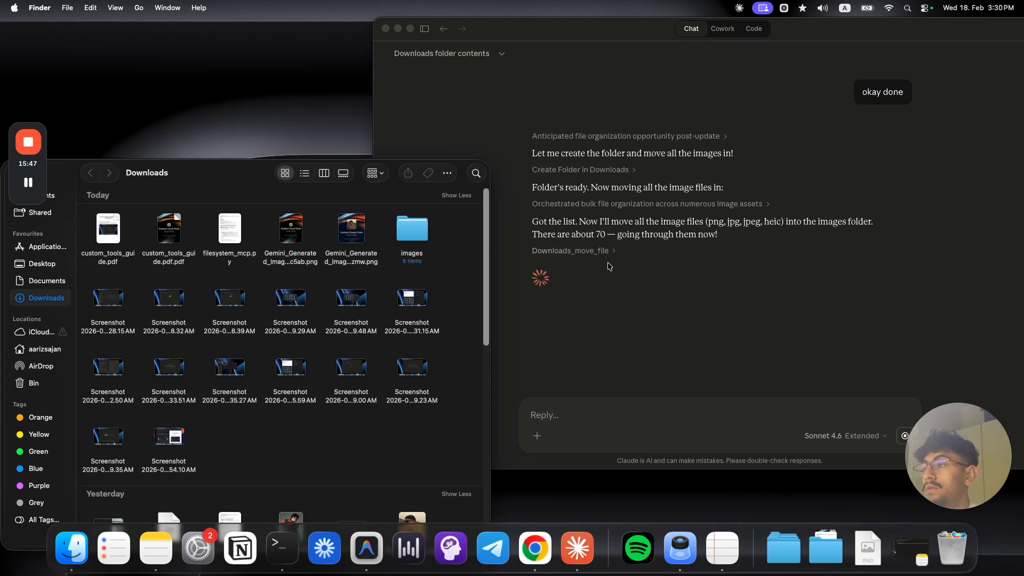
left_click(421, 225)
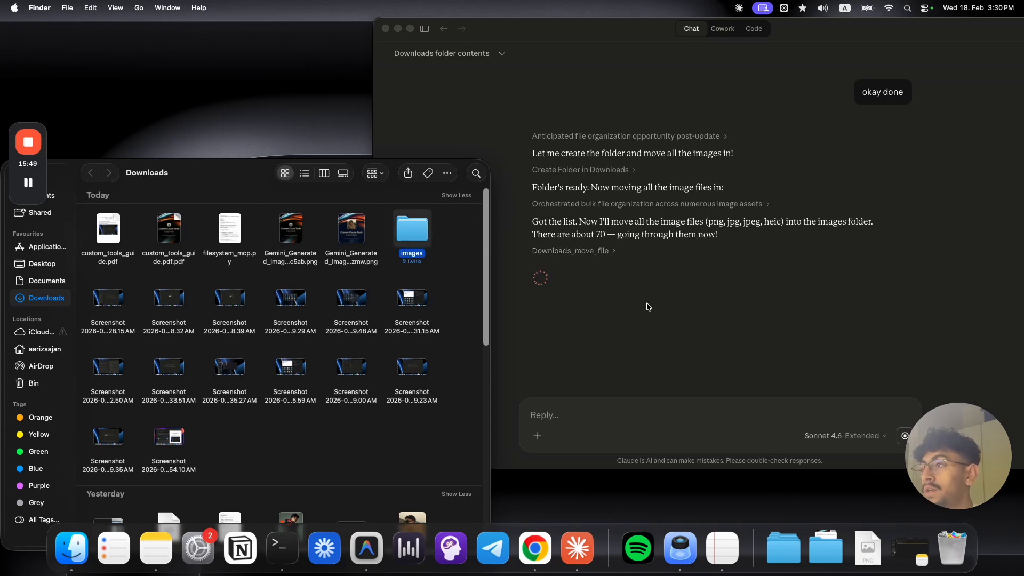